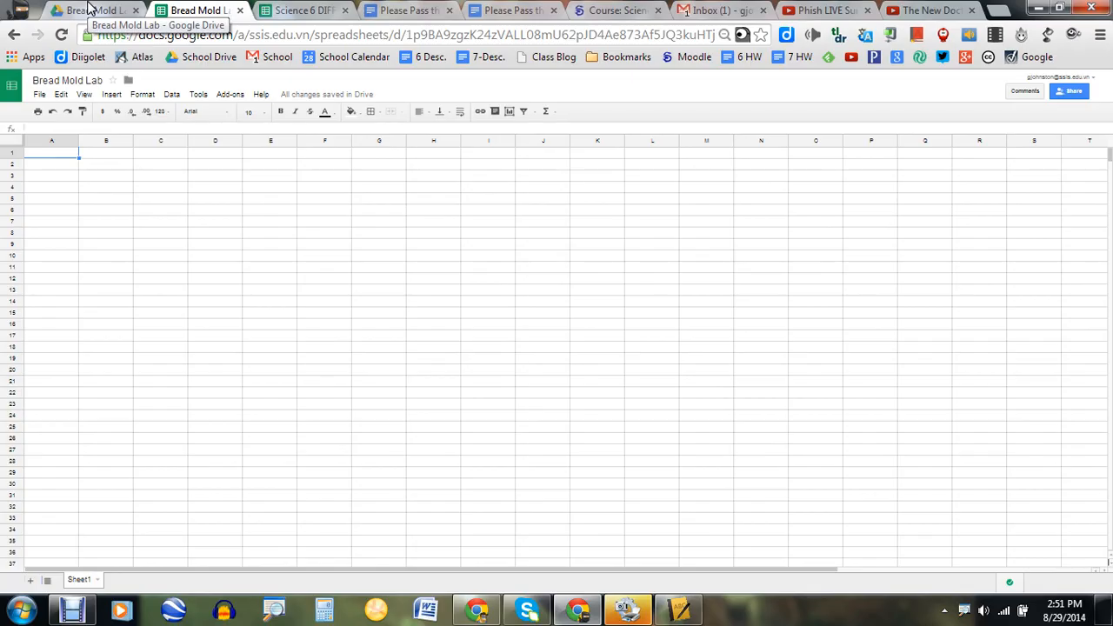
Switch to Google Drive and go to the top level of My Drive.
click(90, 8)
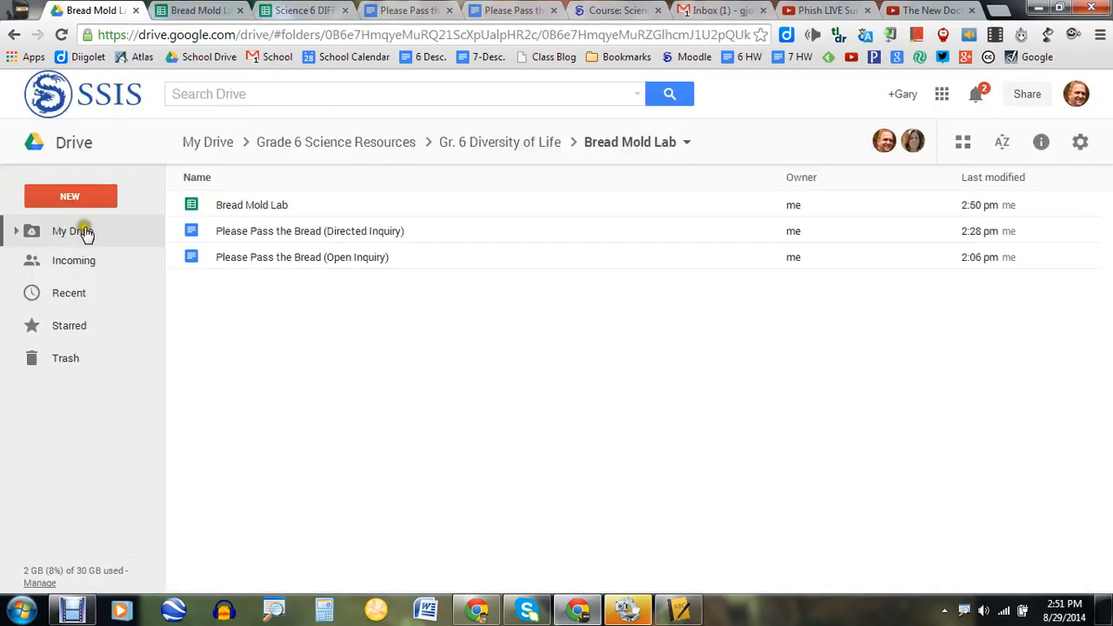
click(85, 233)
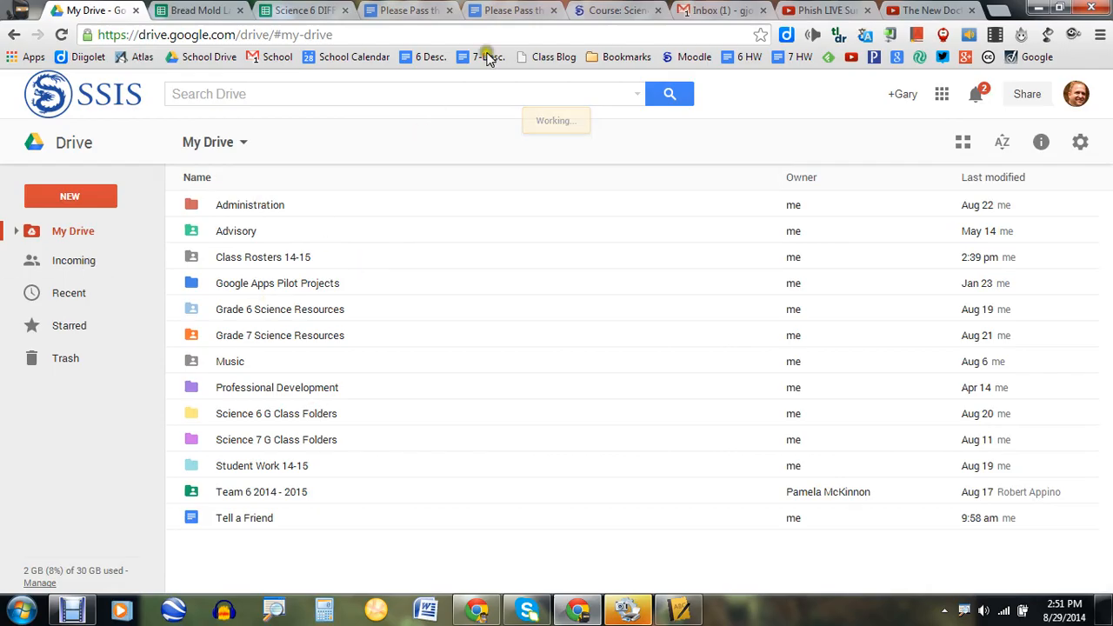
Reorder the browser tabs so the Directed Inquiry document comes before the Open Inquiry document.
click(421, 12)
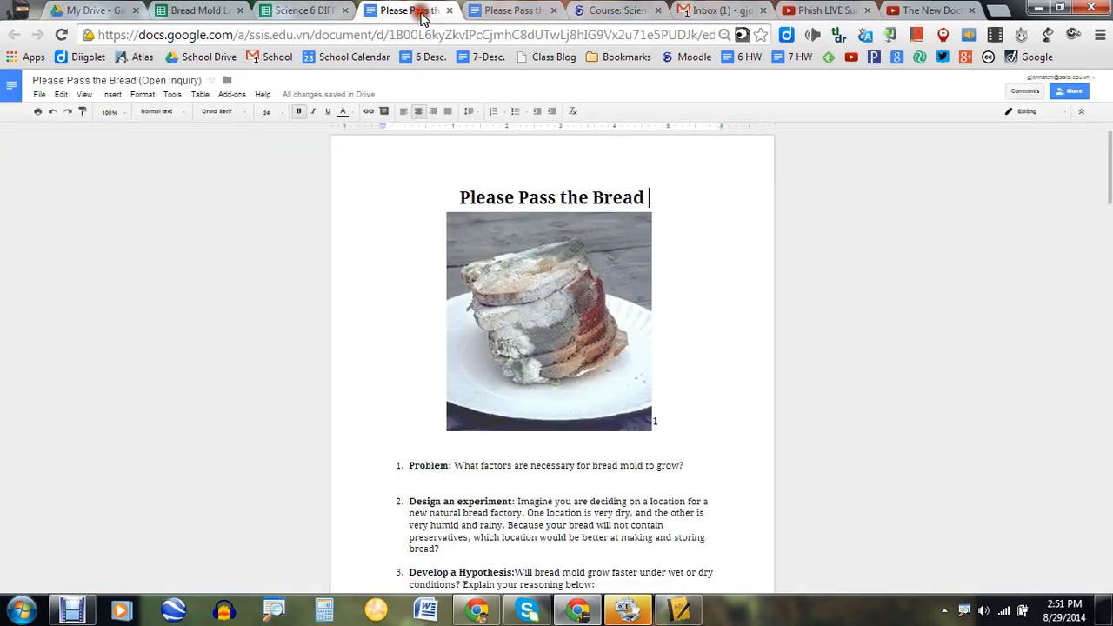
click(518, 13)
drag(518, 12, 414, 12)
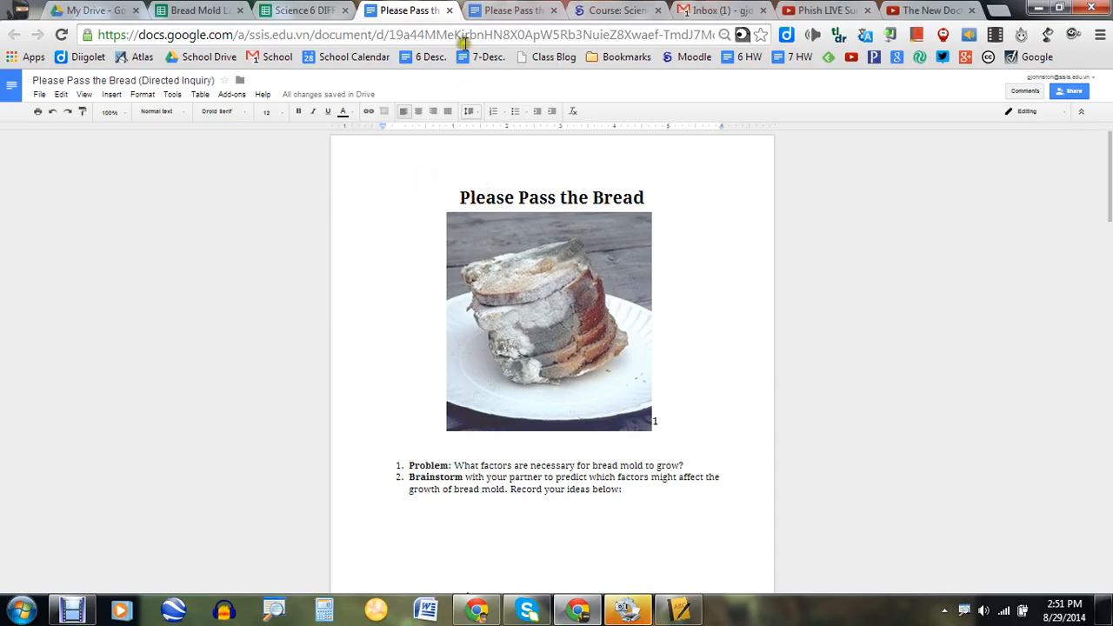
click(499, 13)
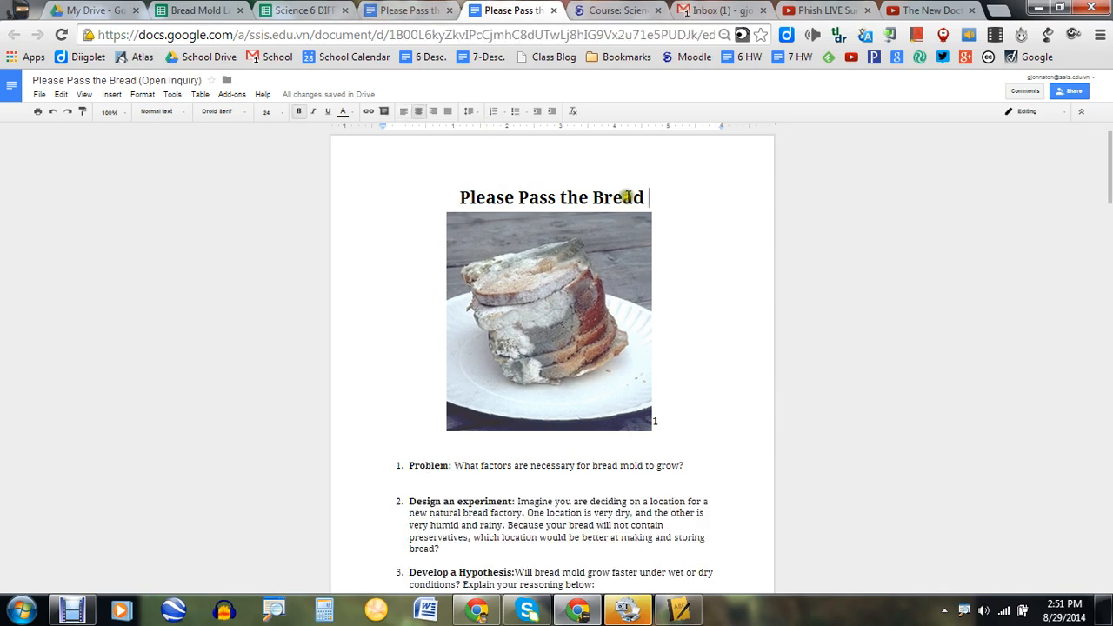
Review the Directed Inquiry version of Please Pass the Bread, covering the brainstorm prompt, procedure, data table and analysis questions.
click(398, 10)
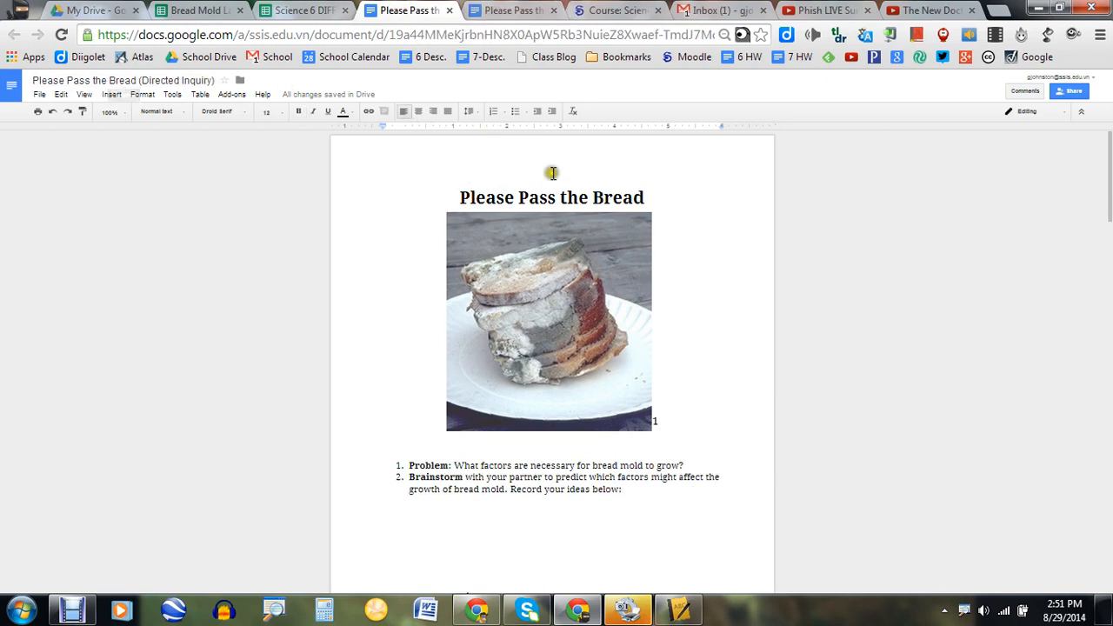
scroll(674, 212, down, 6)
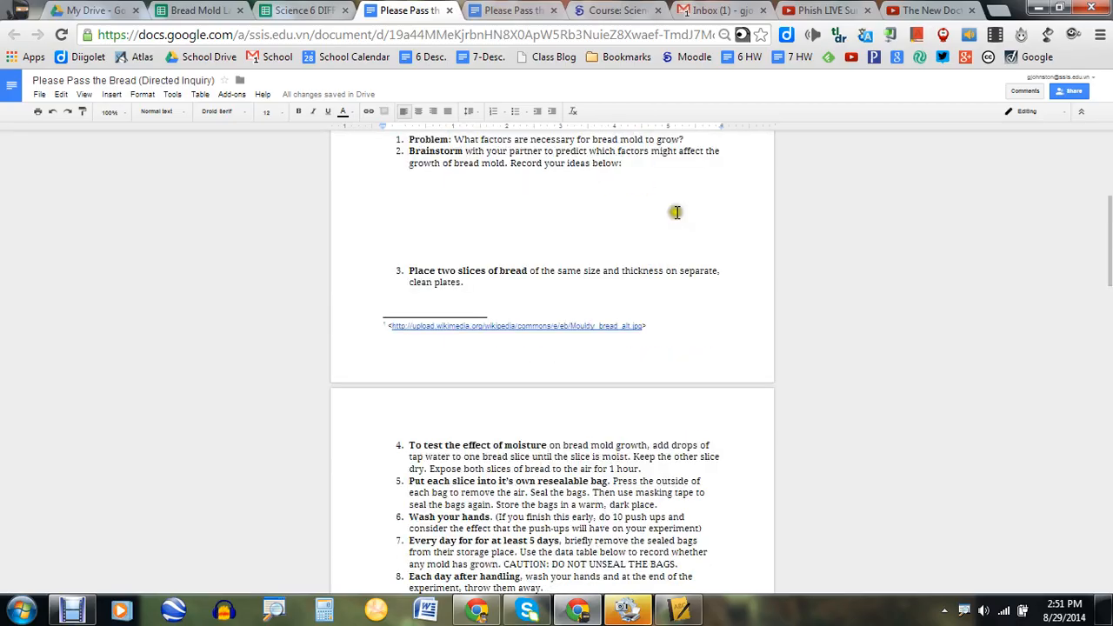
scroll(677, 212, up, 1)
scroll(676, 213, up, 2)
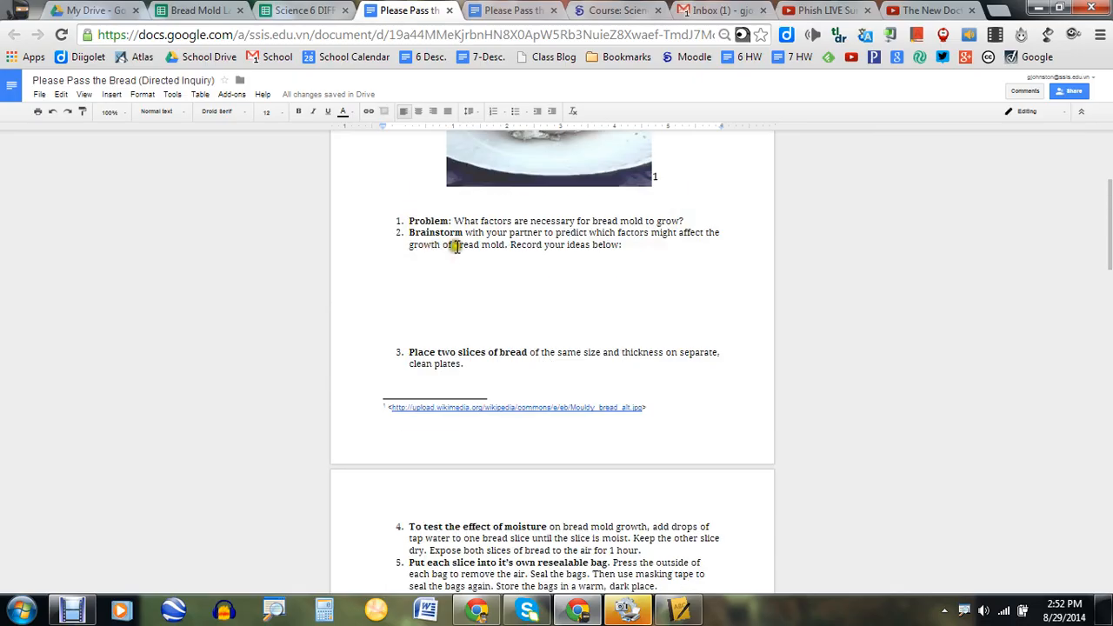
scroll(698, 248, down, 2)
scroll(703, 224, up, 1)
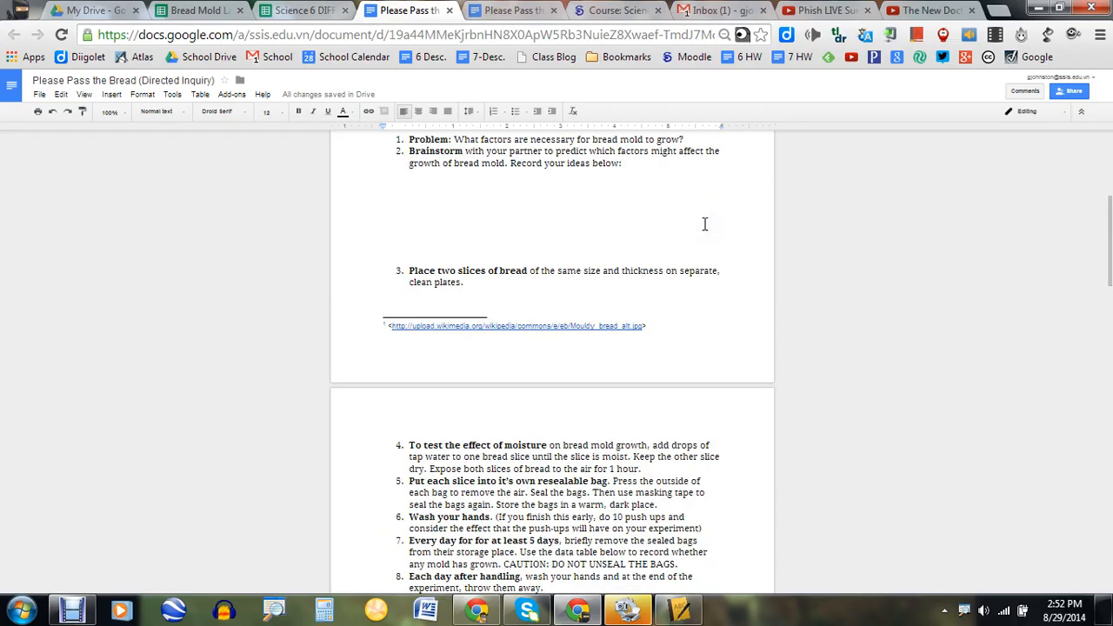
scroll(704, 225, down, 3)
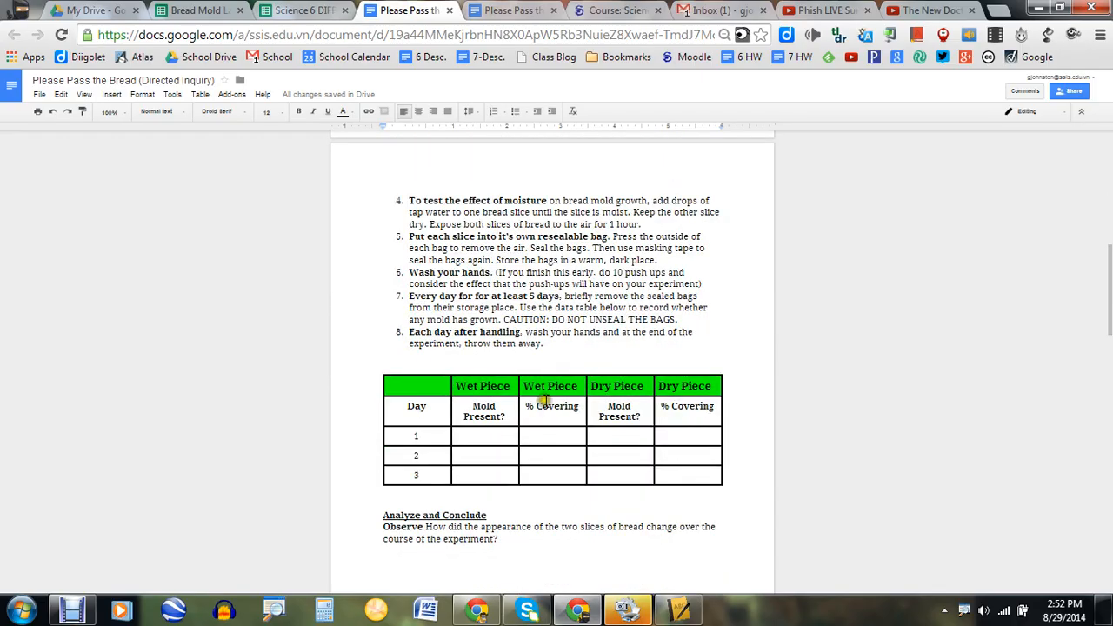
scroll(708, 244, down, 3)
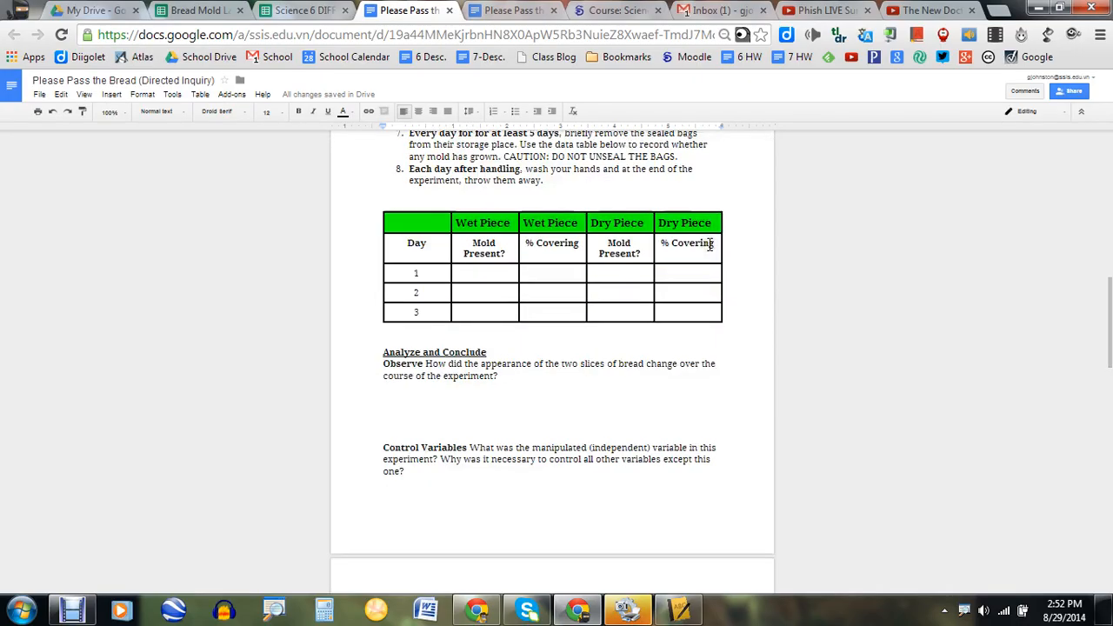
scroll(708, 296, up, 5)
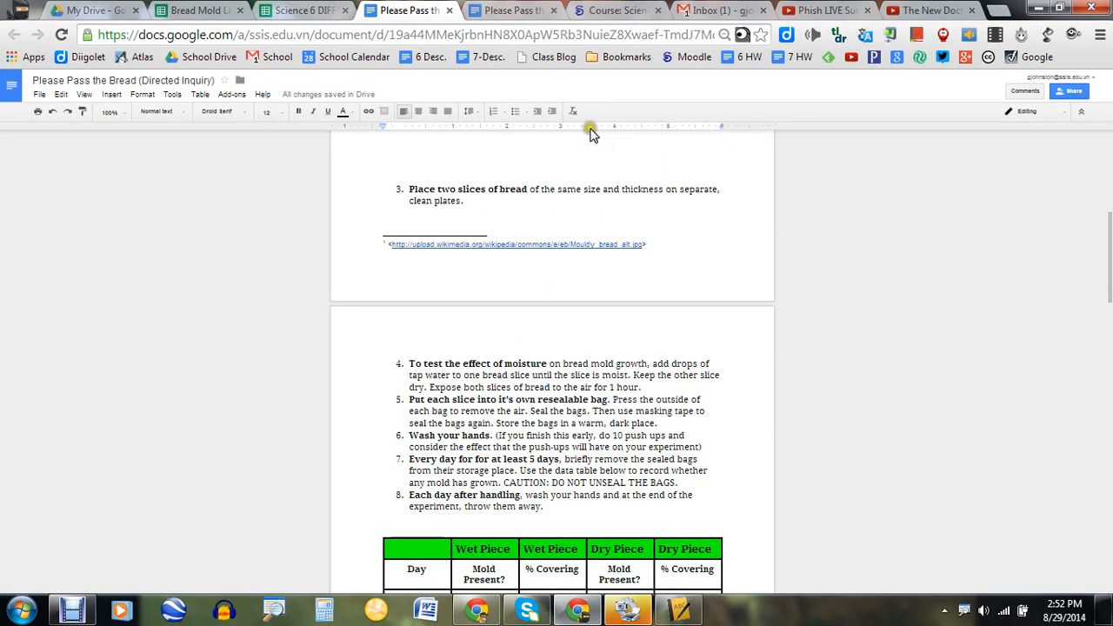
Review the Open Inquiry document's experiment design and data table instructions, and view the New Doctopus & Add-ons Gallery video page on YouTube.
click(525, 15)
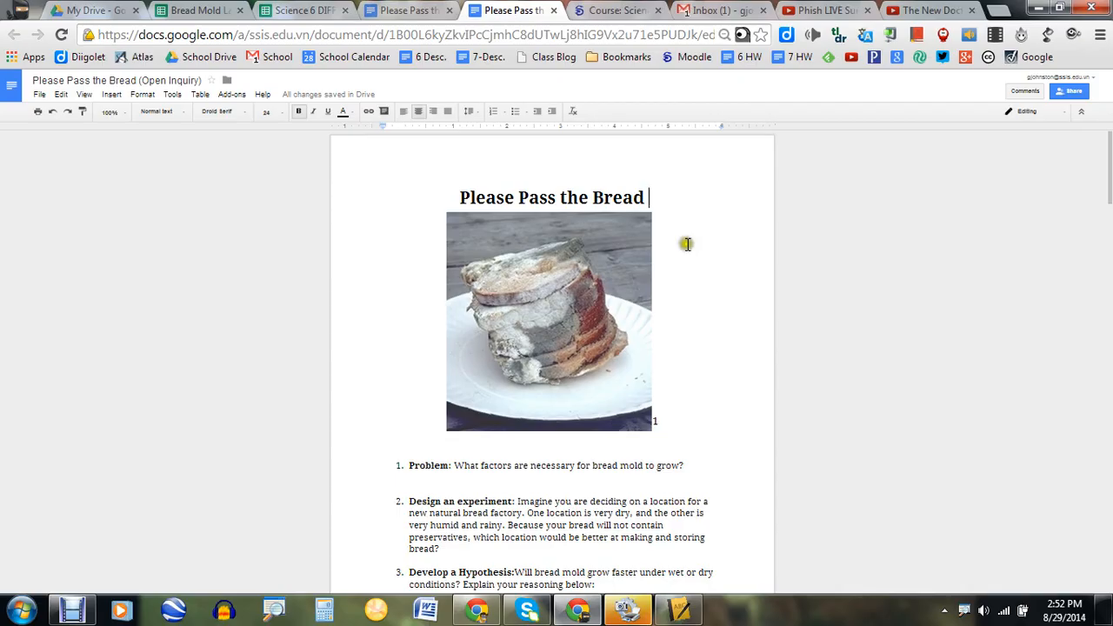
scroll(685, 245, down, 10)
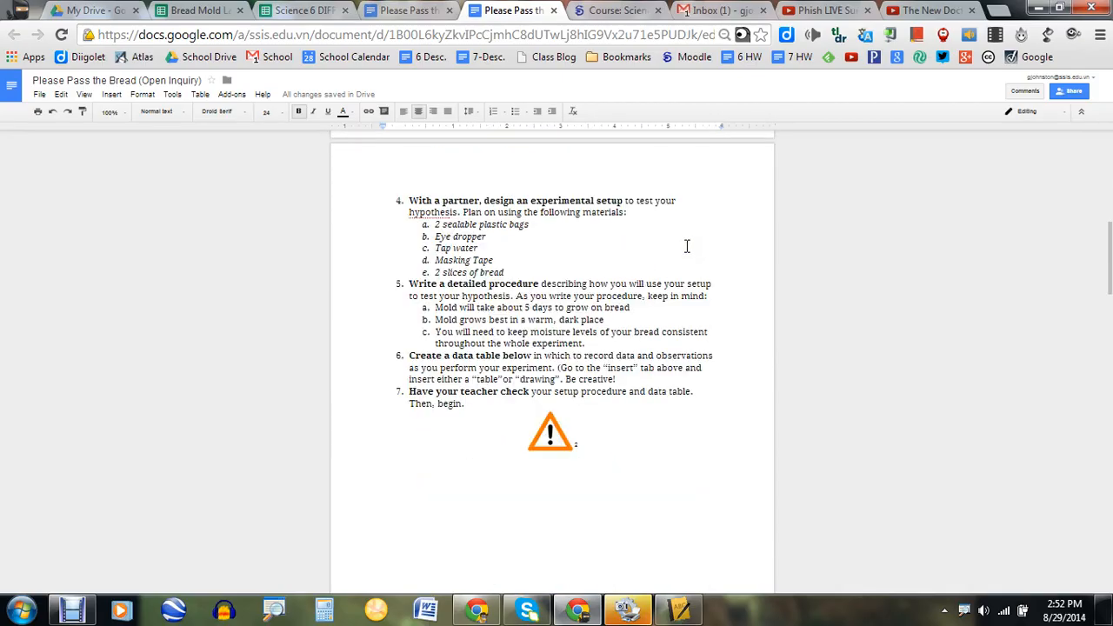
scroll(686, 245, down, 2)
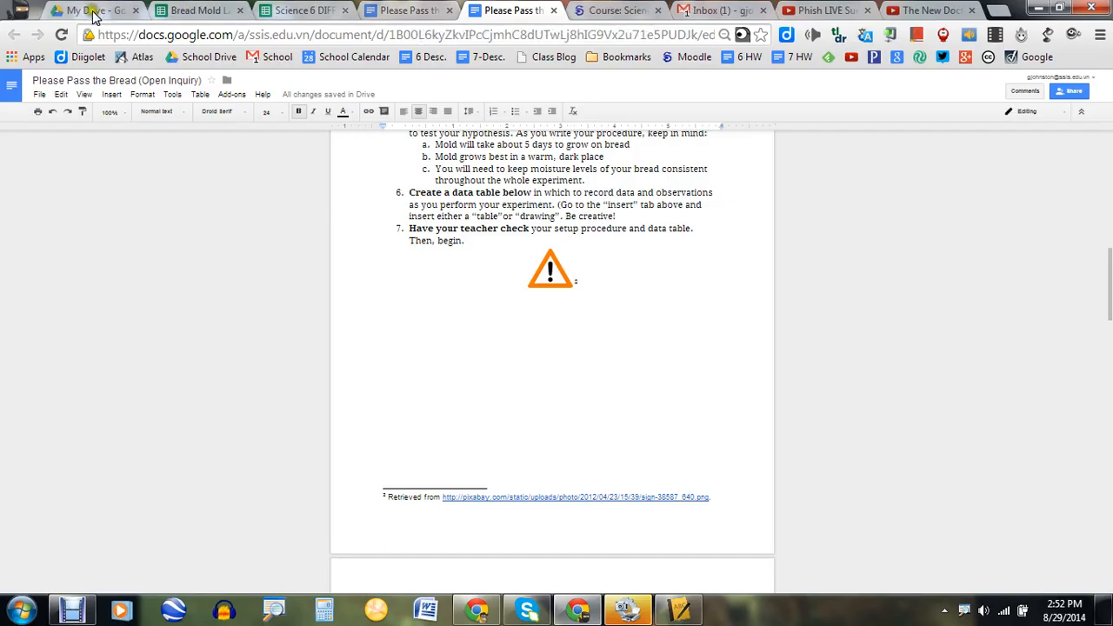
click(925, 10)
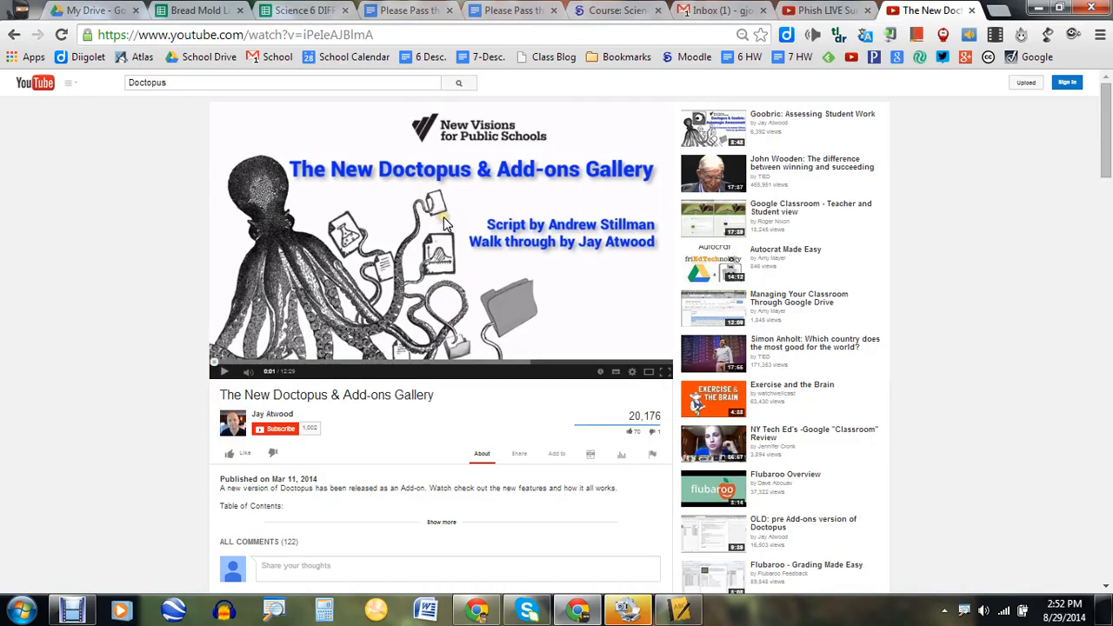
Switch to Google Drive and open the Class Rosters 14-15 folder.
click(87, 10)
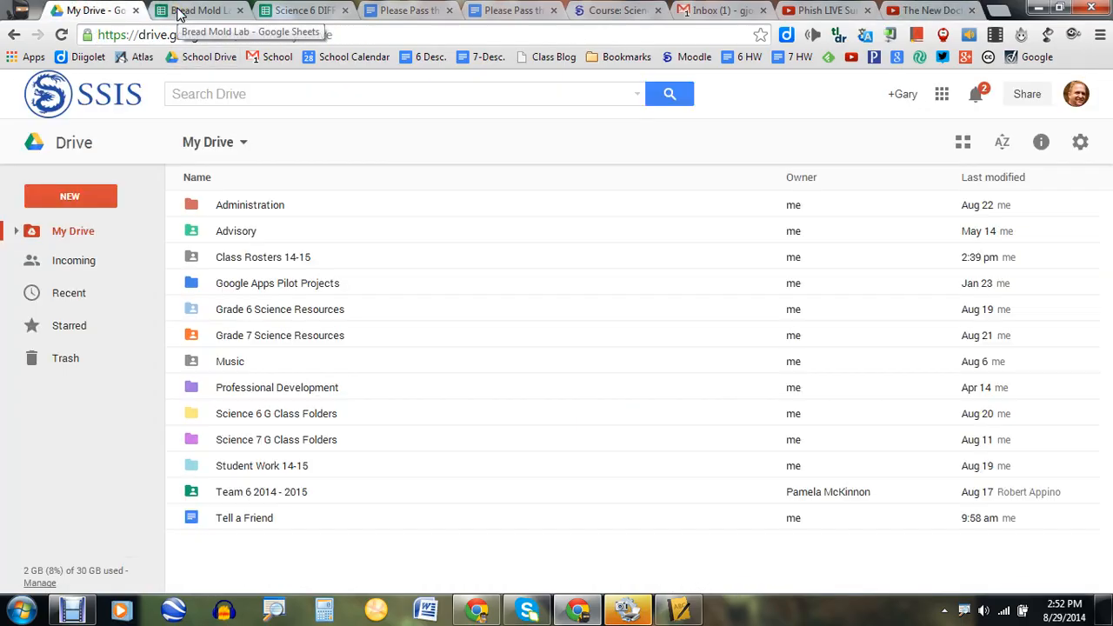
click(259, 261)
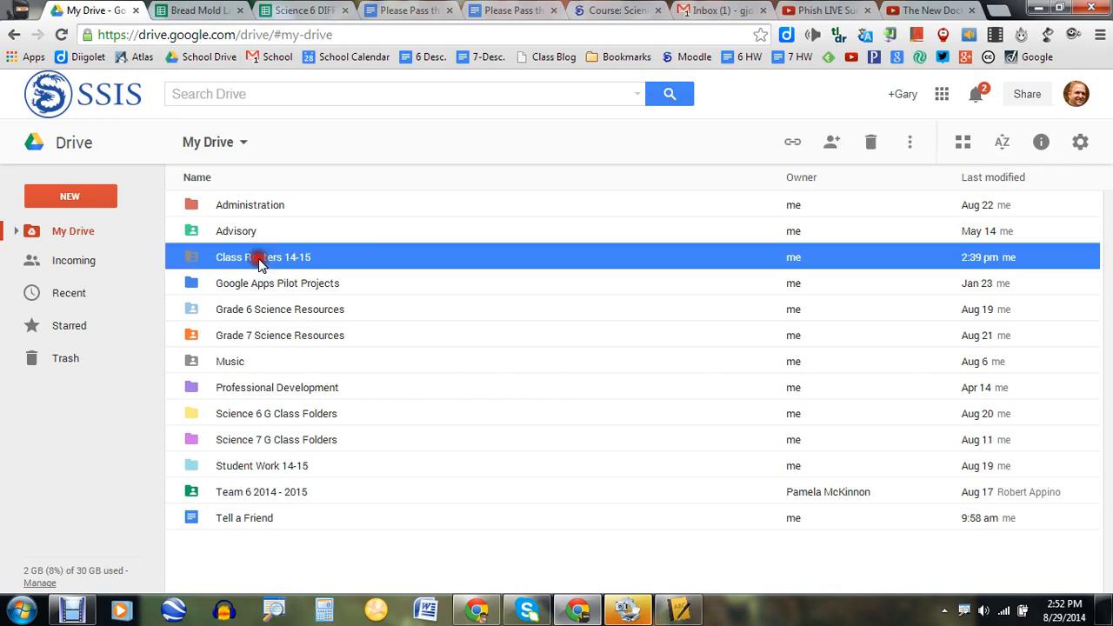
double_click(278, 257)
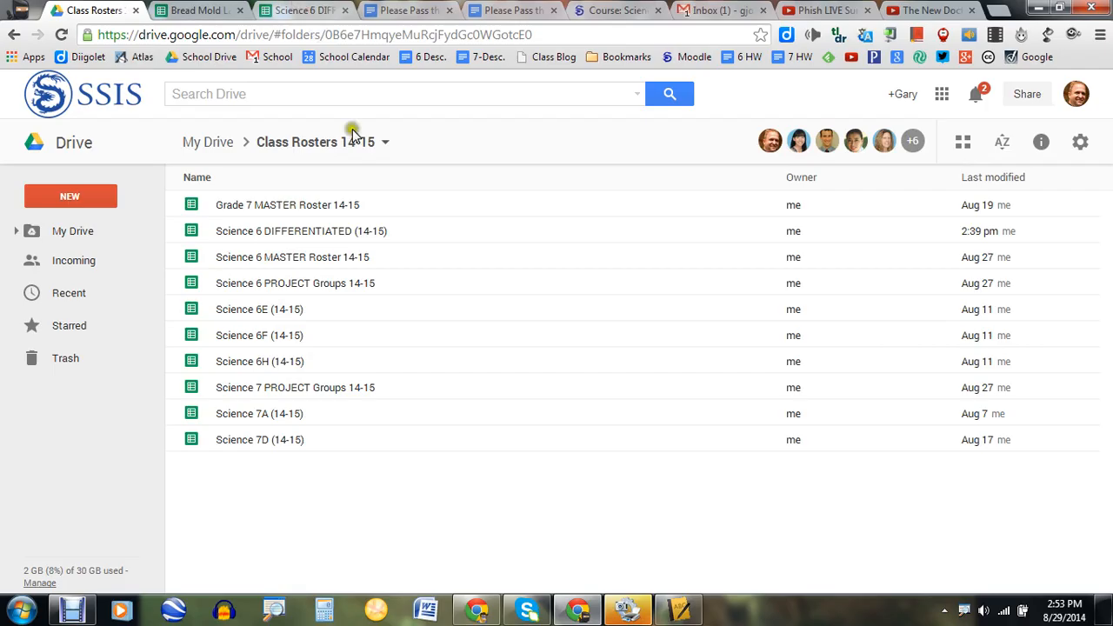
Switch to the Science 6 DIFFERENTIATED (14-15) roster and examine the Level column's header and first student entry.
click(304, 11)
scroll(453, 208, up, 8)
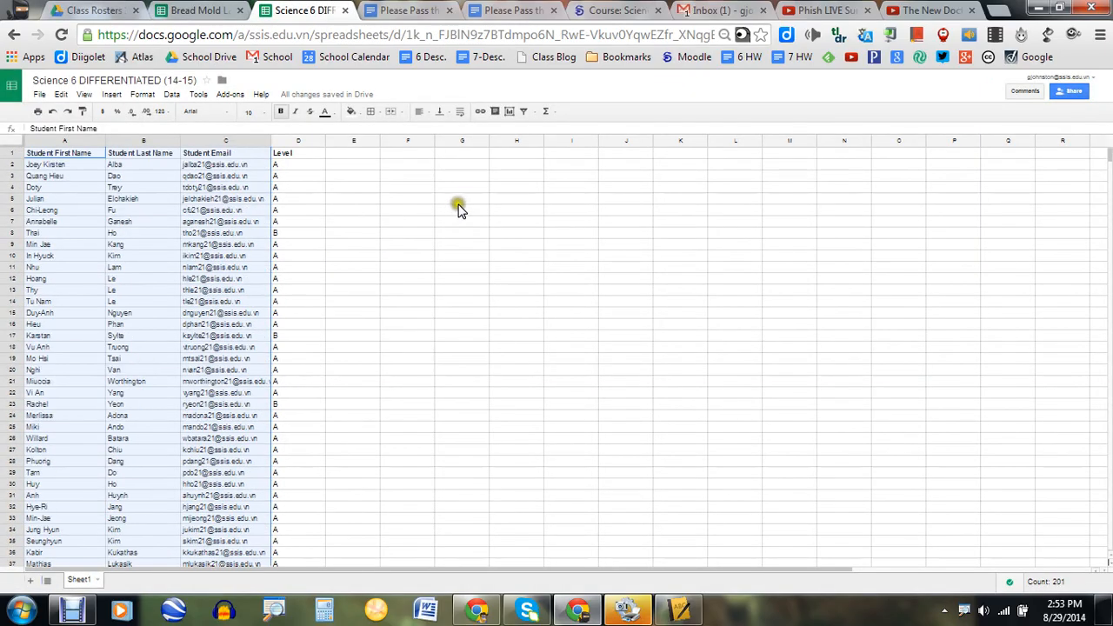
click(459, 209)
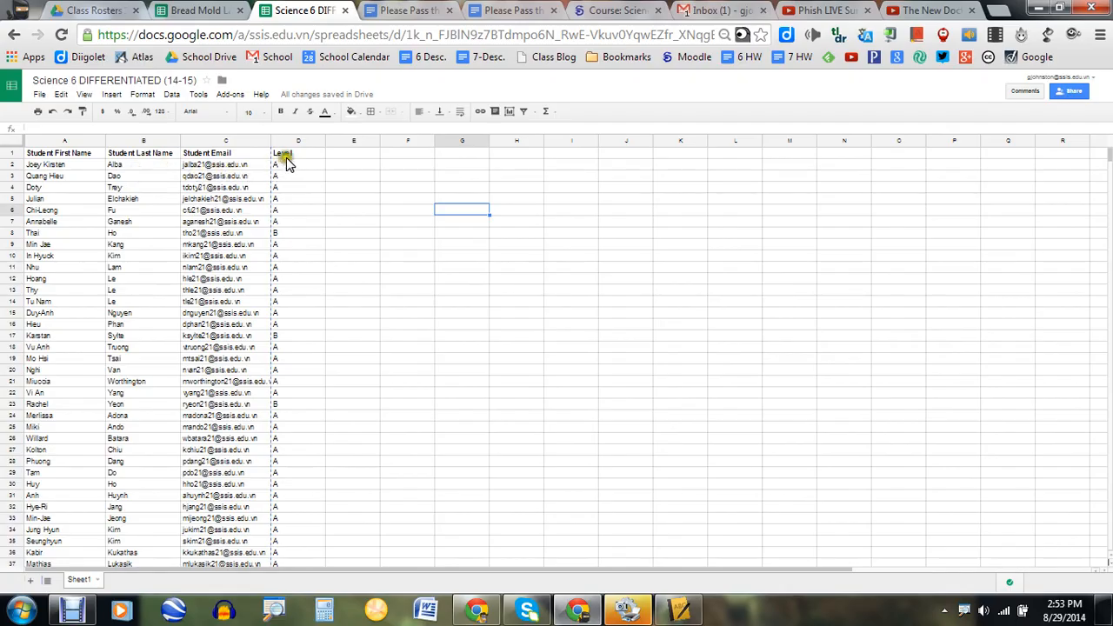
click(286, 153)
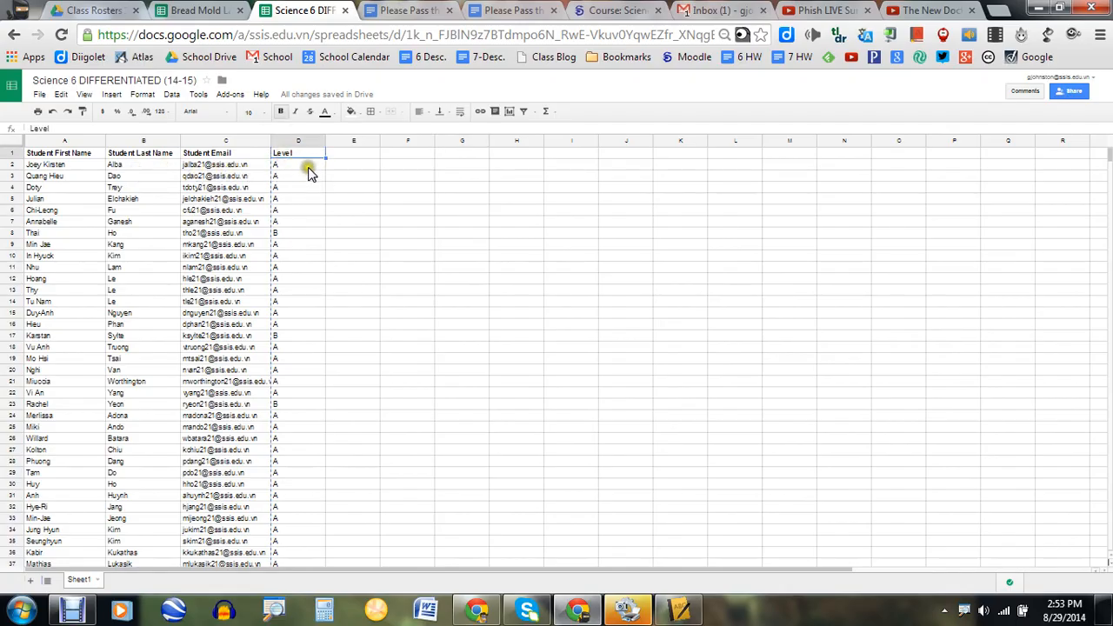
click(306, 165)
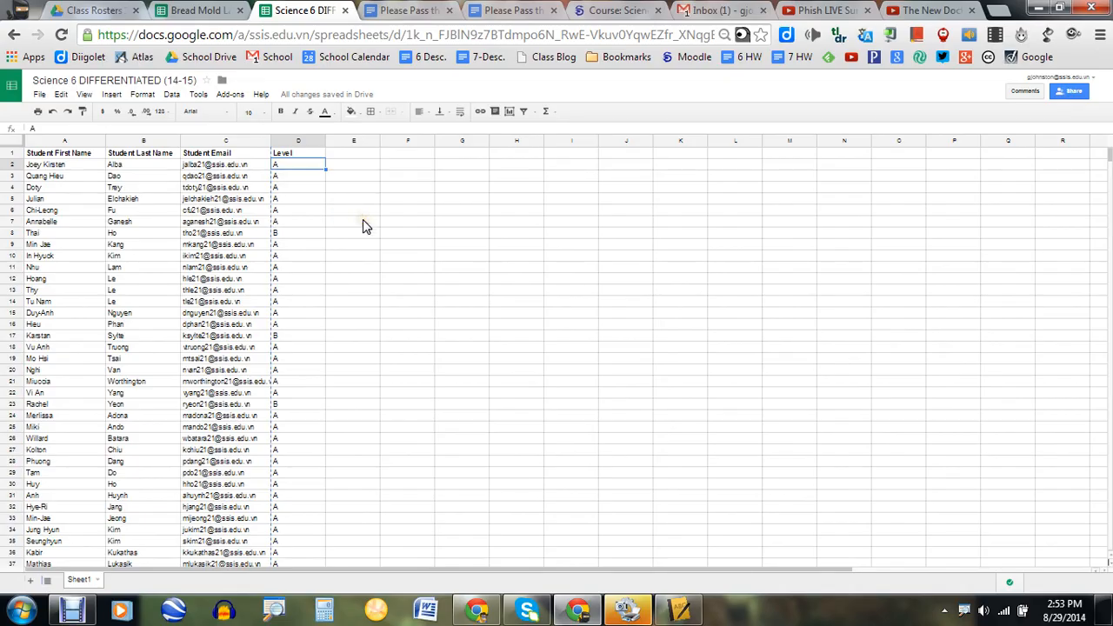
Check the level B students in rows 8, 17 and 23, and look through the roster to its last row.
click(301, 235)
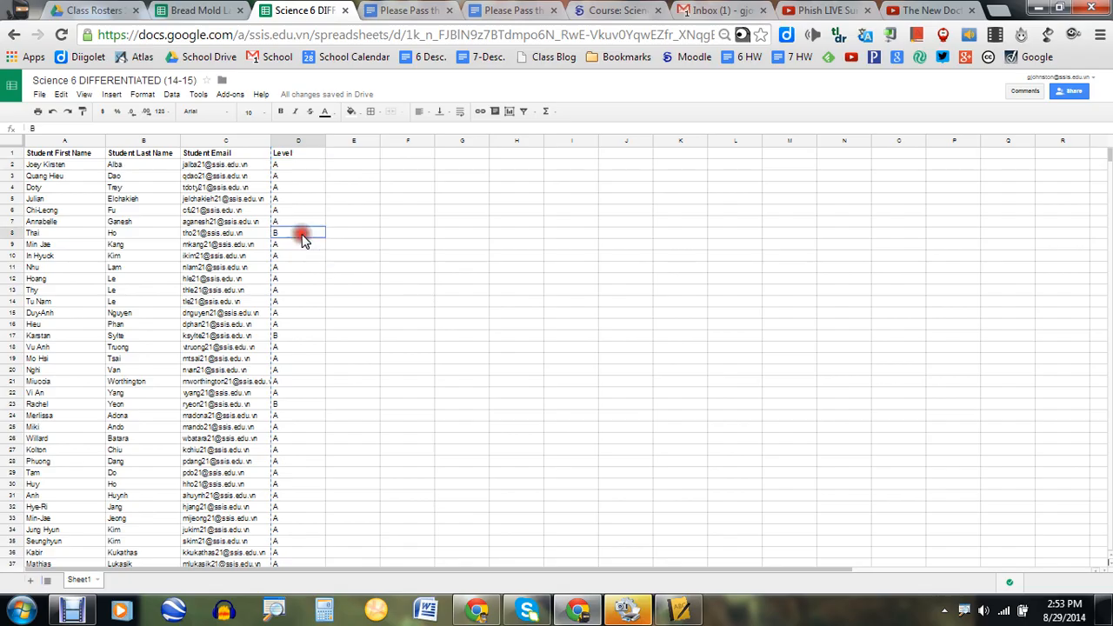
click(70, 231)
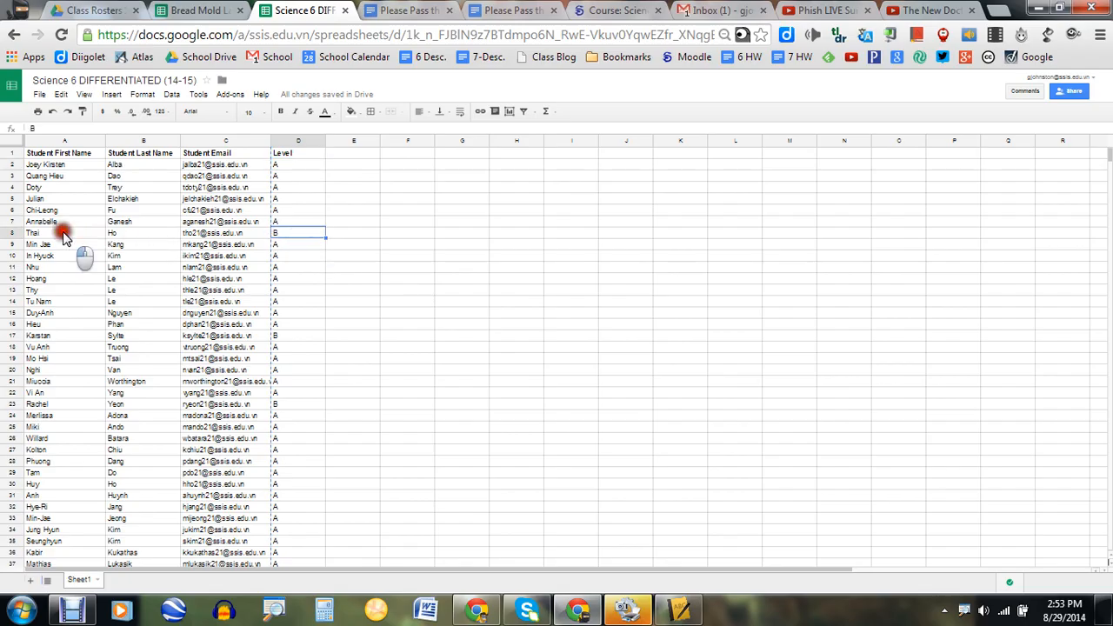
click(296, 233)
click(295, 337)
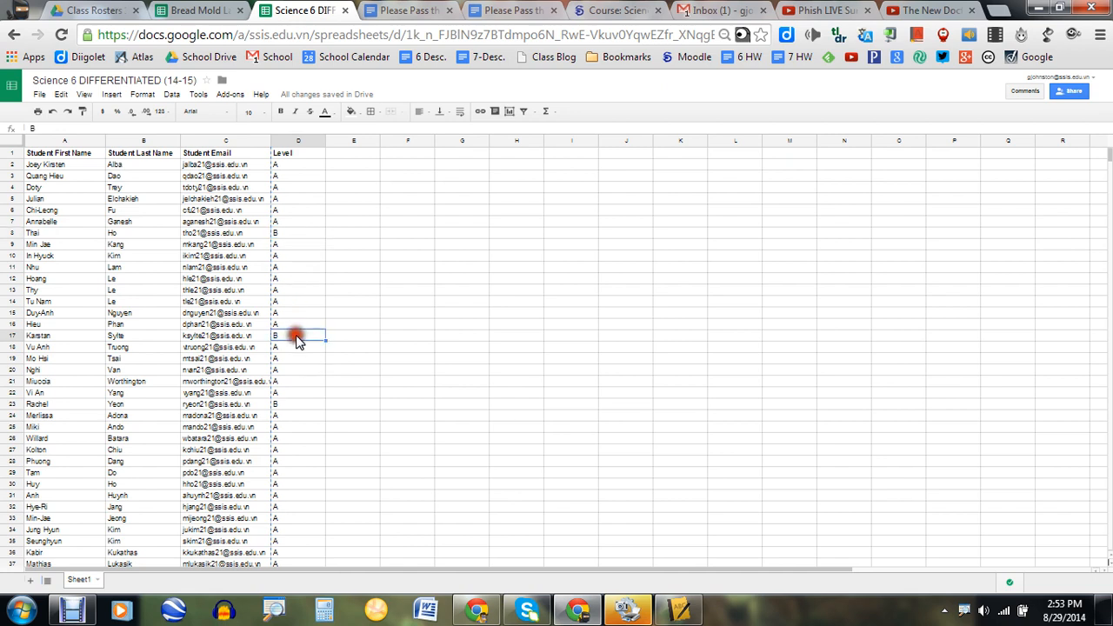
click(86, 339)
click(277, 405)
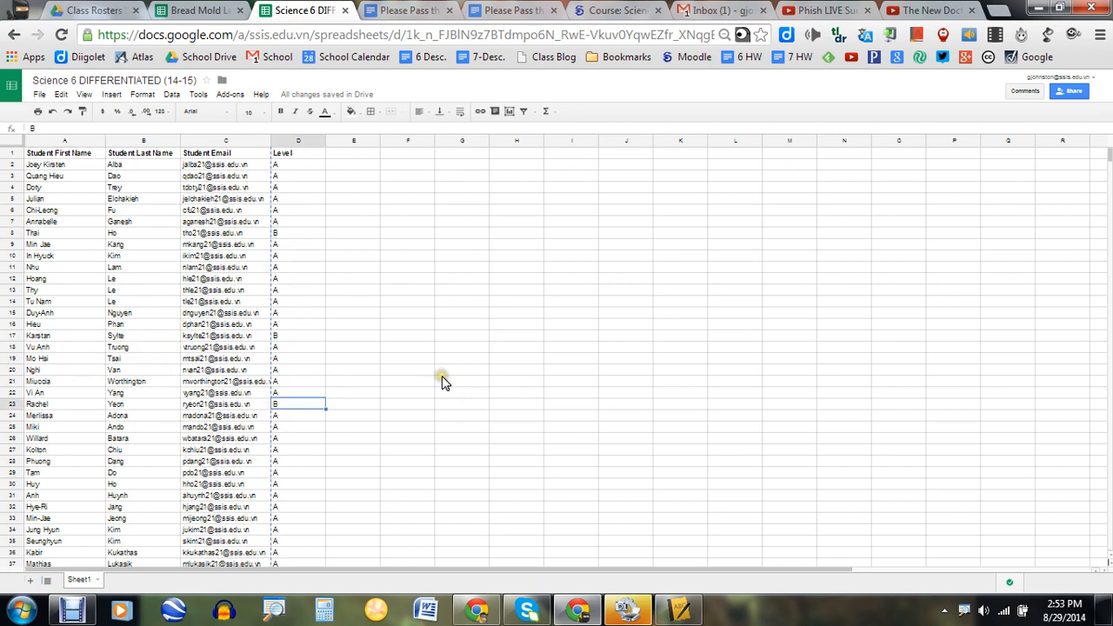
scroll(442, 377, down, 6)
scroll(442, 382, down, 5)
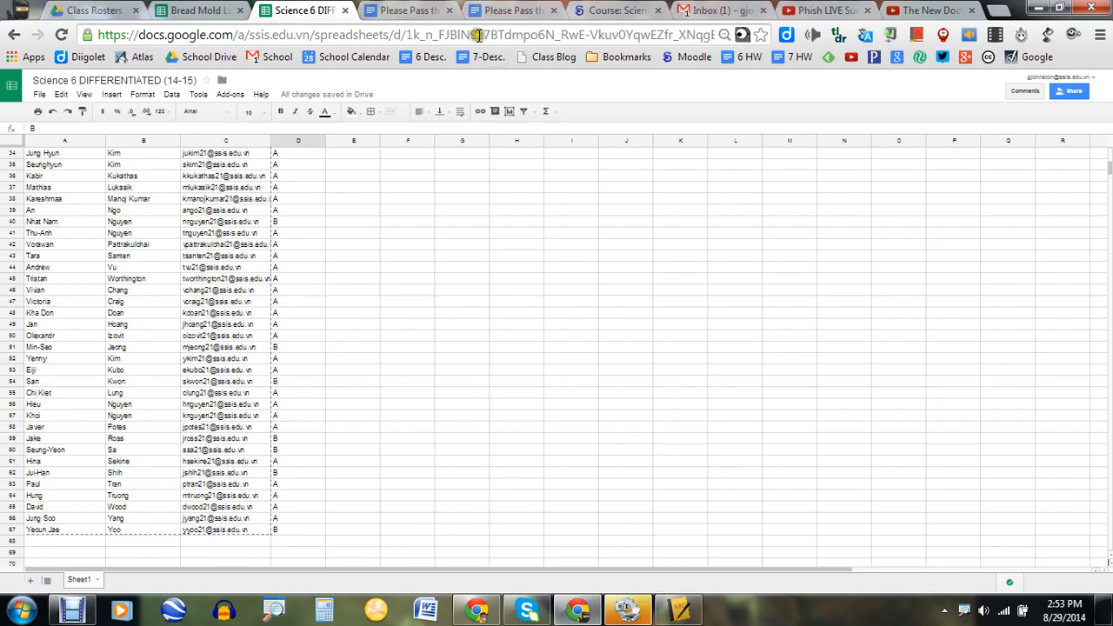
Look again at the opening parts of the Directed Inquiry and Open Inquiry documents.
click(417, 11)
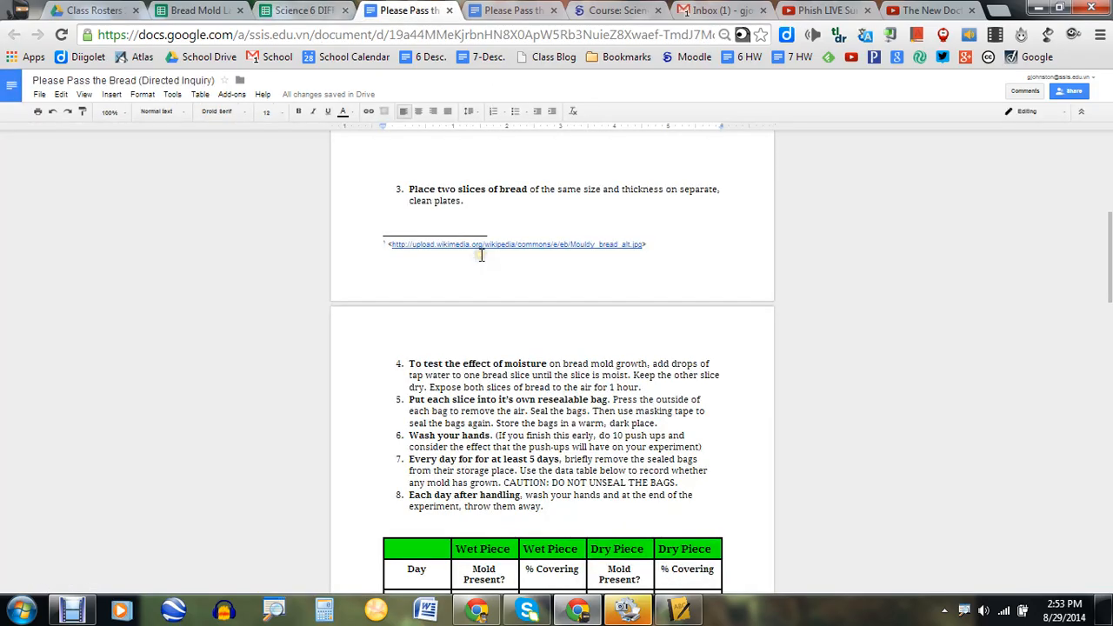
scroll(502, 248, up, 5)
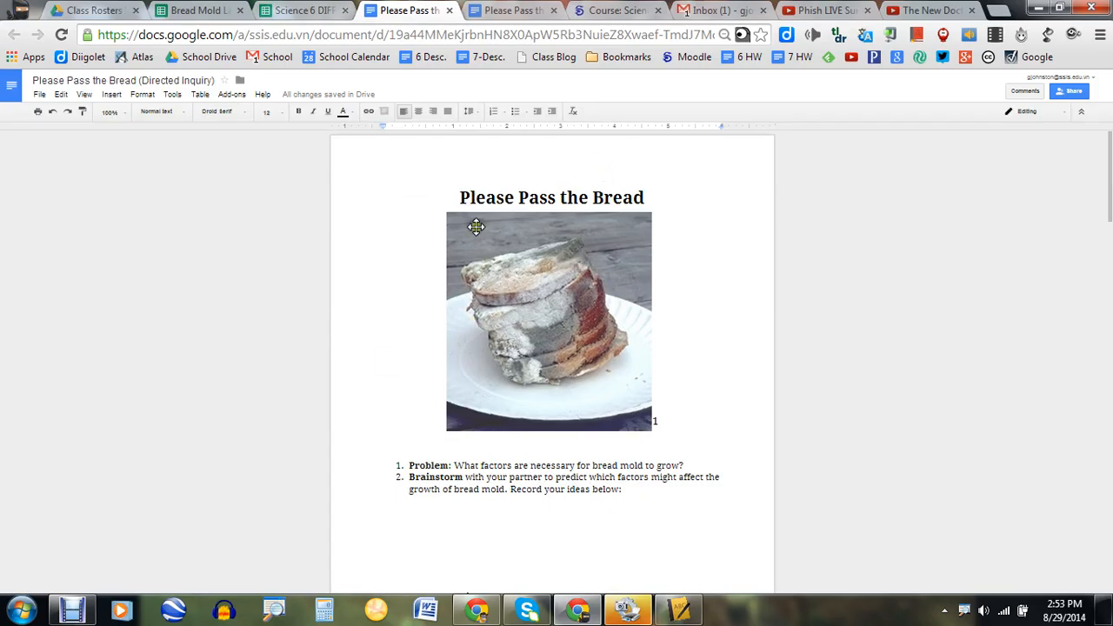
click(512, 11)
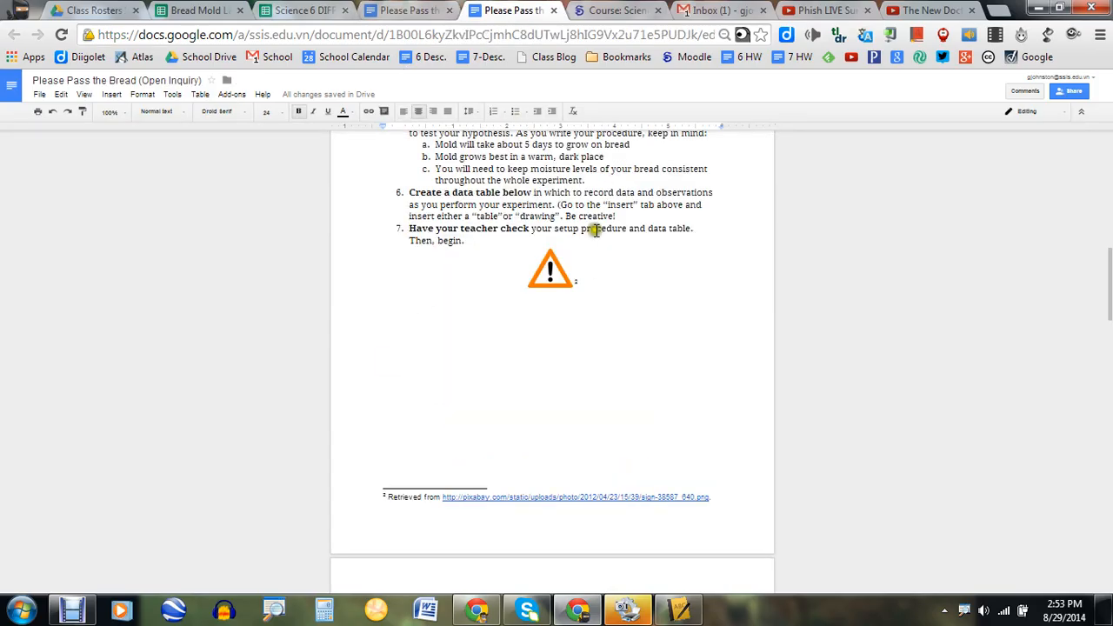
scroll(595, 230, up, 10)
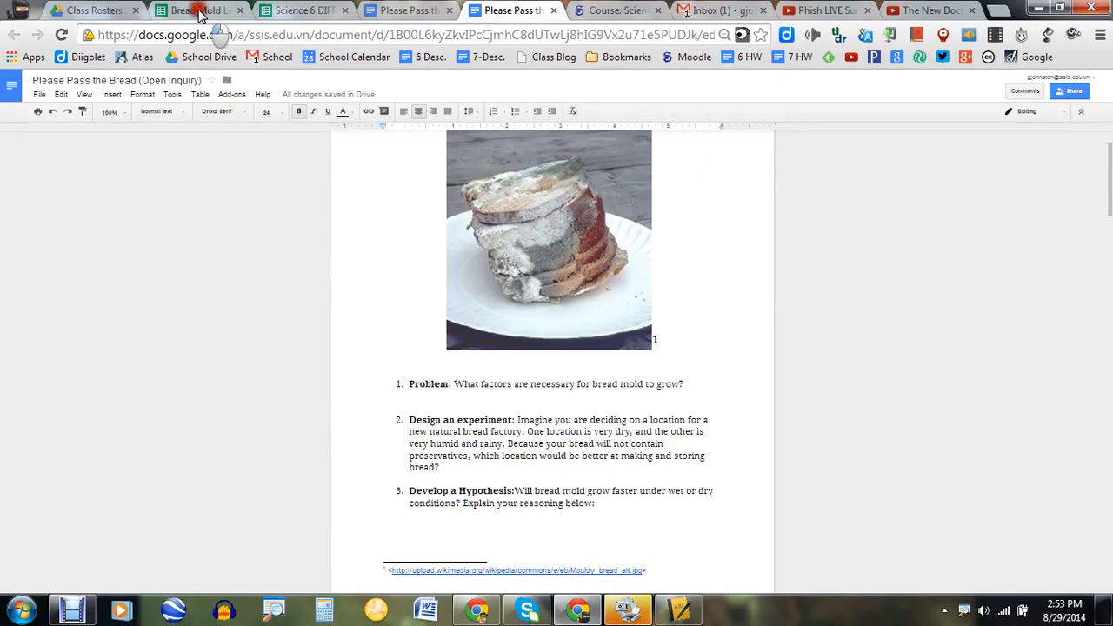
Return to the top level of My Drive in Google Drive and select the Grade 6 Science Resources folder.
click(198, 12)
click(92, 12)
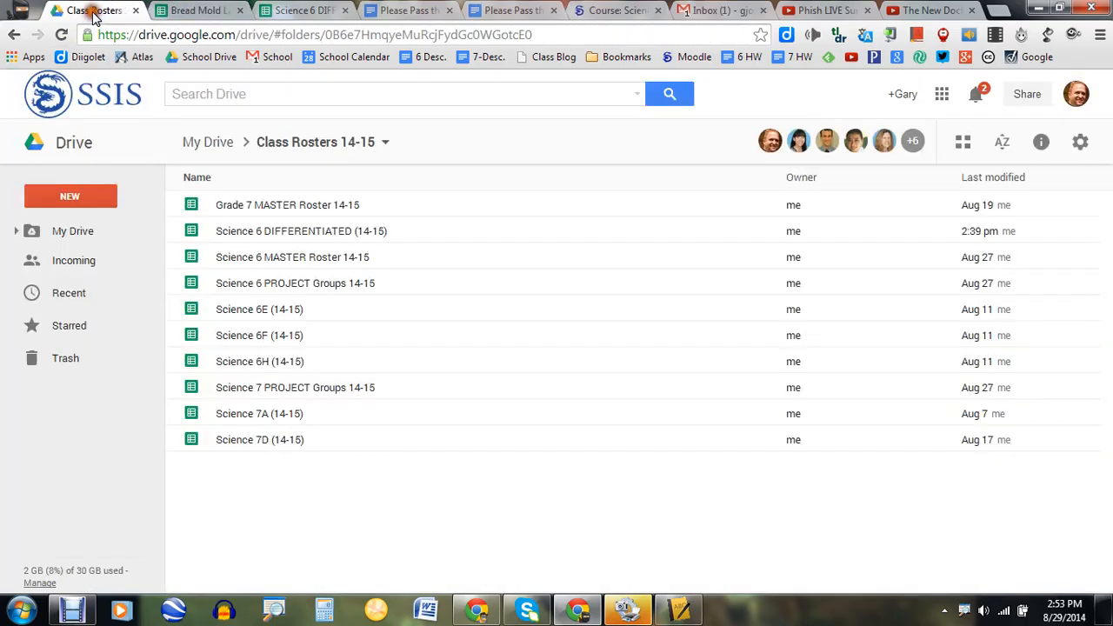
click(94, 230)
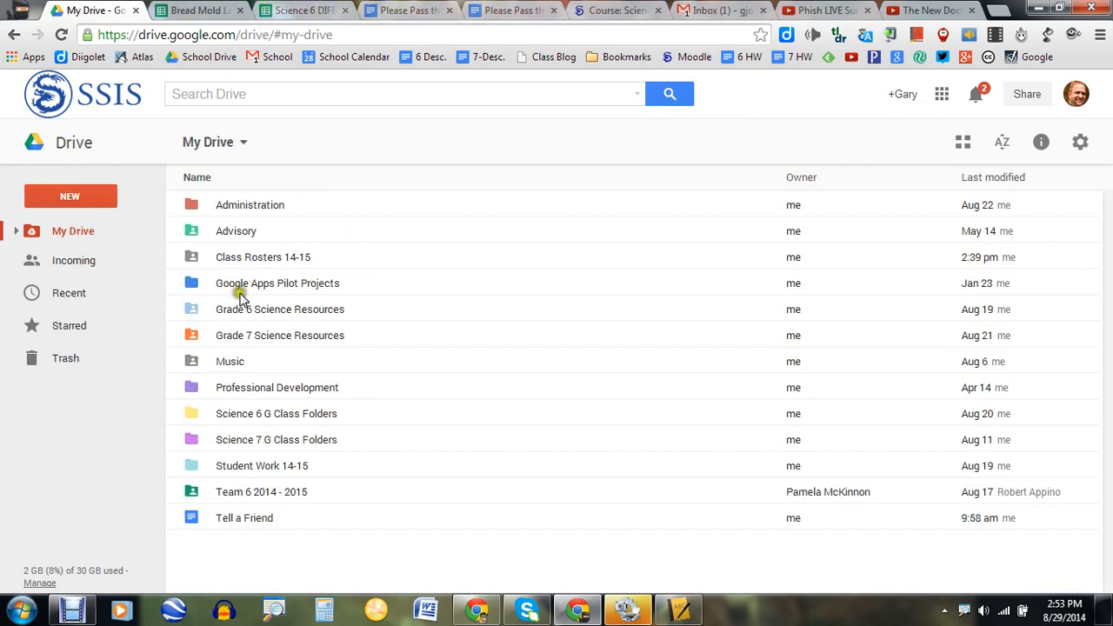
click(287, 311)
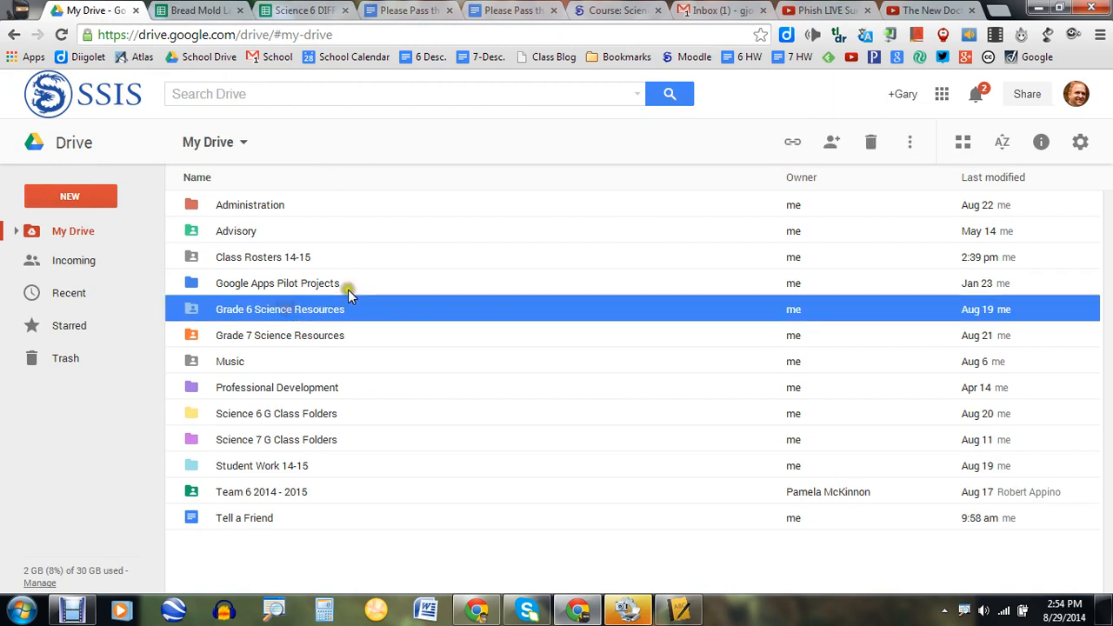
Open the Bread Mold Lab folder inside Gr. 6 Diversity of Life in the Grade 6 Science Resources folder.
double_click(458, 300)
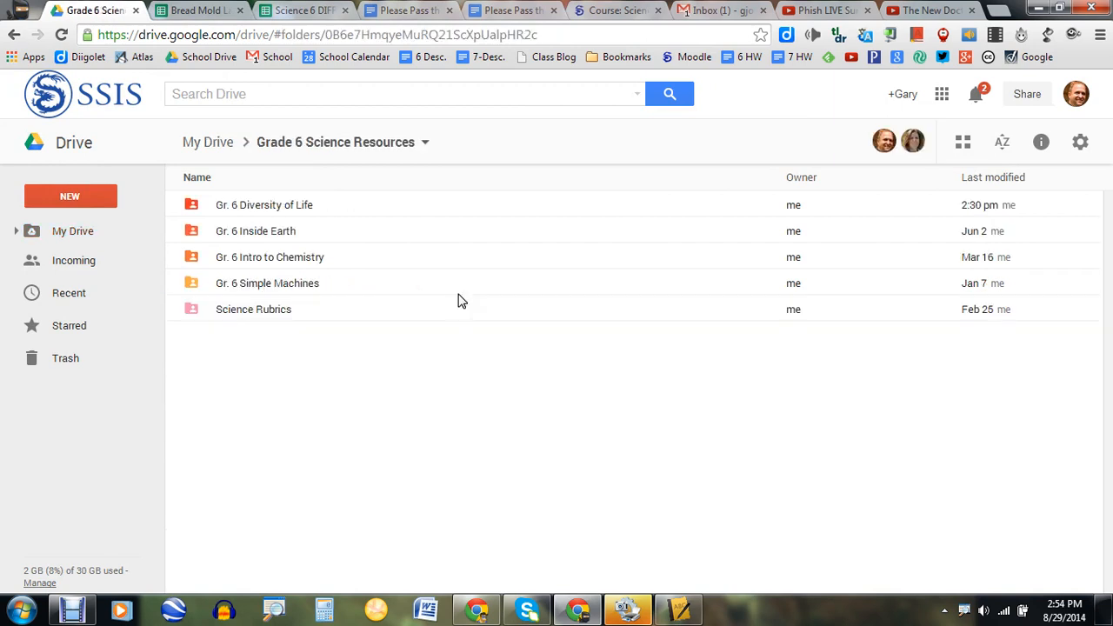
click(302, 204)
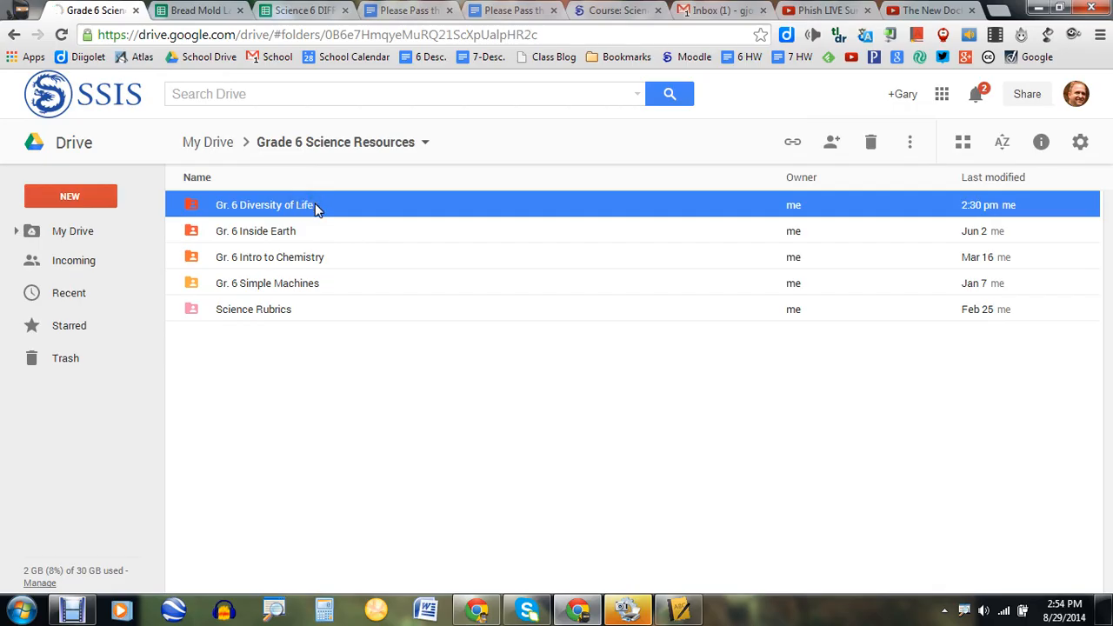
double_click(314, 209)
click(248, 215)
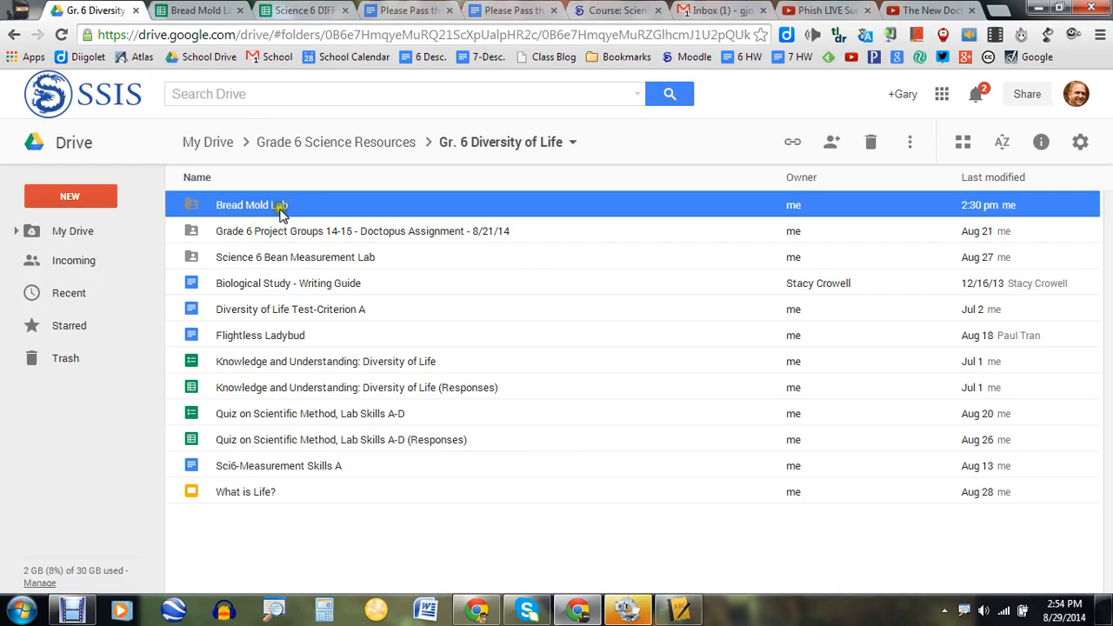
double_click(230, 209)
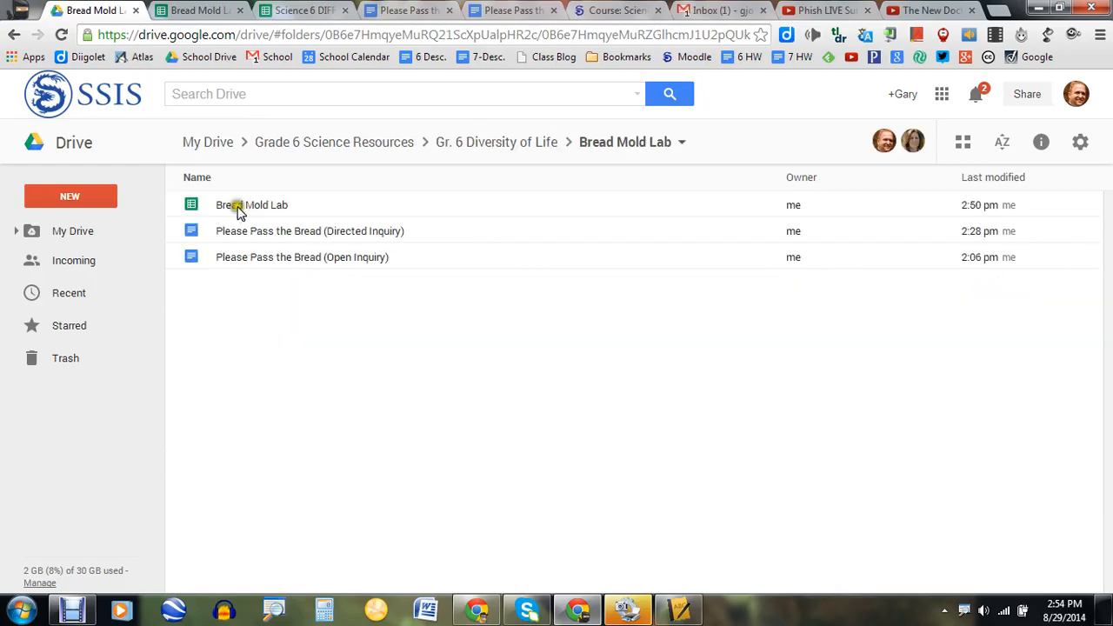
Look over the Bread Mold Lab spreadsheet and the Directed Inquiry and Open Inquiry documents that belong to the lab folder.
click(209, 12)
click(407, 10)
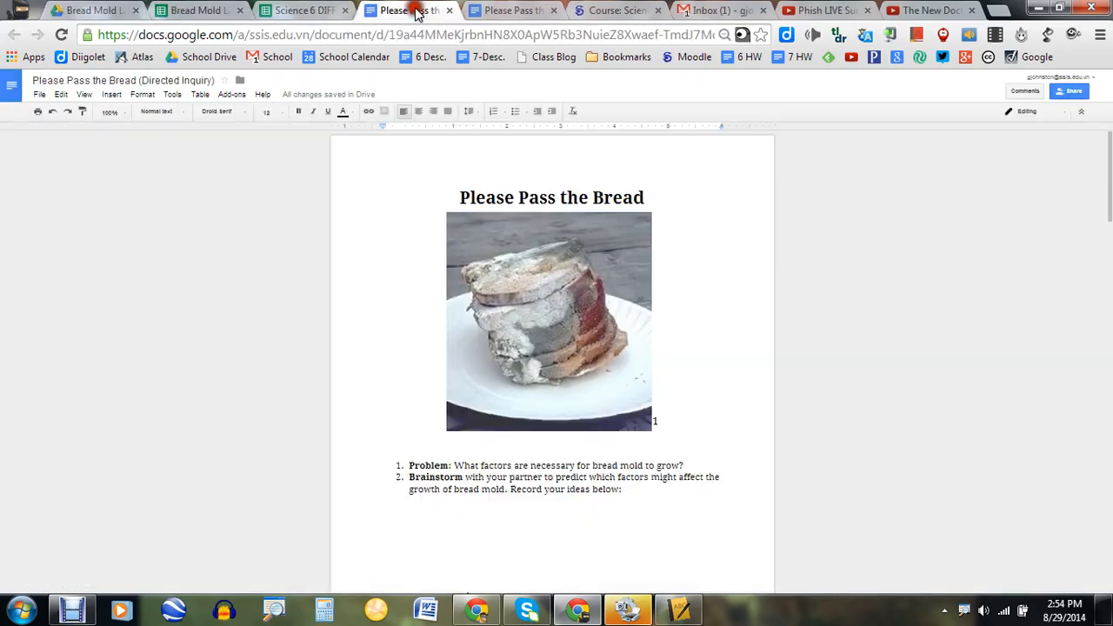
click(502, 11)
click(97, 10)
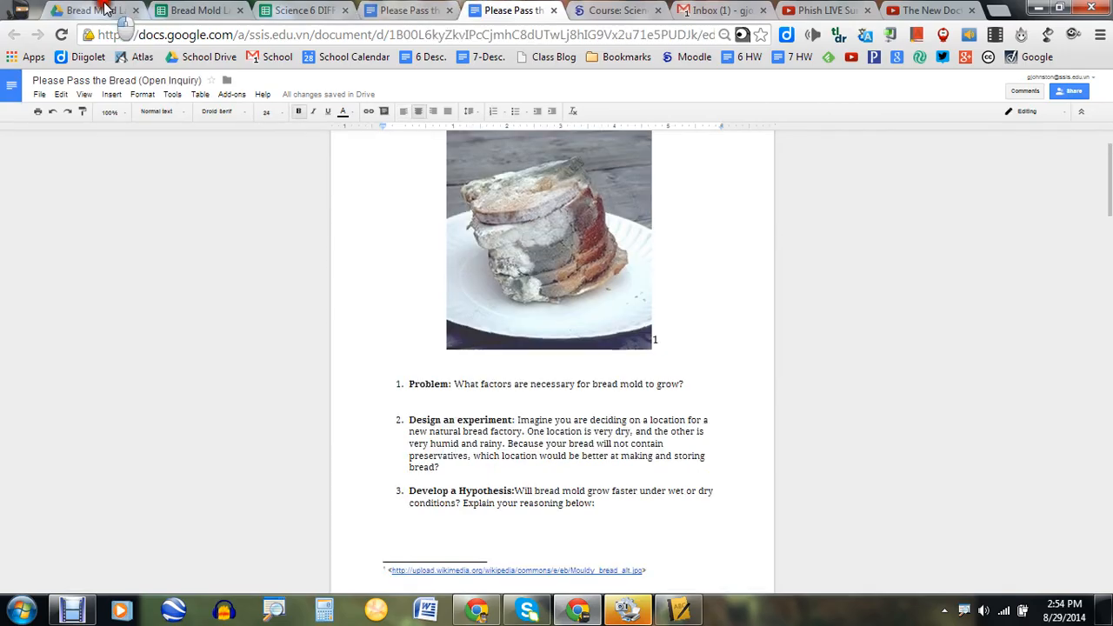
Launch Doctopus in the Bread Mold Lab spreadsheet and choose to build a new roster.
click(200, 11)
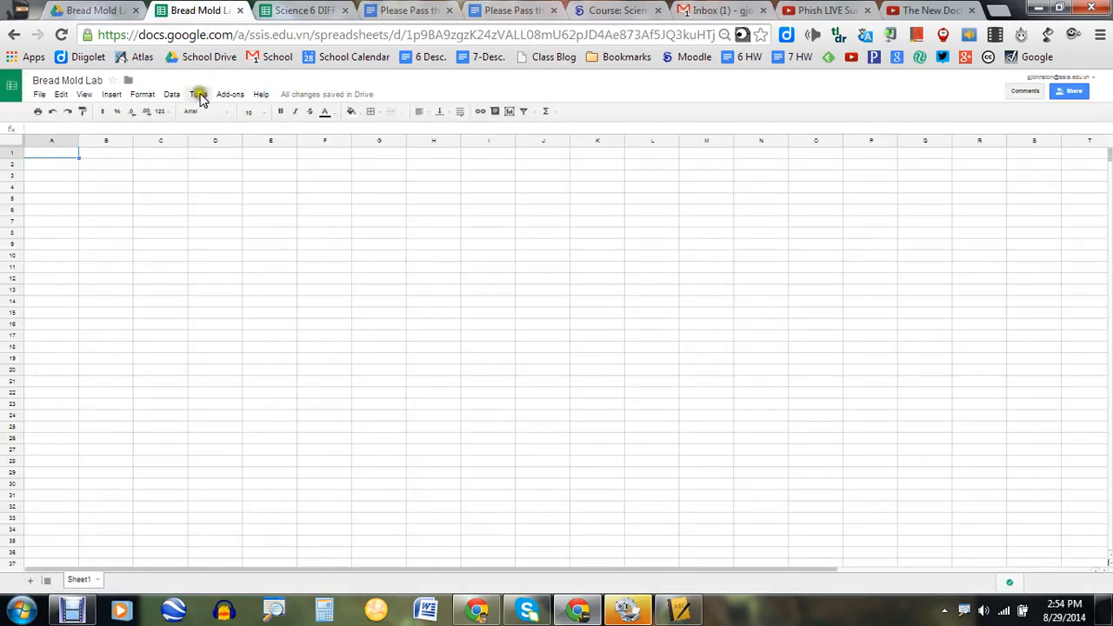
click(229, 94)
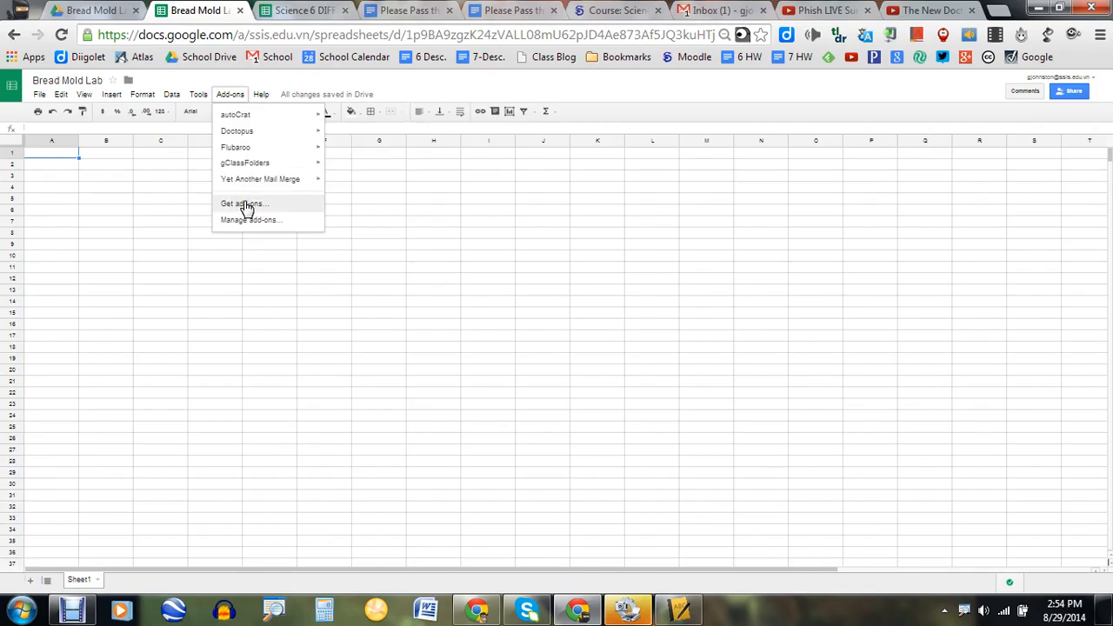
mouse_move(262, 133)
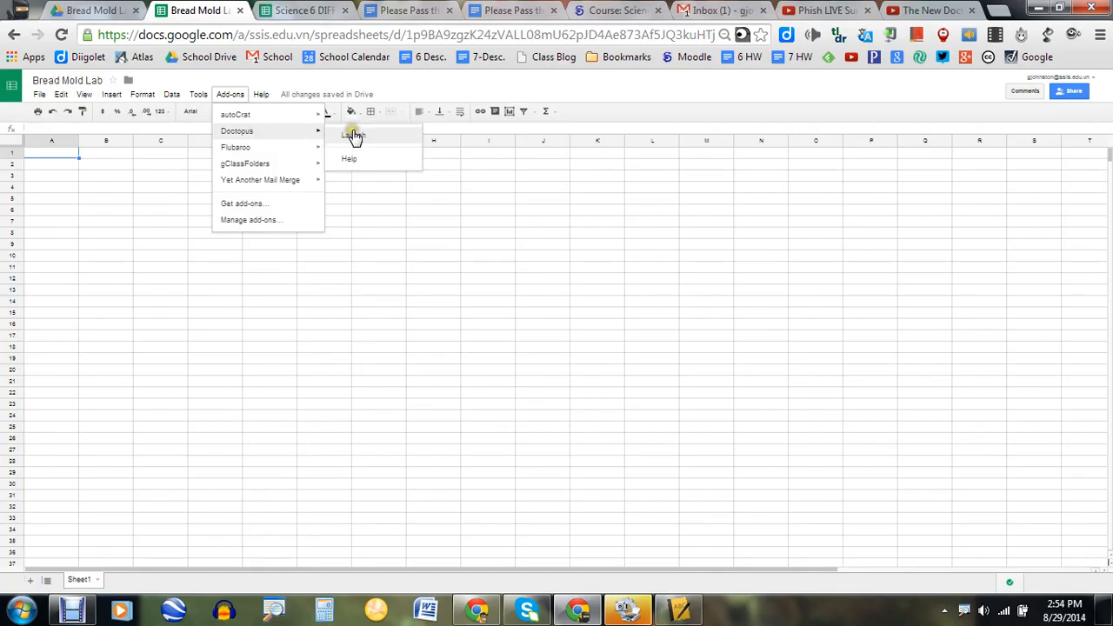
click(352, 136)
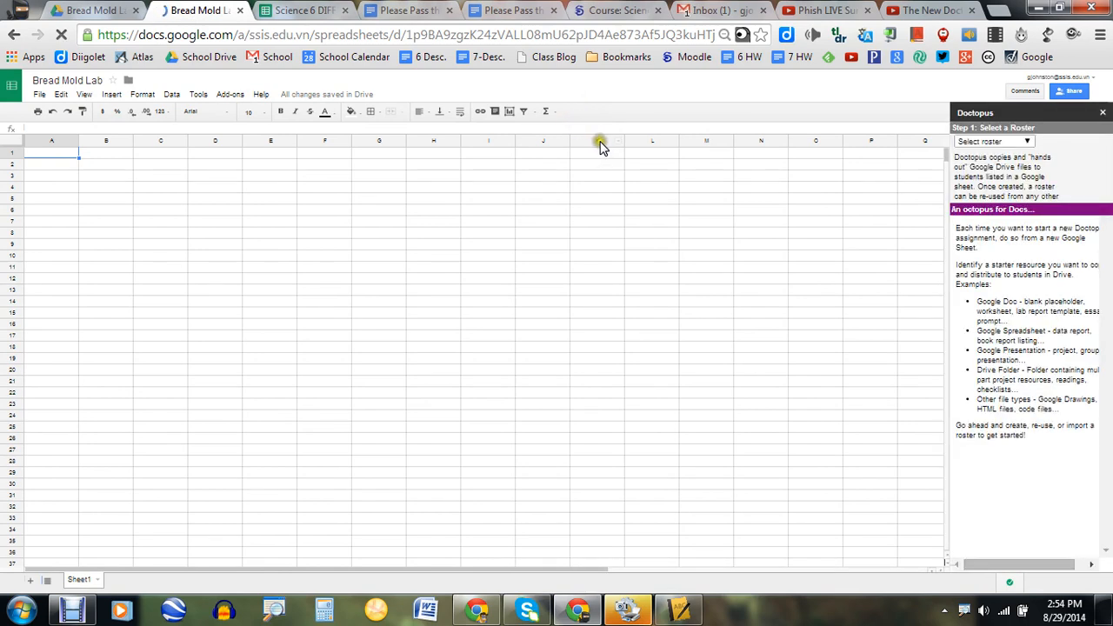
click(1028, 143)
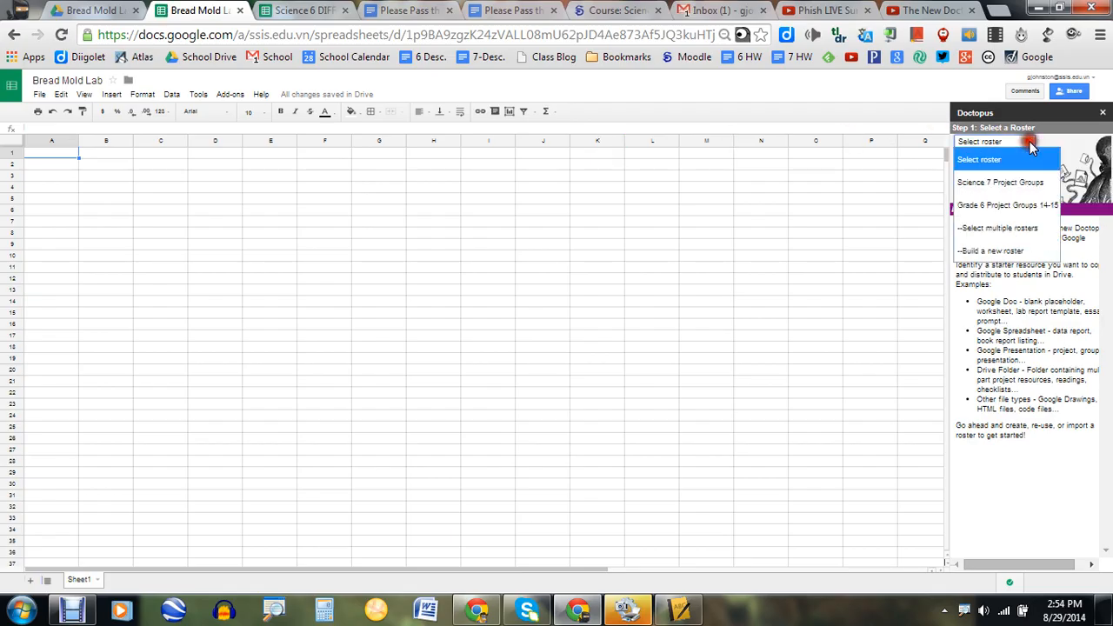
click(1020, 252)
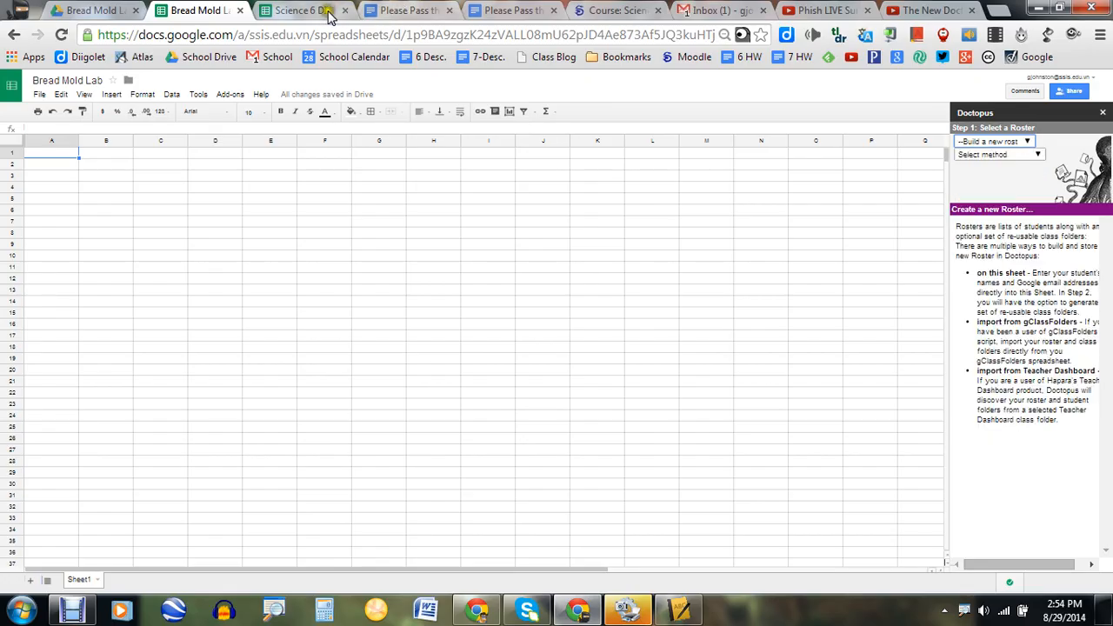
Select the first names, last names and emails of all students, A2:C67, in the Science 6 DIFFERENTIATED (14-15) roster.
click(300, 11)
scroll(292, 158, up, 10)
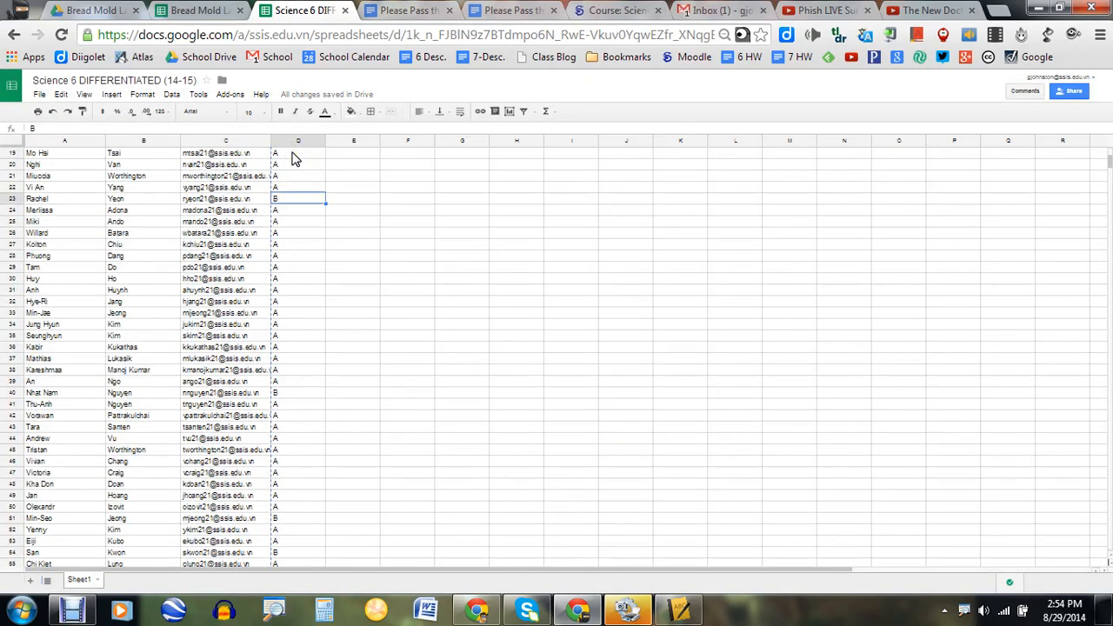
click(69, 167)
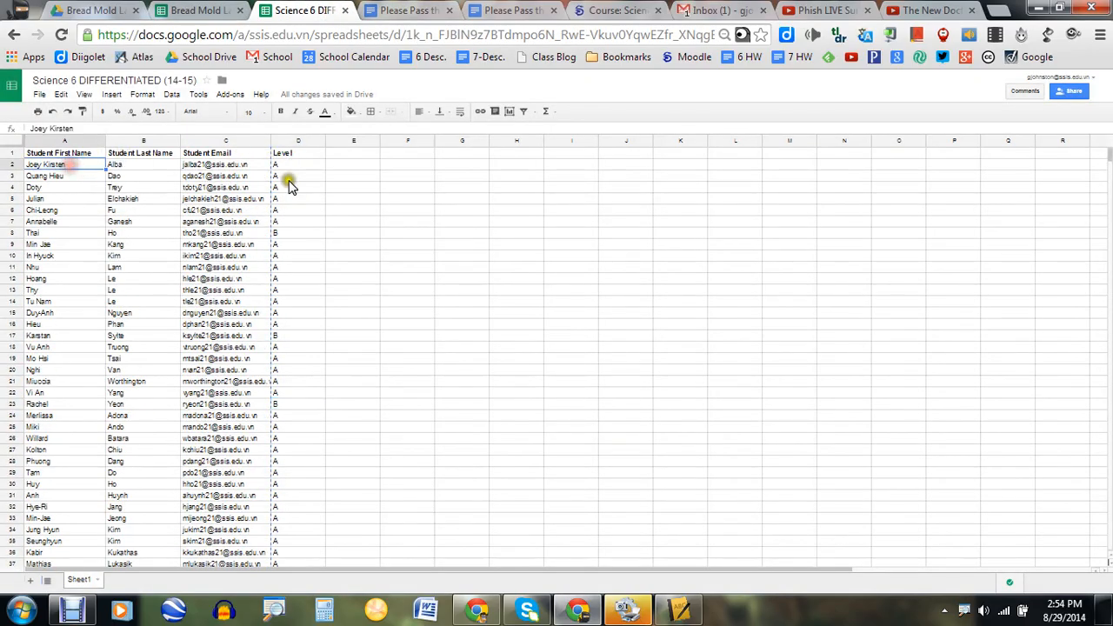
key(shift+Right)
key(shift+Right)
key(shift+Right)
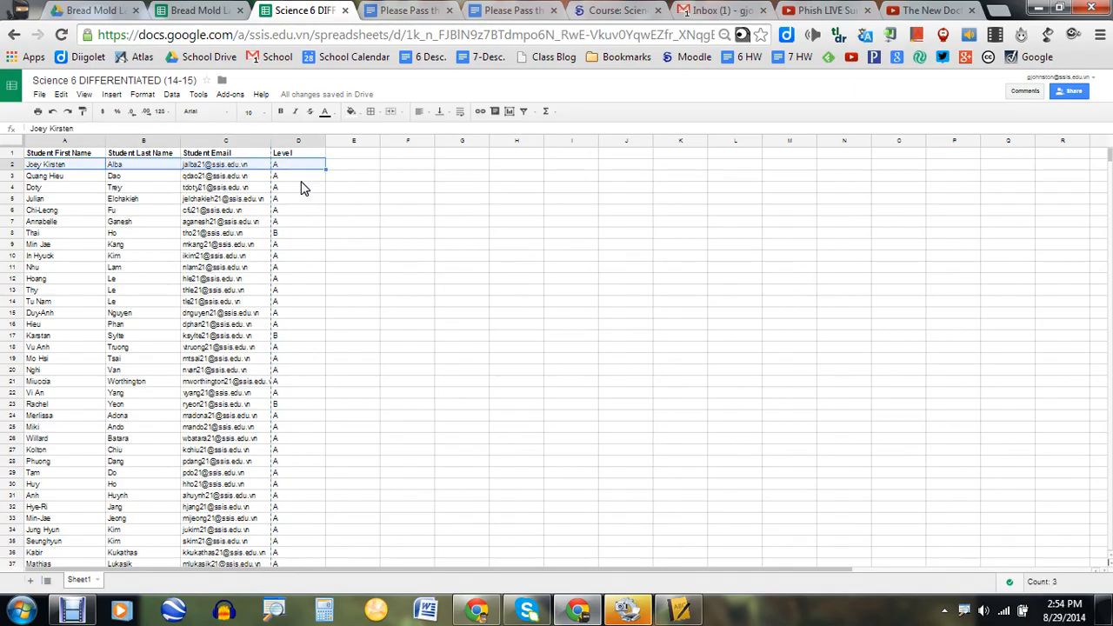
key(shift+Down)
key(shift+Down)
key(shift+Down)
key(shift+Down)
key(shift+Down)
key(shift+Down)
key(shift+Down)
key(shift+Down)
key(shift+Down)
key(shift+Down)
key(shift+Down)
key(shift+Down)
key(shift+Down)
key(shift+Down)
key(shift+Down)
key(shift+Down)
key(shift+Down)
key(shift+Down)
key(shift+Down)
key(shift+Down)
key(shift+Down)
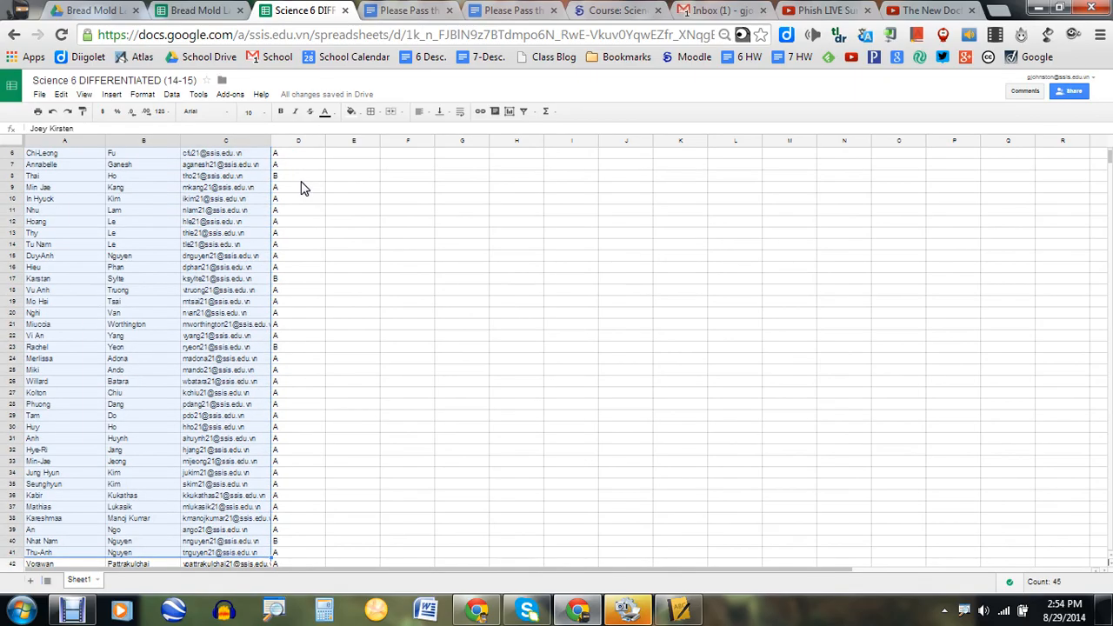
key(shift+Down)
key(shift+Down)
key(shift+Down)
key(shift+Down)
key(shift+Down)
key(shift+Down)
key(shift+Down)
key(shift+Down)
key(shift+Down)
key(shift+Down)
key(shift+Down)
key(shift+Down)
key(shift+Down)
key(shift+Down)
key(shift+Down)
key(shift+Down)
key(shift+Down)
key(shift+Down)
key(shift+Down)
key(shift+Down)
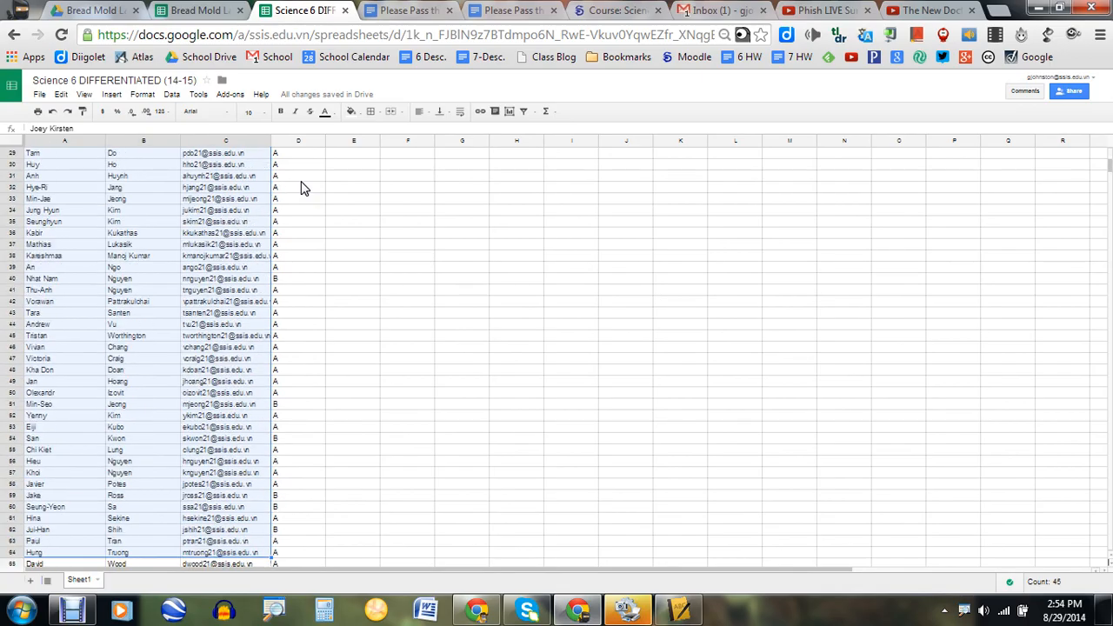
key(shift+Down)
key(shift+Down)
key(shift+Down)
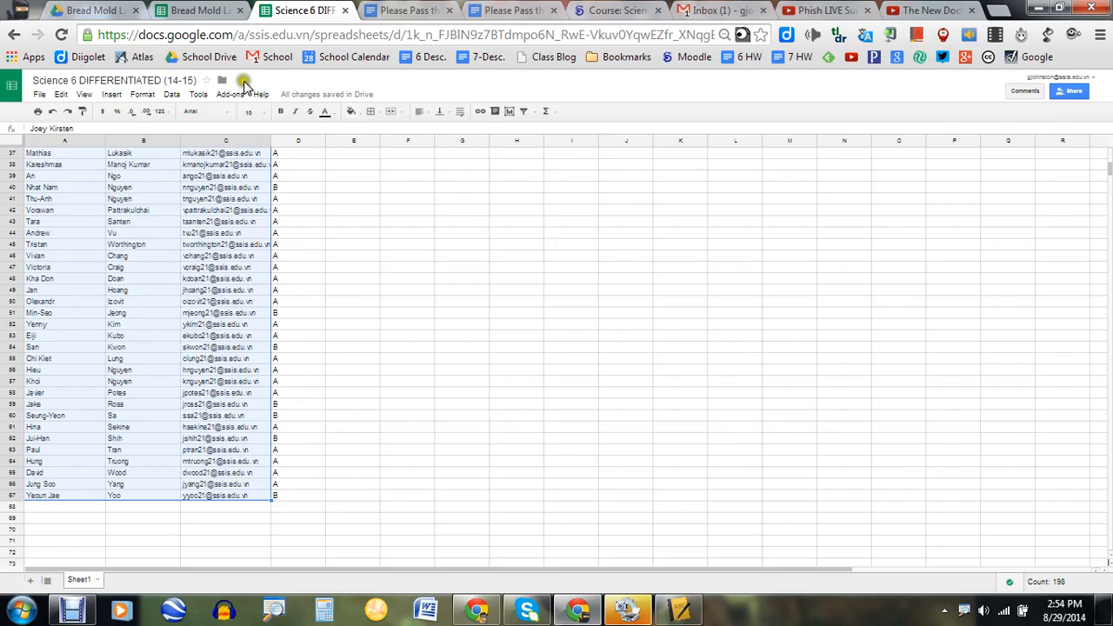
Create the new Doctopus roster in the Bread Mold Lab spreadsheet using the "on this Sheet" method.
click(190, 12)
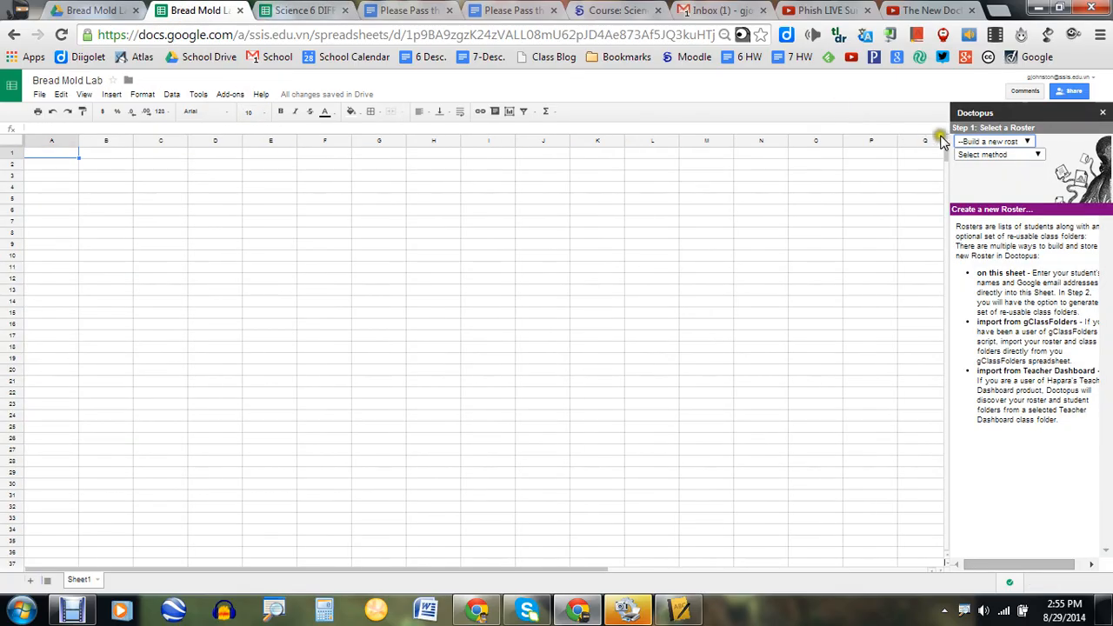
click(1038, 155)
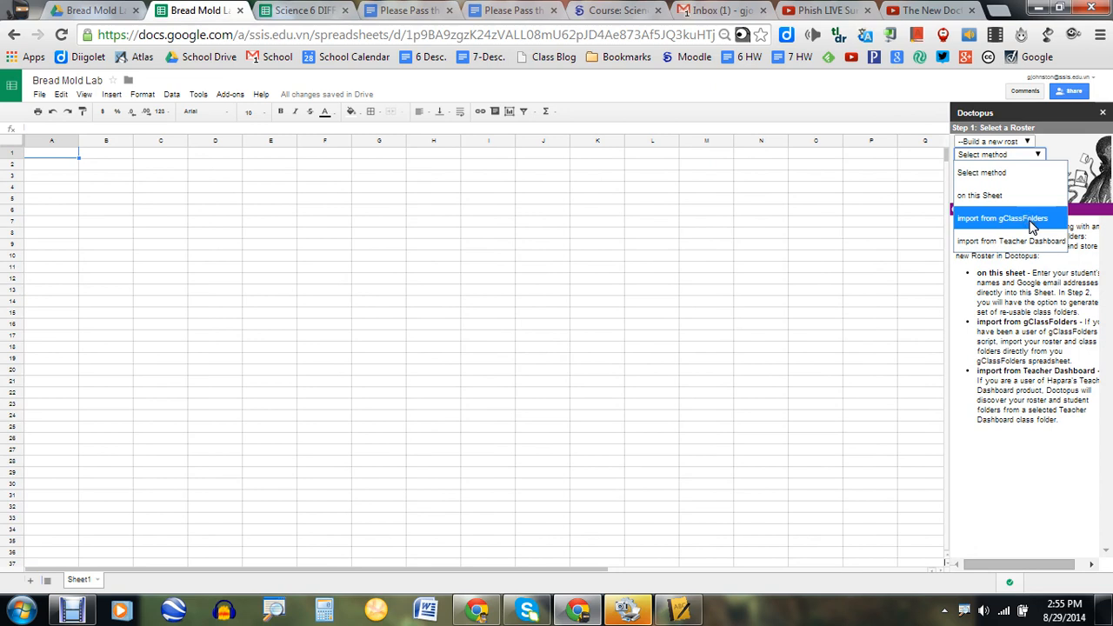
click(1008, 196)
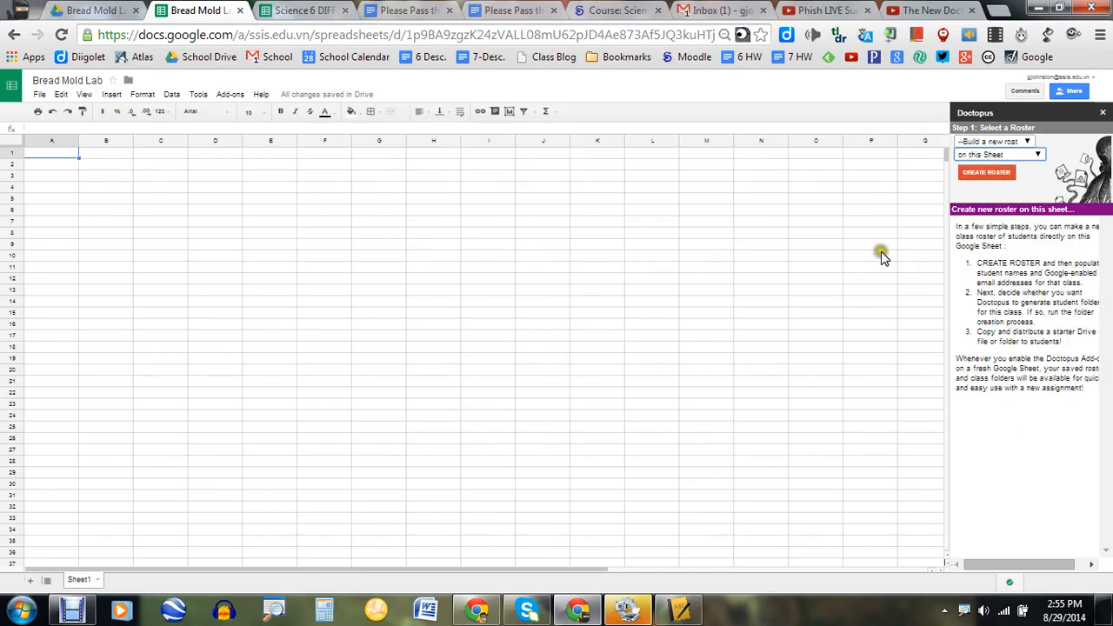
click(986, 172)
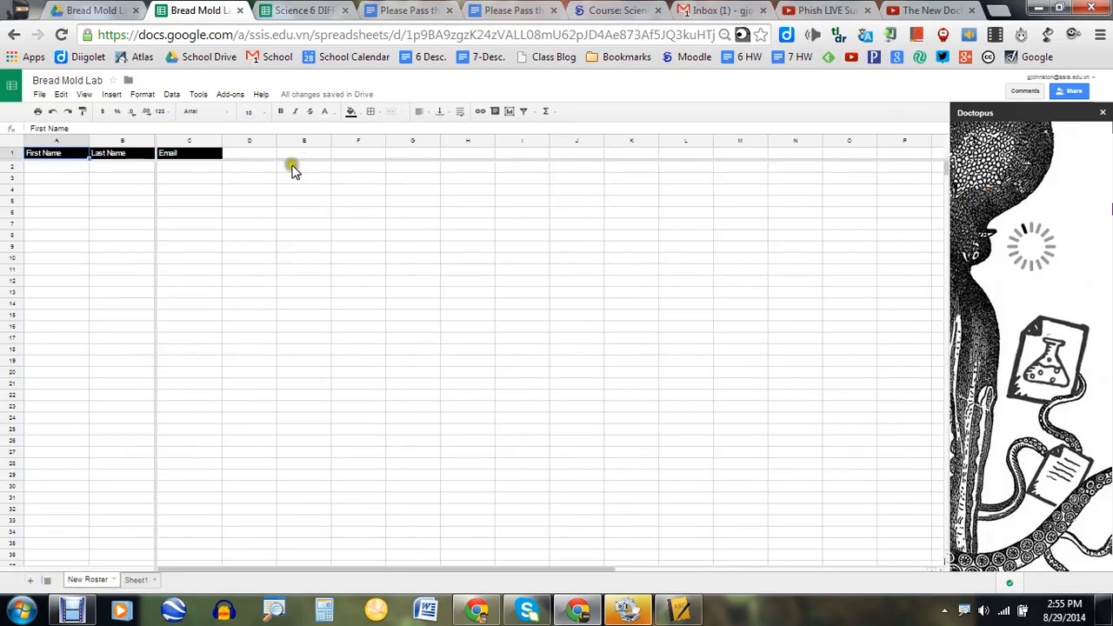
Paste the copied student names and emails into the New Roster sheet starting at A2, and widen the Email column.
click(63, 170)
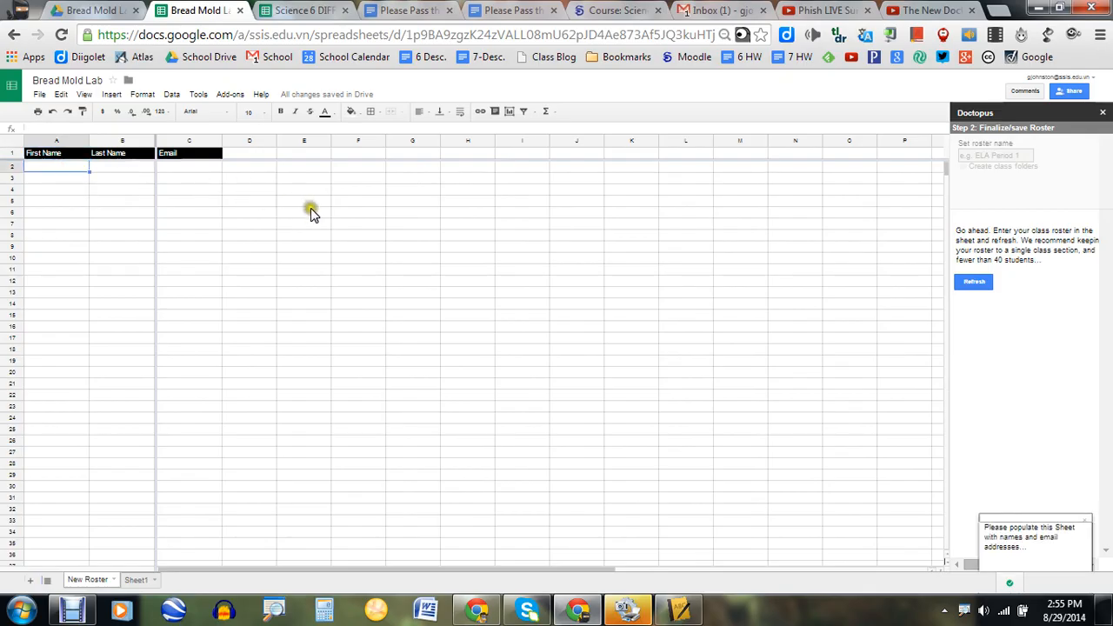
key(shift+Right)
key(shift+Right)
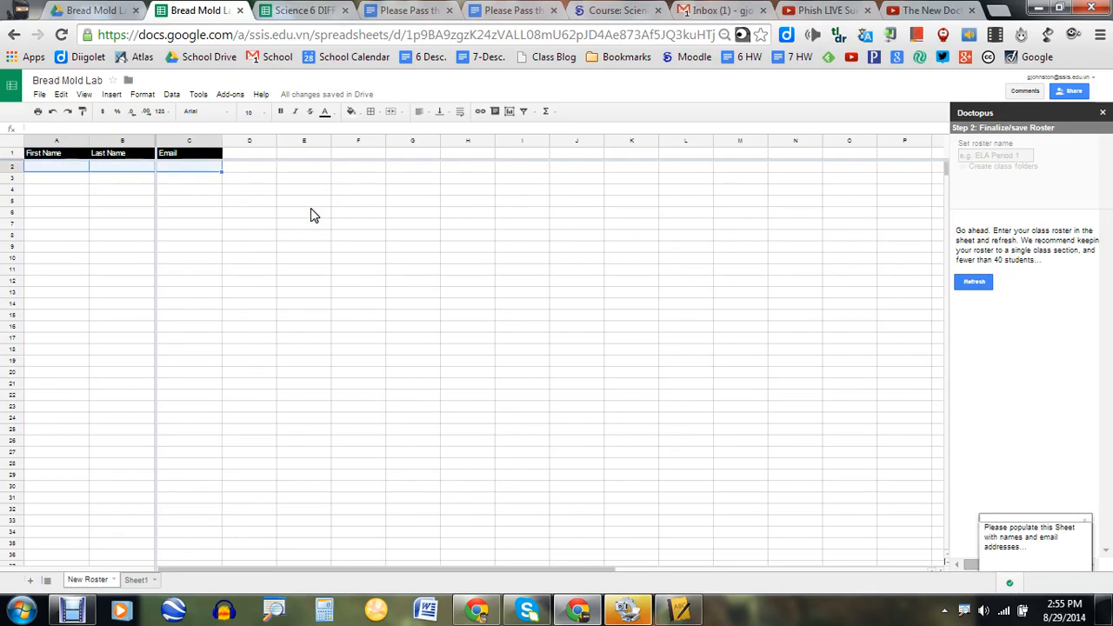
key(shift+Down)
key(shift+Down)
key(shift+Down)
key(shift+Down)
key(shift+Down)
key(shift+Down)
key(shift+Down)
key(shift+Down)
key(shift+Down)
key(shift+Down)
key(shift+Down)
key(shift+Down)
key(shift+Down)
key(shift+Down)
key(shift+Down)
key(shift+Down)
key(shift+Down)
key(shift+Down)
key(shift+Down)
key(shift+Down)
key(shift+Down)
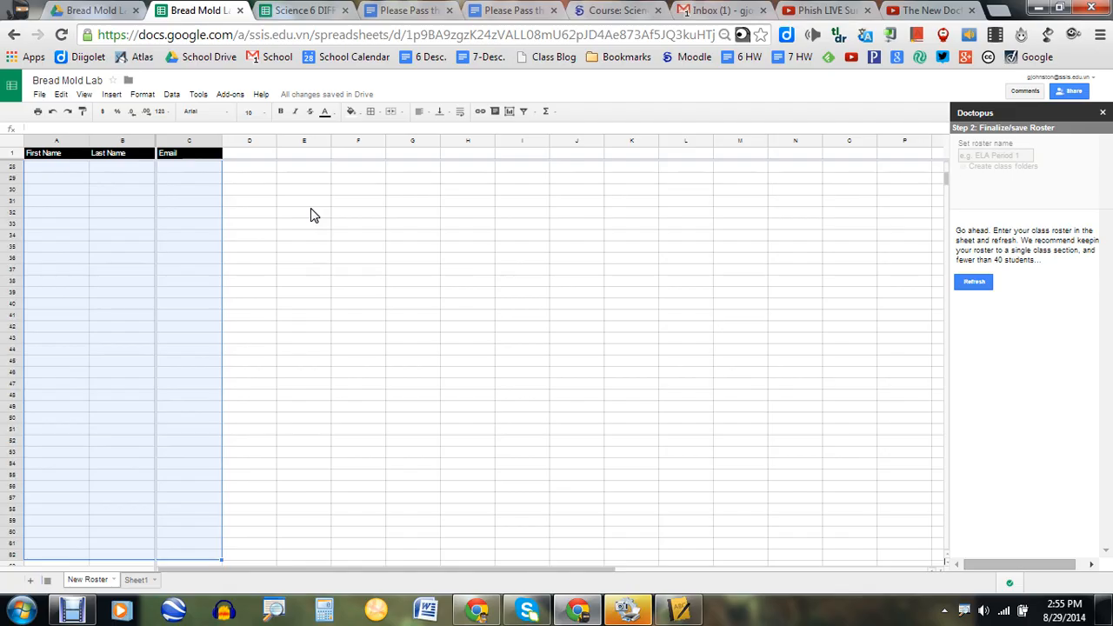
key(ctrl+v)
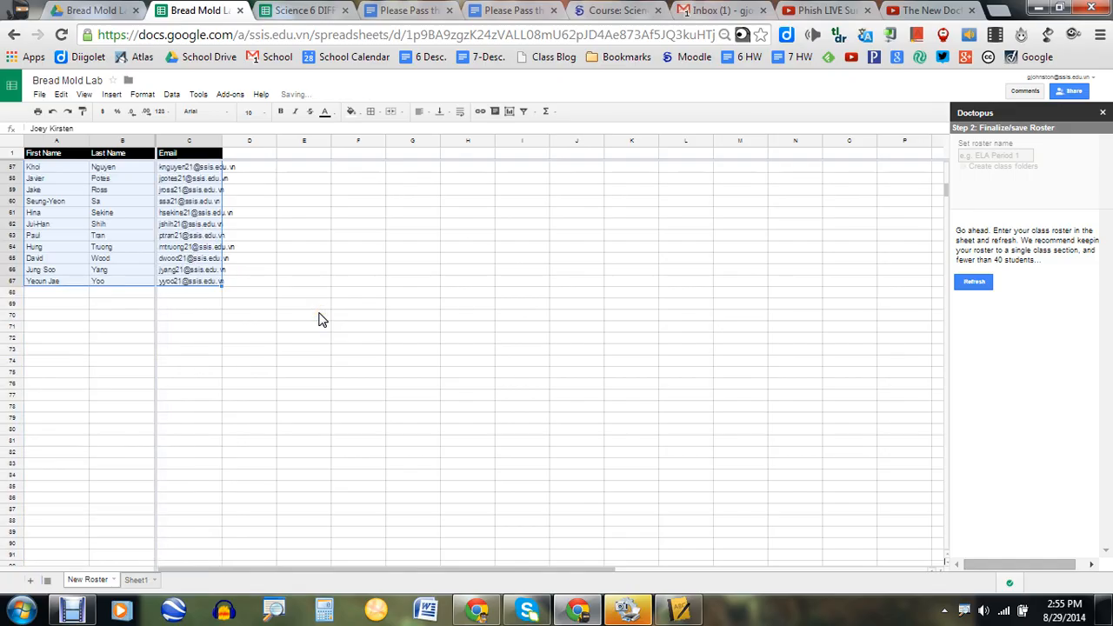
scroll(319, 320, up, 8)
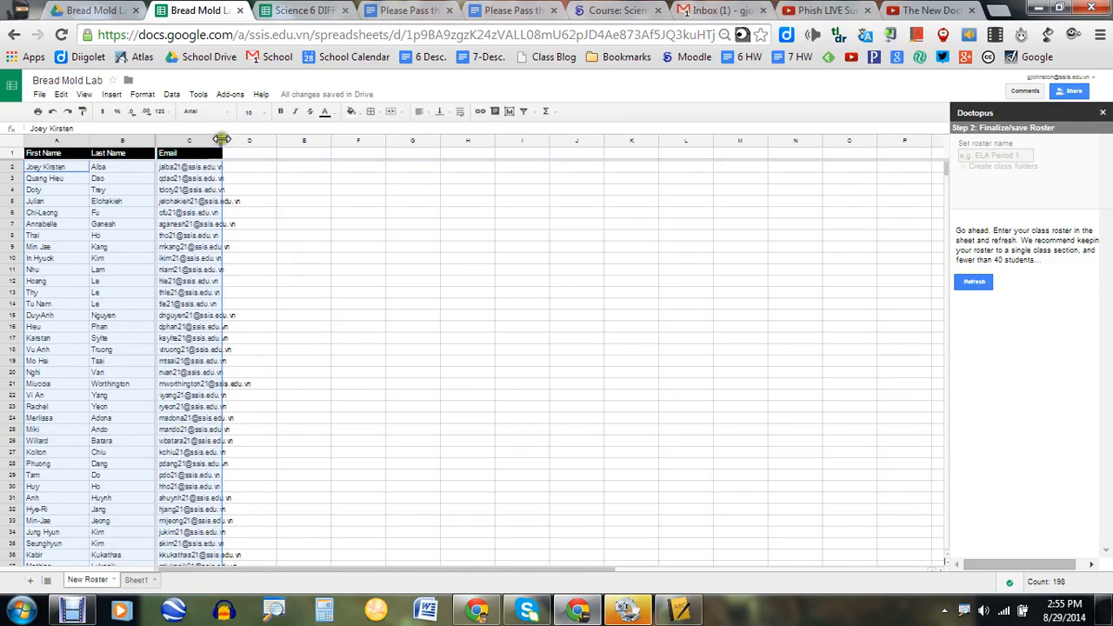
drag(224, 142, 248, 142)
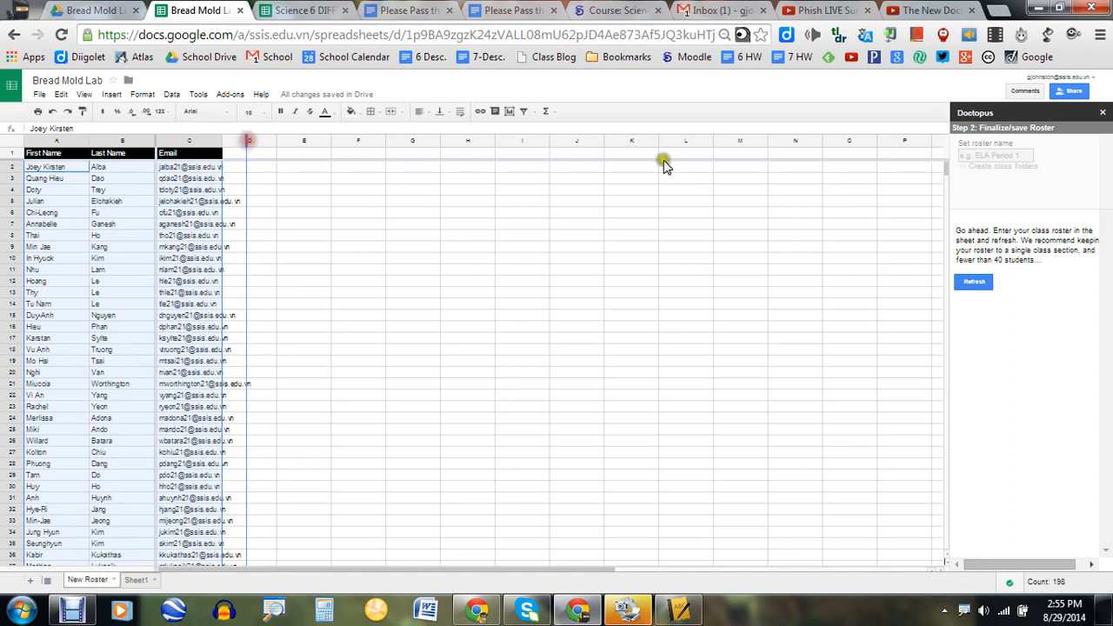
Refresh the Doctopus roster, name it "Grade 6 Differentiated", and save it to continue.
click(991, 157)
click(977, 282)
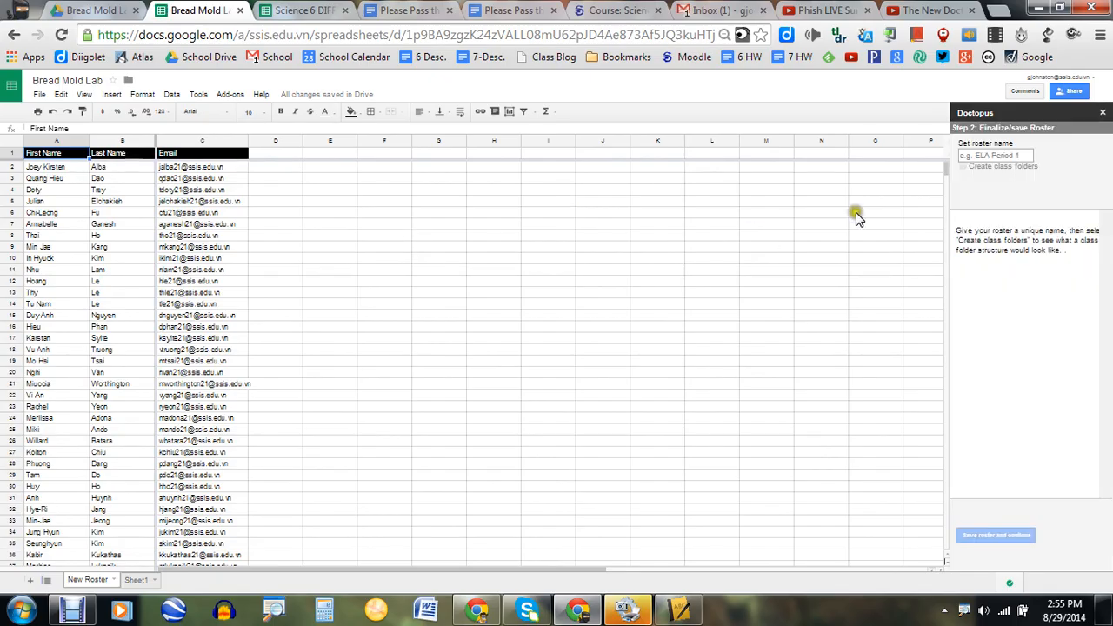
click(1006, 156)
text(Grade 6)
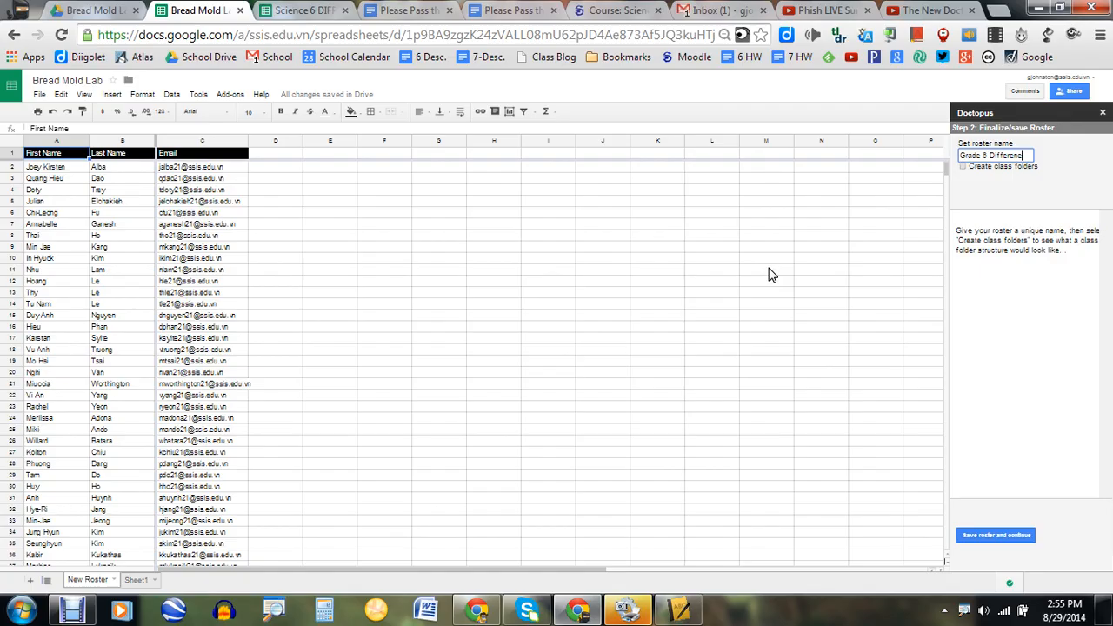
text(Differenetiated)
key(BackSpace)
key(BackSpace)
key(BackSpace)
key(BackSpace)
key(BackSpace)
key(BackSpace)
text(ted)
click(997, 536)
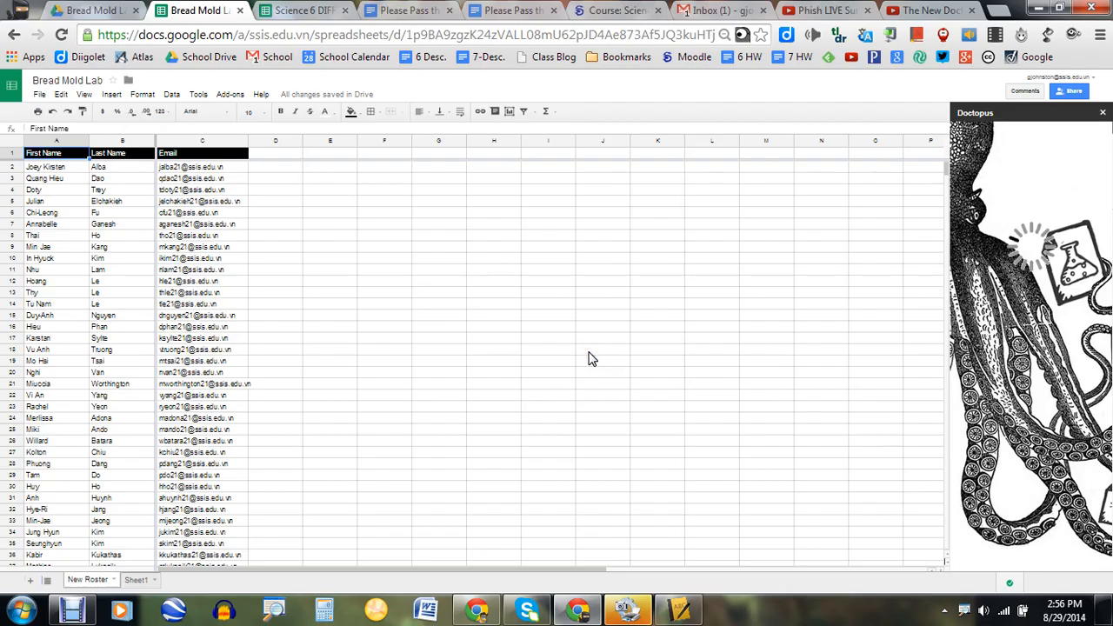
View The New Doctopus & Add-ons Gallery video page on YouTube and return to the Bread Mold Lab spreadsheet.
click(932, 10)
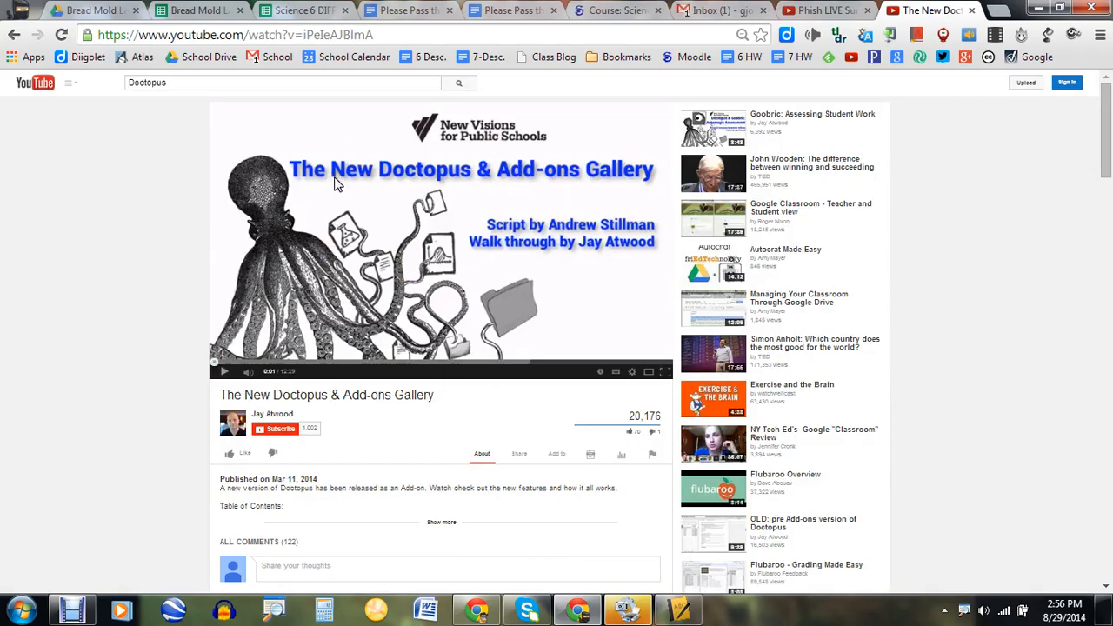
click(199, 12)
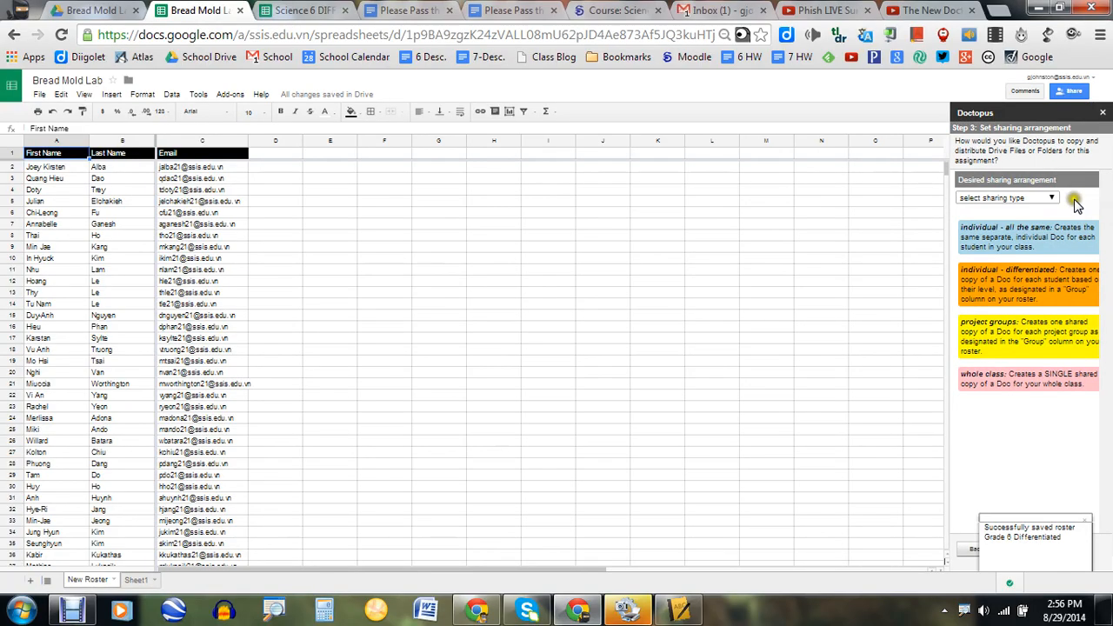
Set the desired sharing arrangement for the assignment to individual - differentiated.
click(1054, 200)
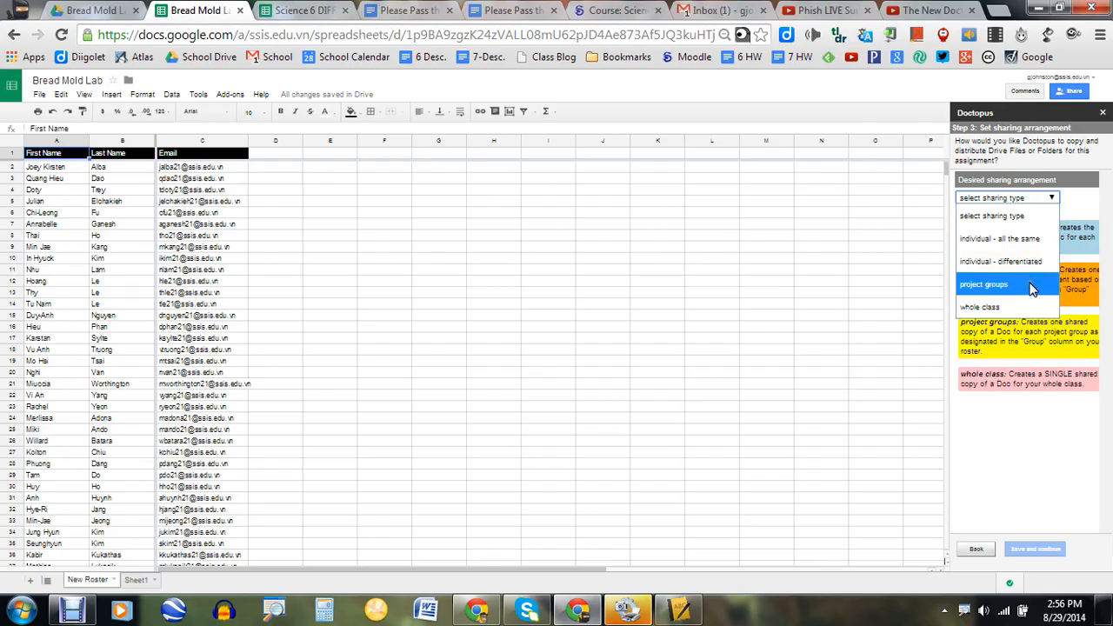
click(1028, 263)
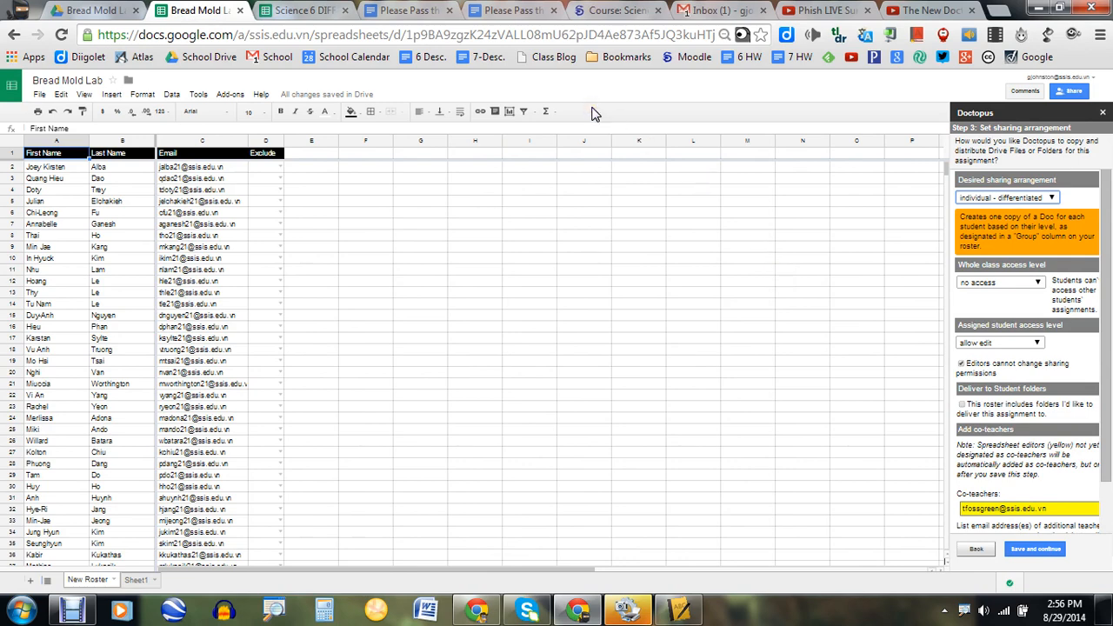
Check the whole class access options and set the whole class access level to no access.
click(608, 171)
click(1024, 283)
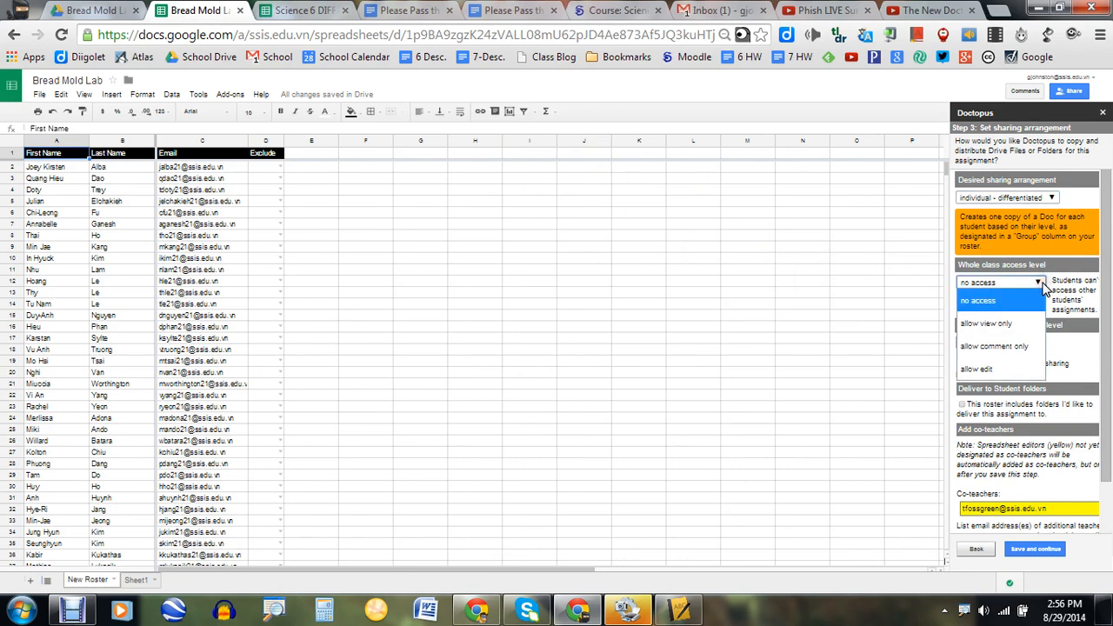
click(1040, 300)
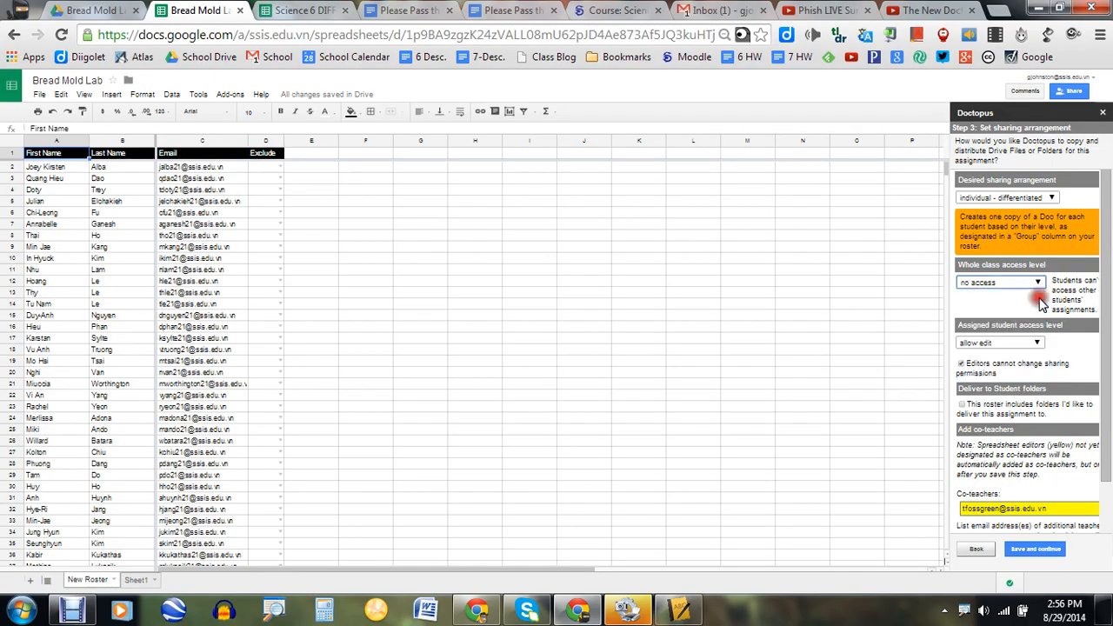
click(1046, 284)
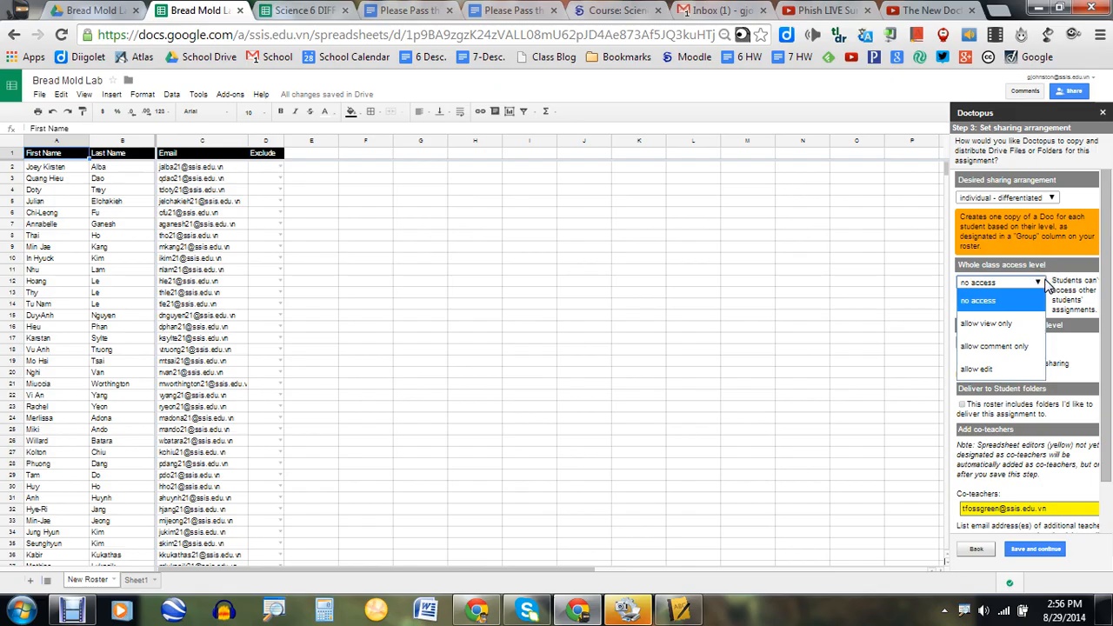
click(1033, 327)
click(1018, 302)
scroll(874, 327, down, 1)
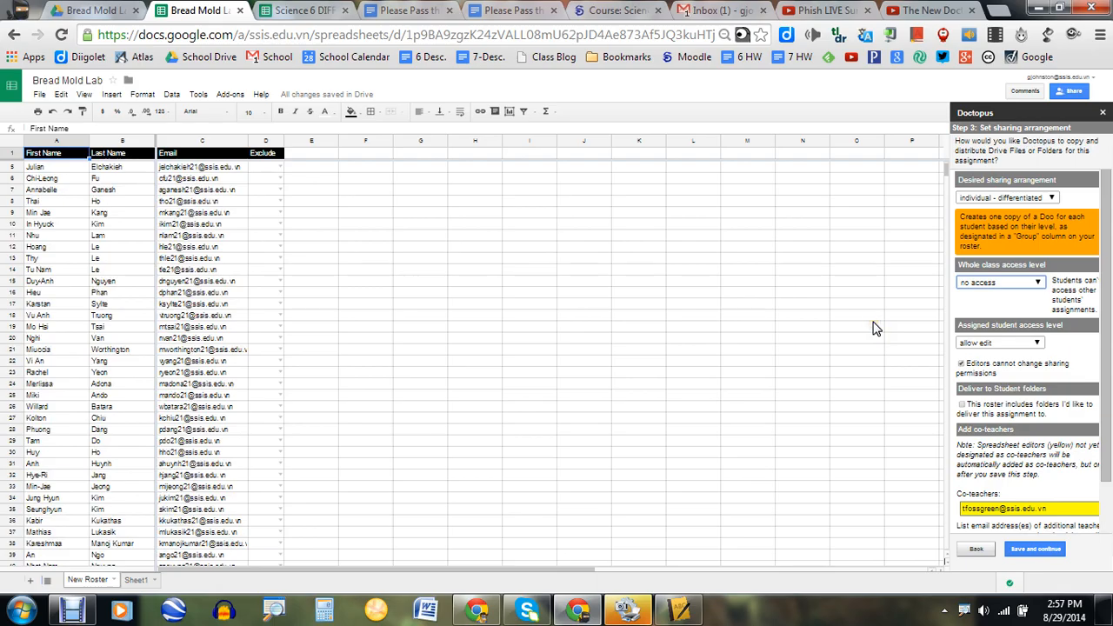
Enable delivery to student folders, keeping editors from changing sharing permissions, and save the sharing arrangement to continue.
scroll(1072, 333, down, 1)
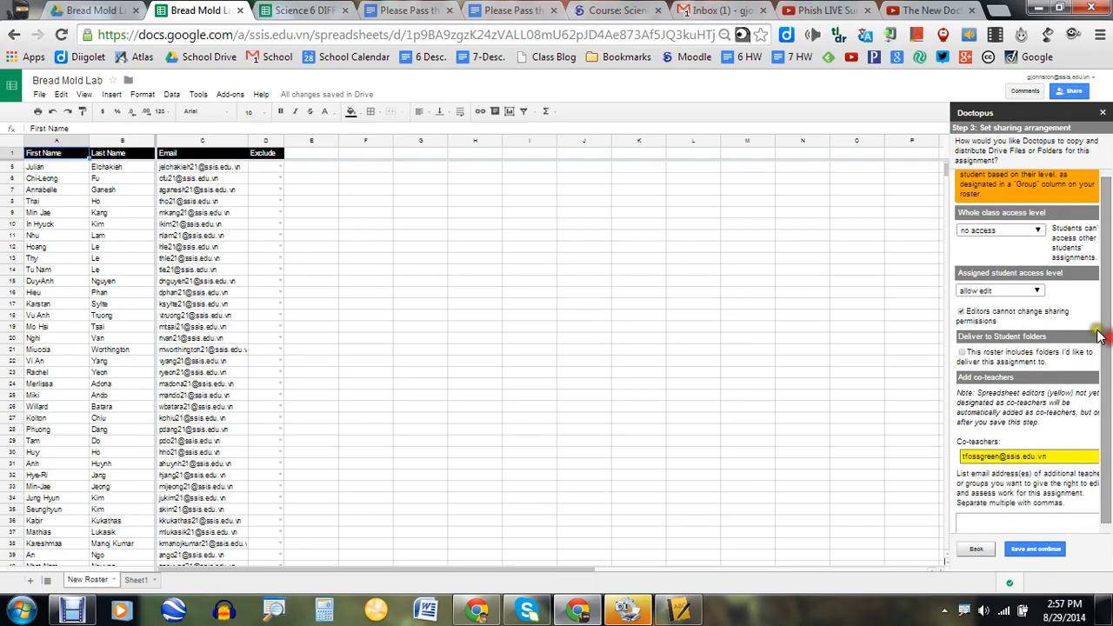
click(961, 311)
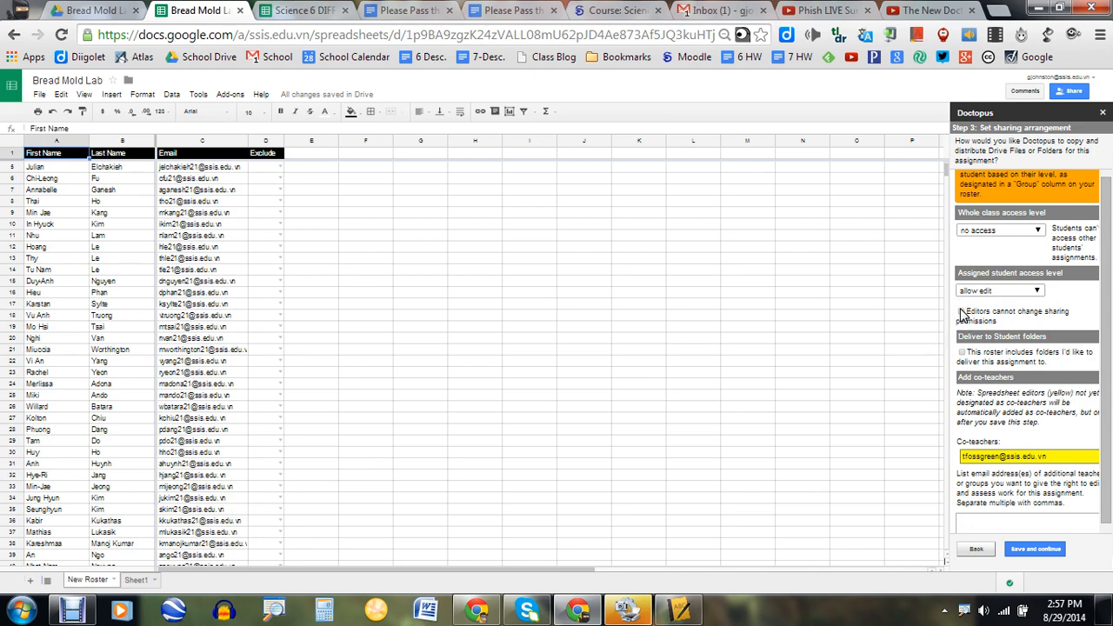
click(961, 311)
drag(1106, 282, 1104, 307)
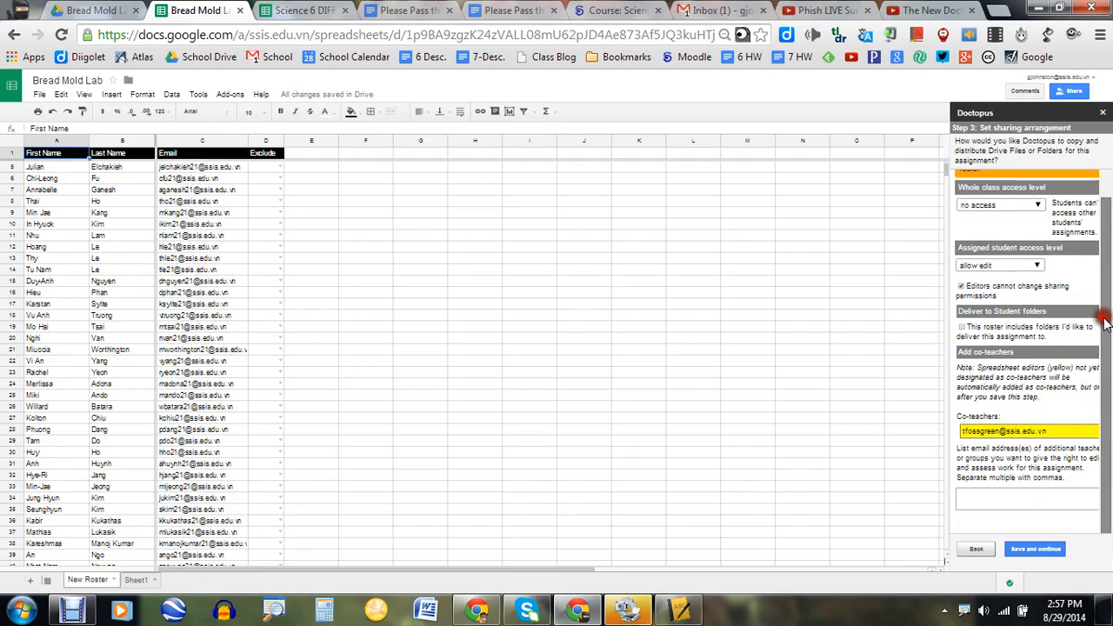
click(963, 327)
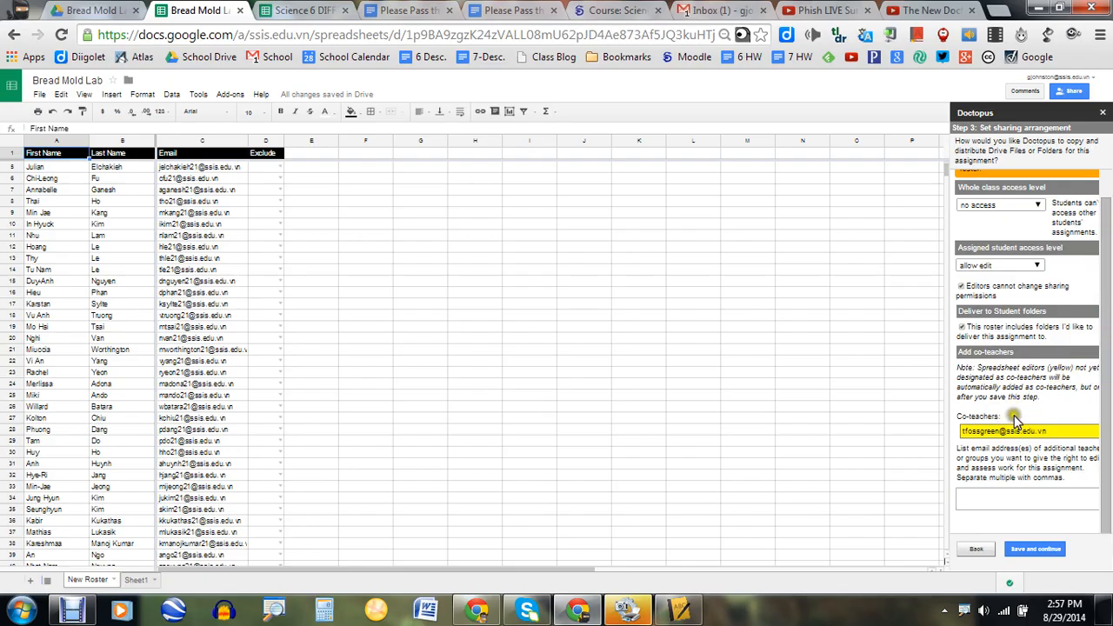
click(991, 430)
click(1032, 550)
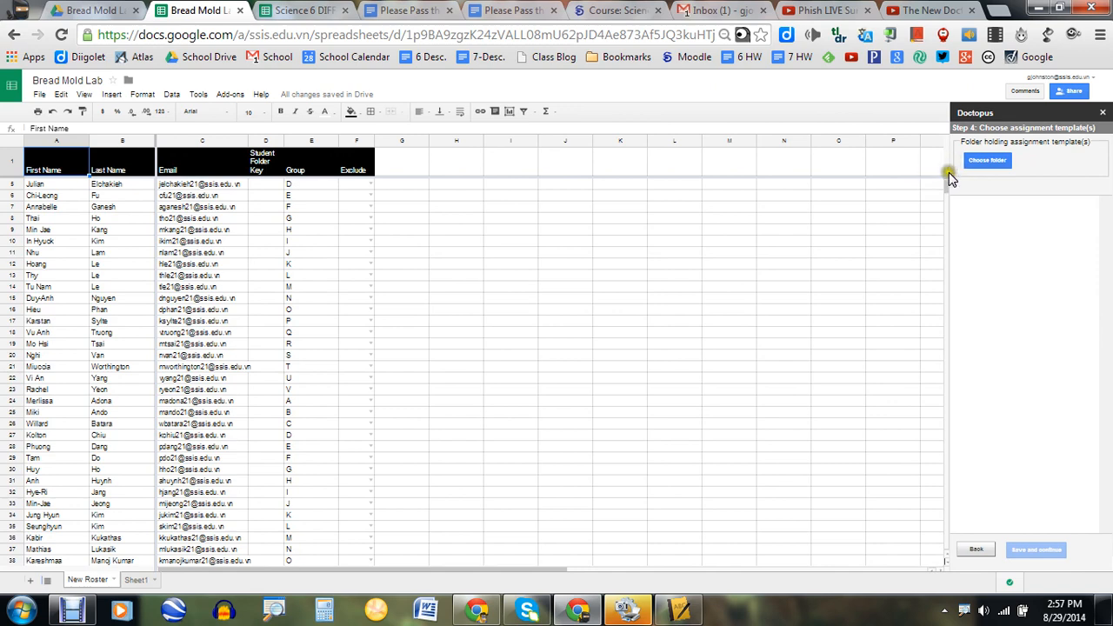
Choose the Bread Mold Lab folder as the folder holding the assignment templates.
click(986, 163)
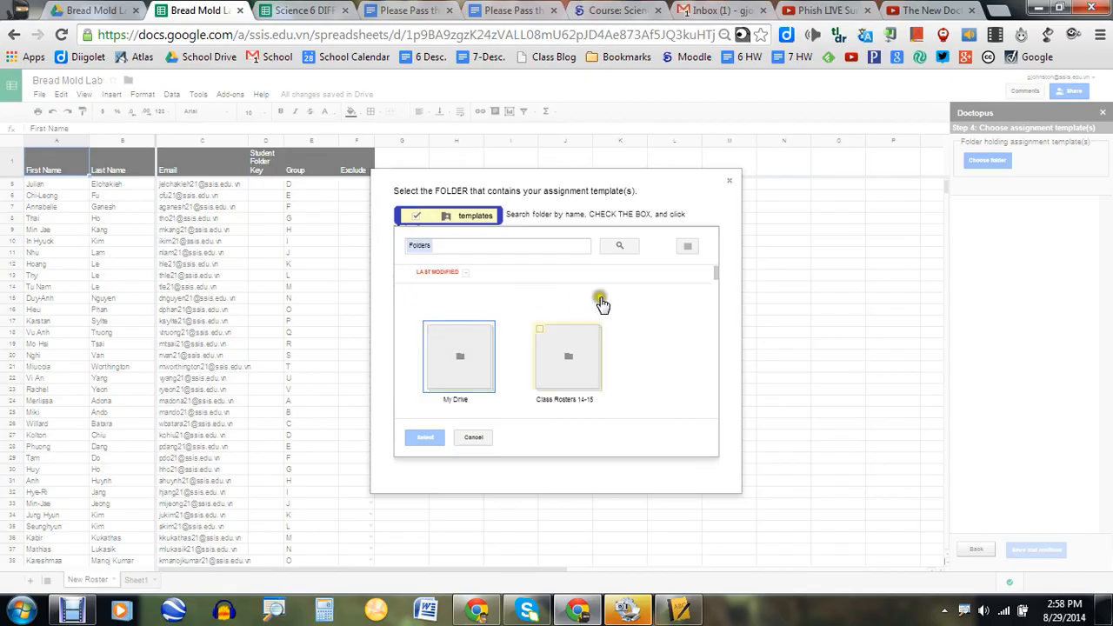
click(532, 250)
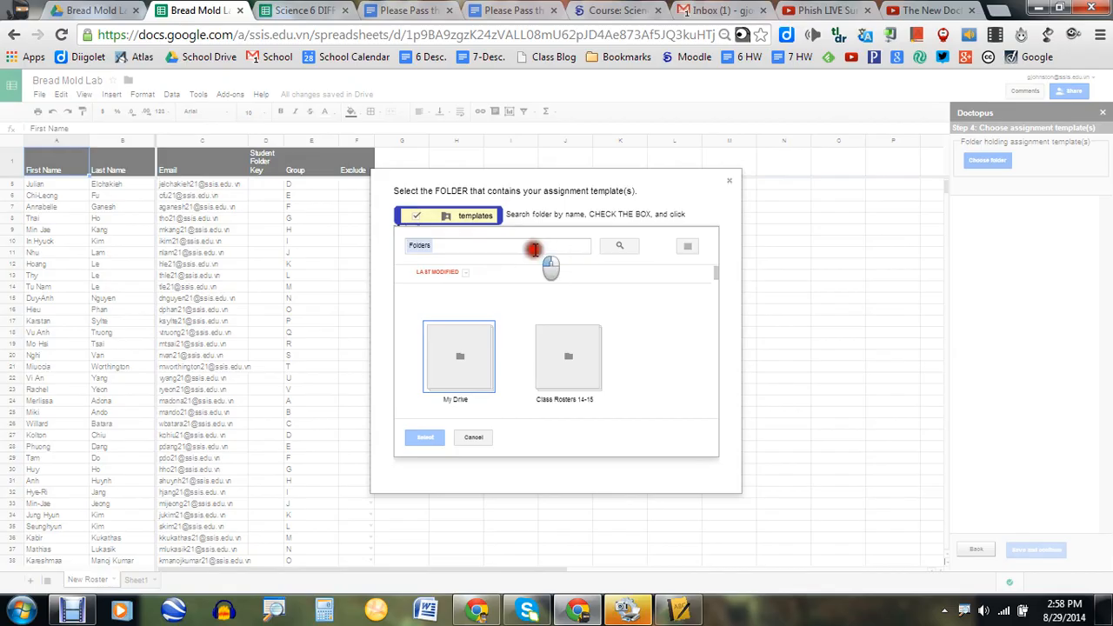
drag(717, 278, 717, 282)
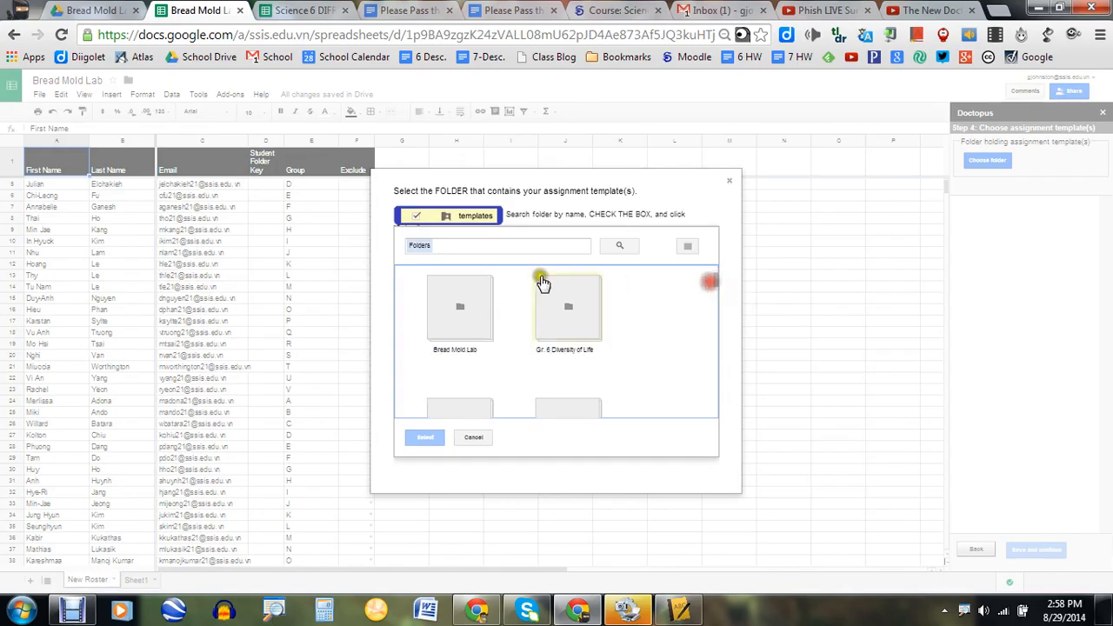
click(434, 286)
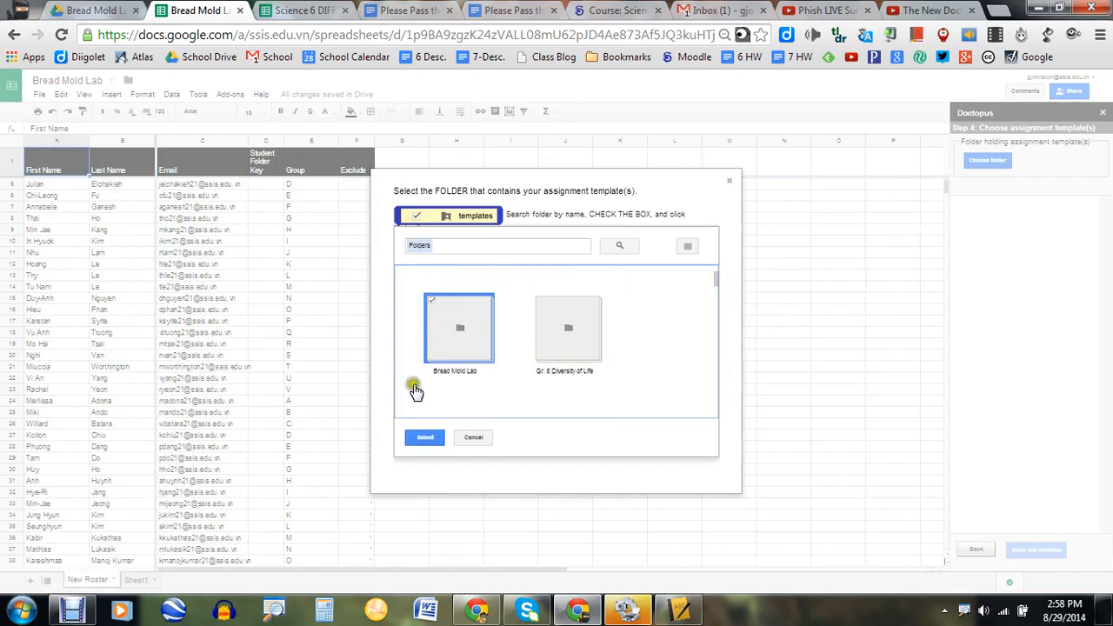
click(423, 438)
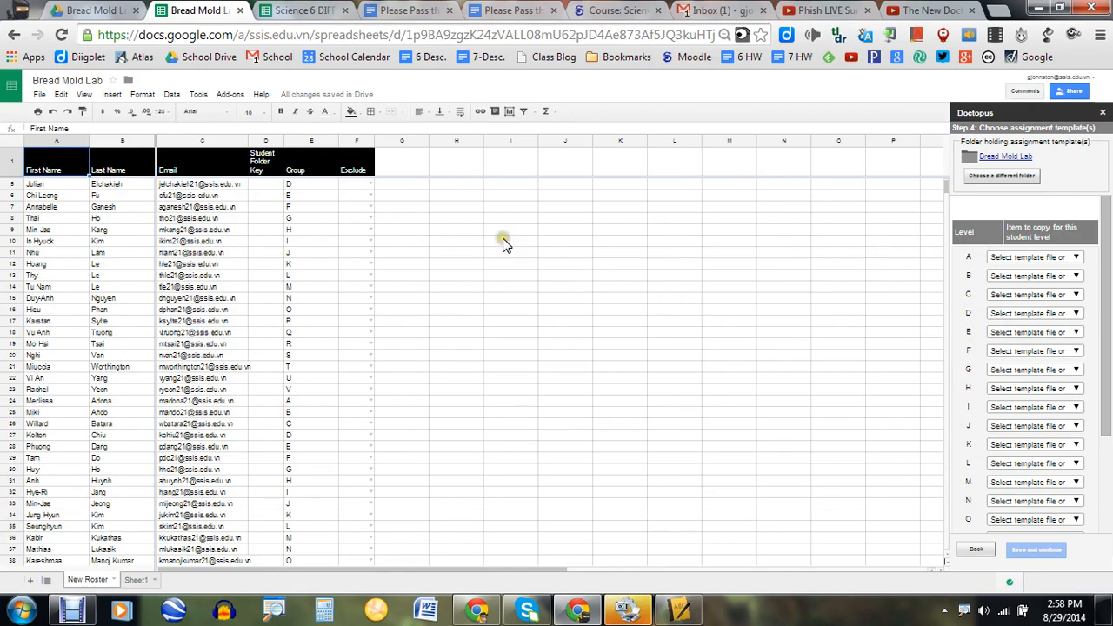
Clear the prefilled group letters from E2:E67 in the New Roster sheet.
scroll(504, 245, up, 1)
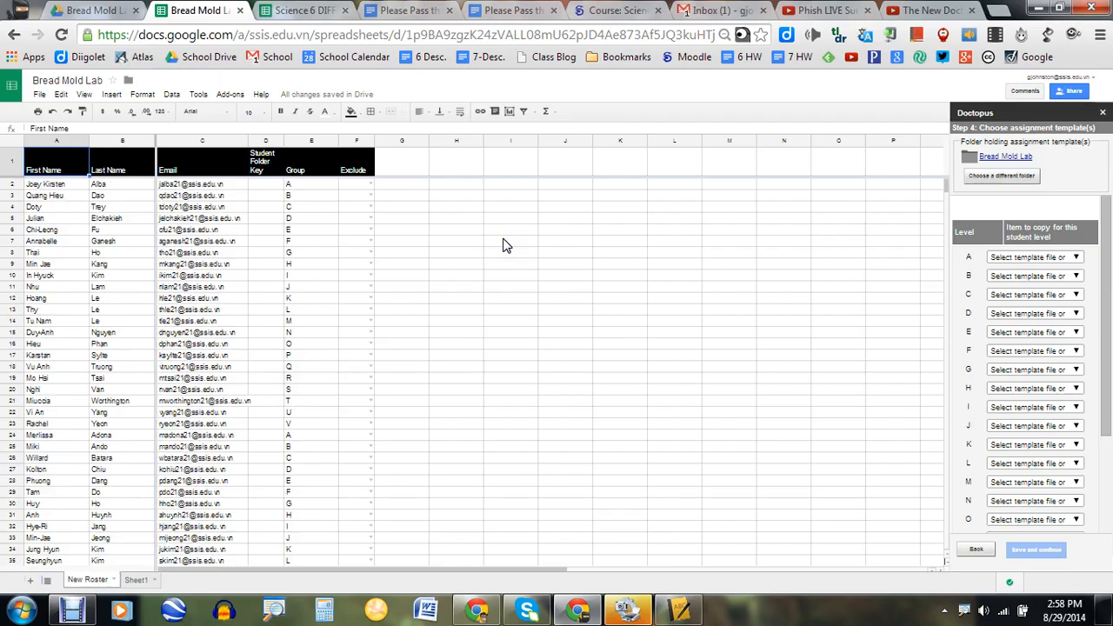
click(322, 185)
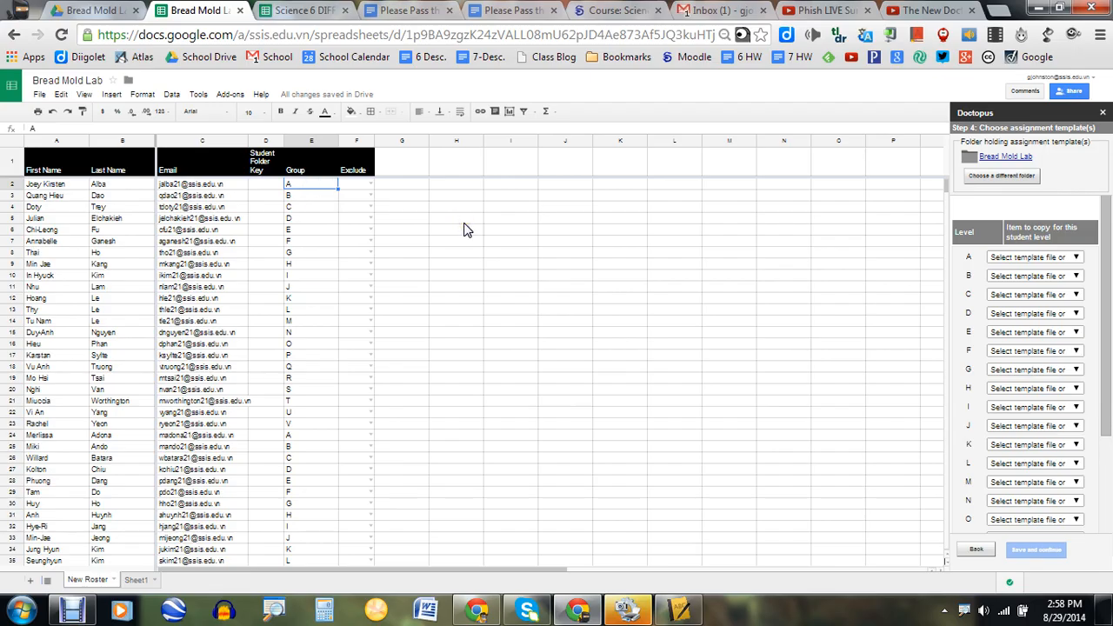
key(shift+Down)
key(shift+Down)
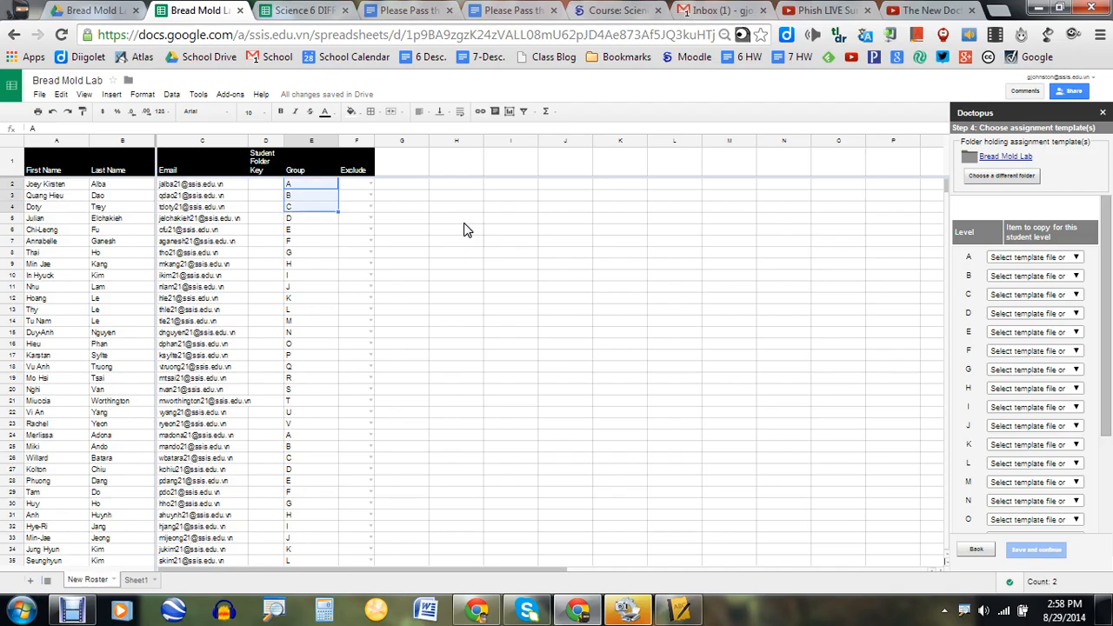
key(shift+Down)
key(shift+Down)
key(shift+Down)
key(shift+Down)
key(shift+Down)
key(shift+Down)
key(shift+Down)
key(shift+Down)
key(shift+Down)
key(shift+Down)
key(shift+Down)
key(shift+Down)
key(shift+Down)
key(shift+Down)
key(shift+Down)
key(shift+Down)
key(shift+Down)
key(shift+Down)
key(shift+Down)
key(shift+Down)
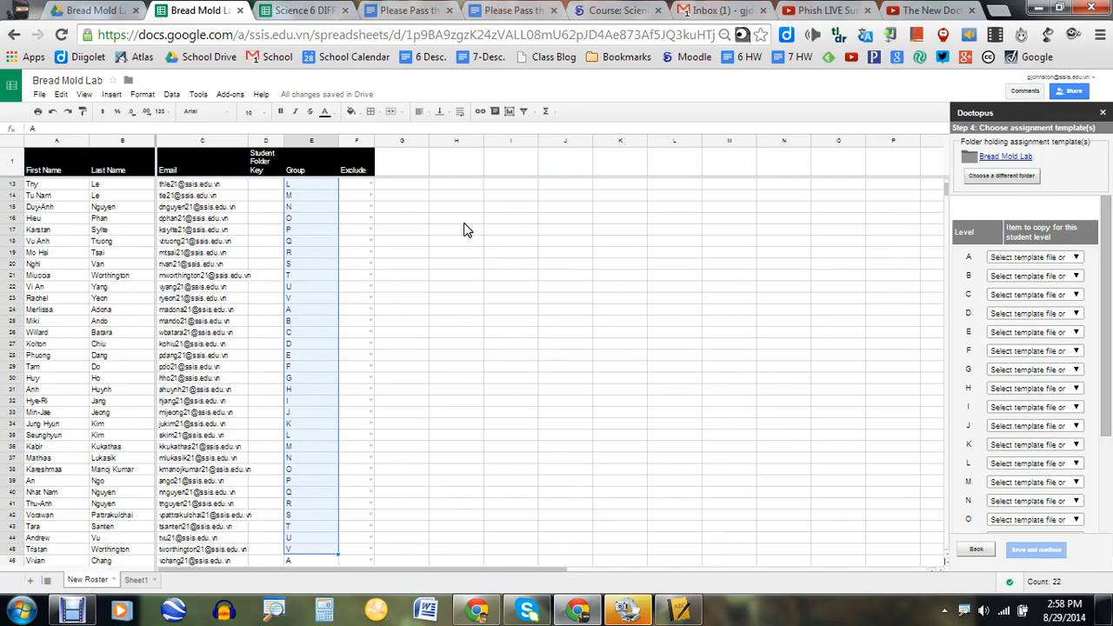
key(shift+Down)
key(shift+Down)
key(shift+Down)
key(shift+Down)
key(shift+Down)
key(shift+Down)
key(shift+Down)
key(shift+Down)
key(shift+Down)
key(shift+Down)
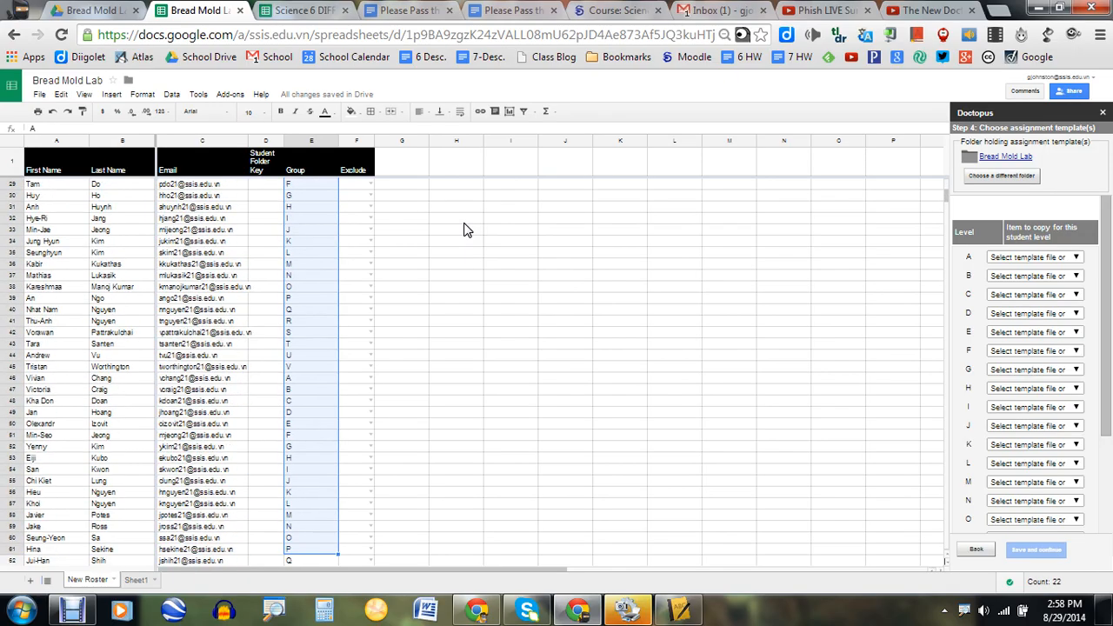
key(shift+Down)
key(shift+Up)
key(shift+Up)
key(shift+Up)
key(shift+Up)
key(shift+Up)
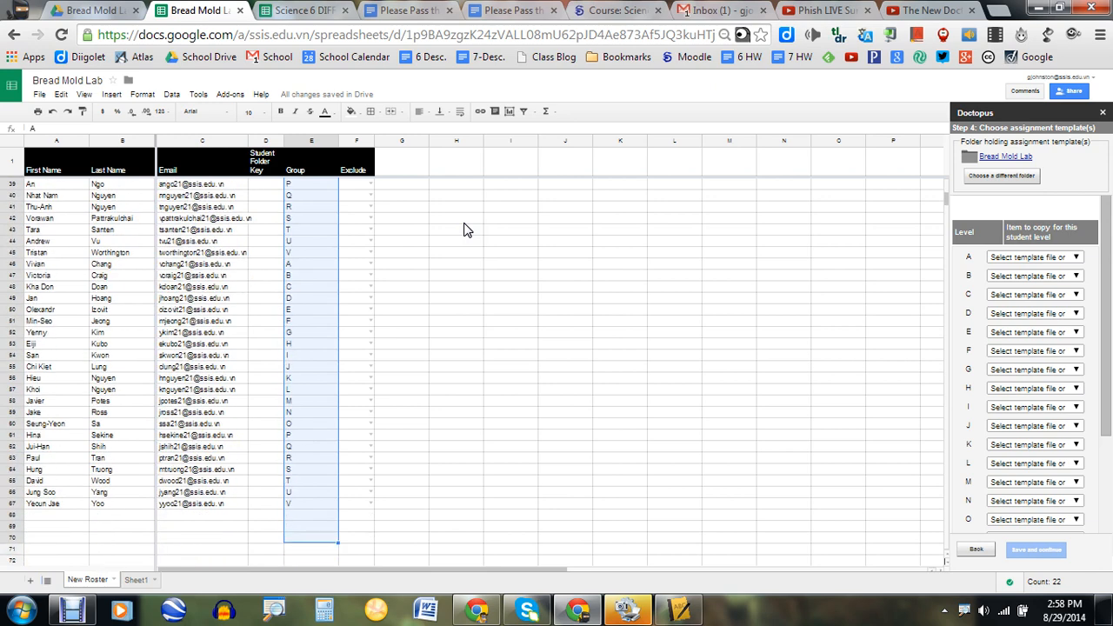
key(shift+Down)
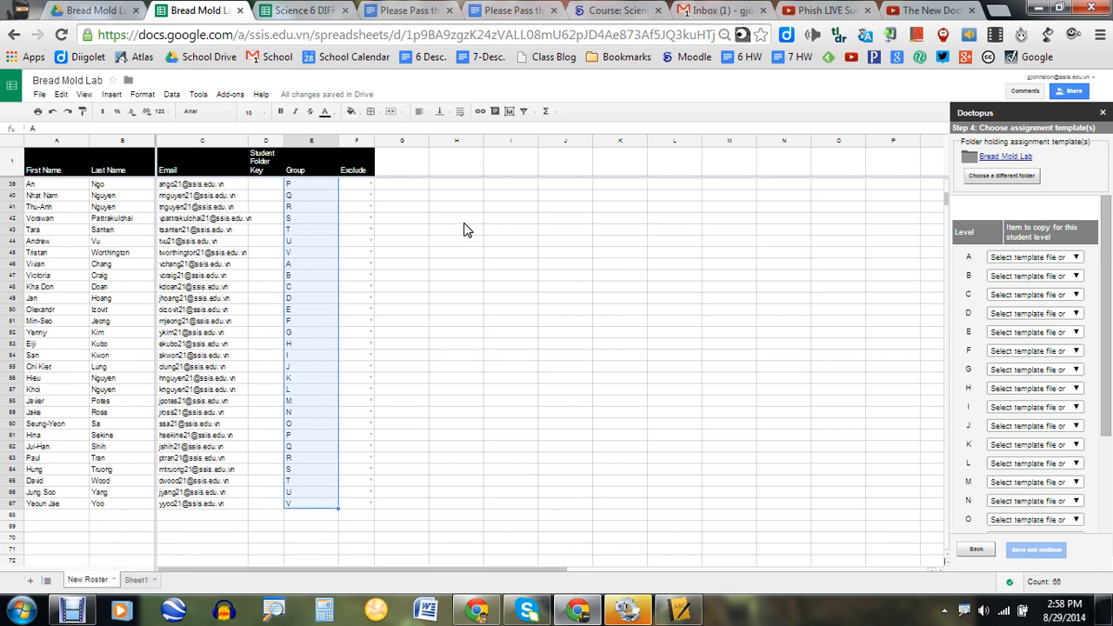
key(Delete)
Copy the students' level values in D2:D67 of the Science 6 DIFFERENTIATED (14-15) spreadsheet.
scroll(513, 228, up, 5)
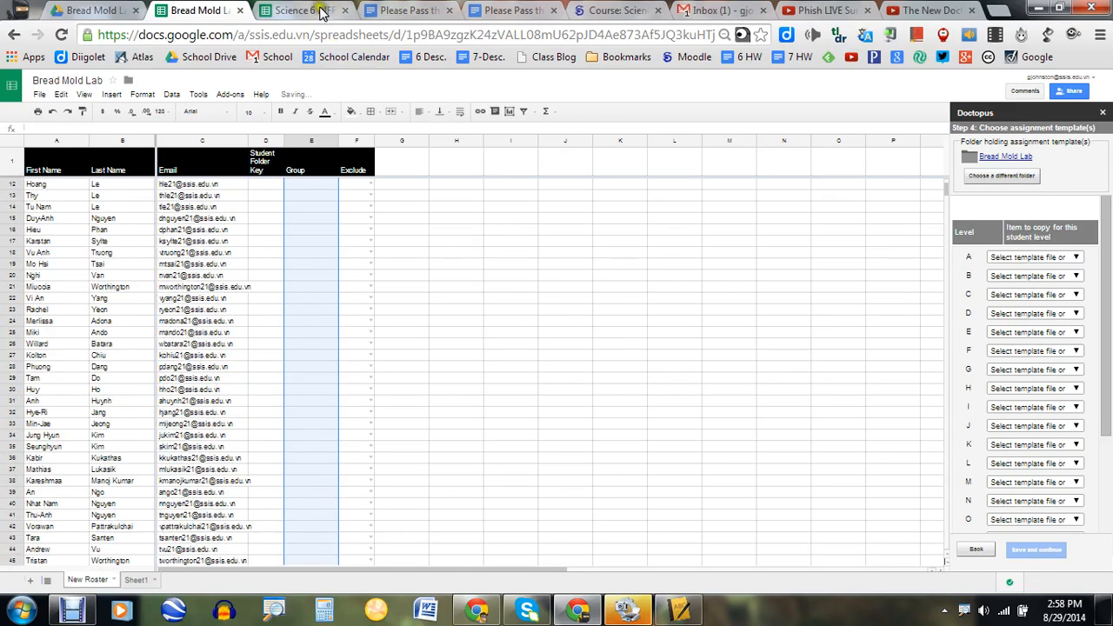
click(304, 10)
scroll(311, 168, up, 5)
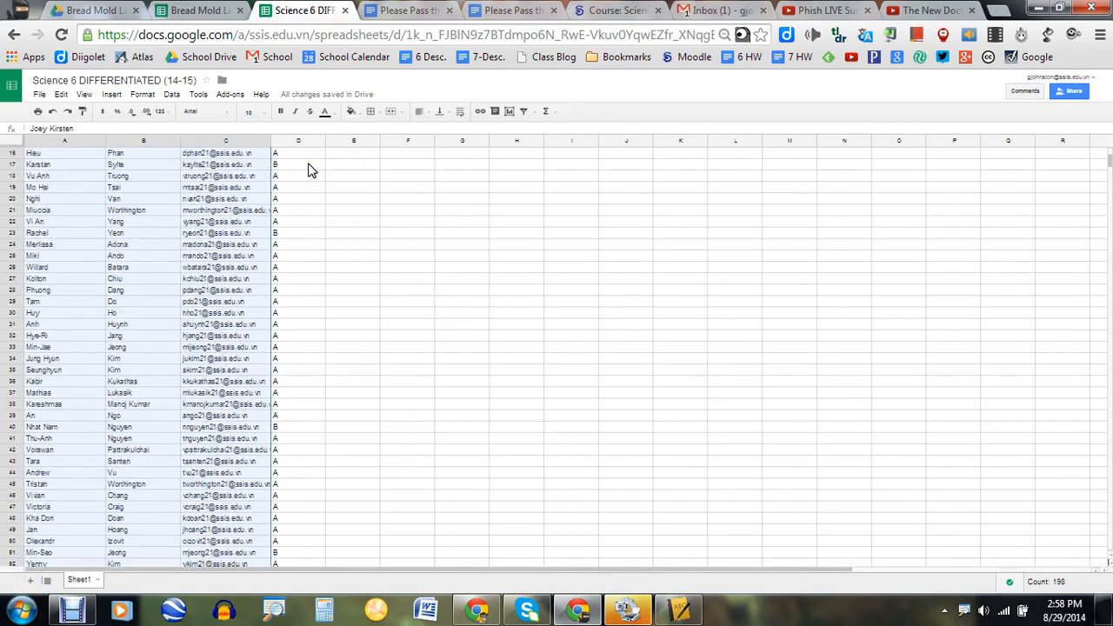
click(309, 165)
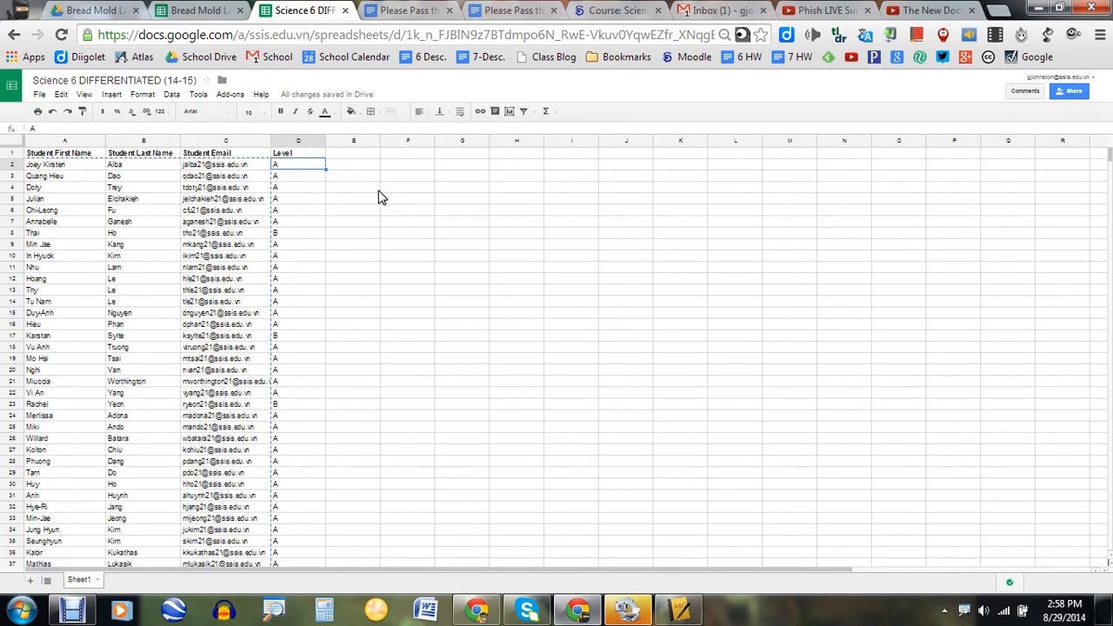
key(shift+Down)
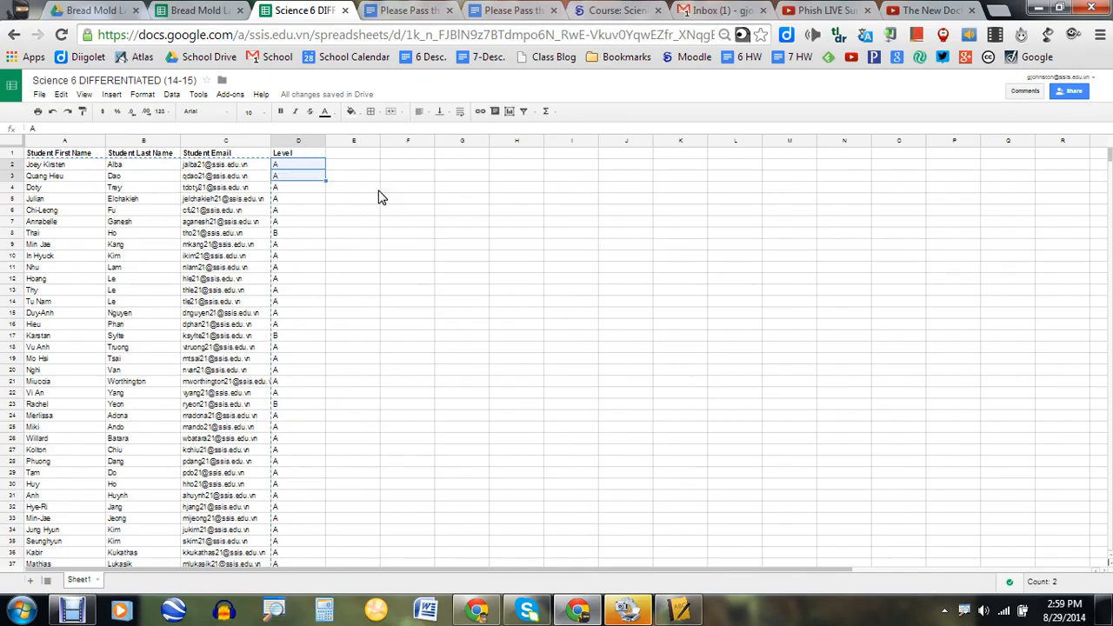
key(shift+Down)
key(shift+Down)
key(shift+Down)
key(shift+Down)
key(shift+Down)
key(shift+Down)
key(shift+Down)
key(shift+Down)
key(shift+Down)
key(shift+Down)
key(shift+Down)
key(shift+Down)
key(shift+Down)
key(shift+Down)
key(shift+Down)
key(shift+Down)
key(shift+Down)
key(shift+Down)
key(shift+Down)
key(shift+Down)
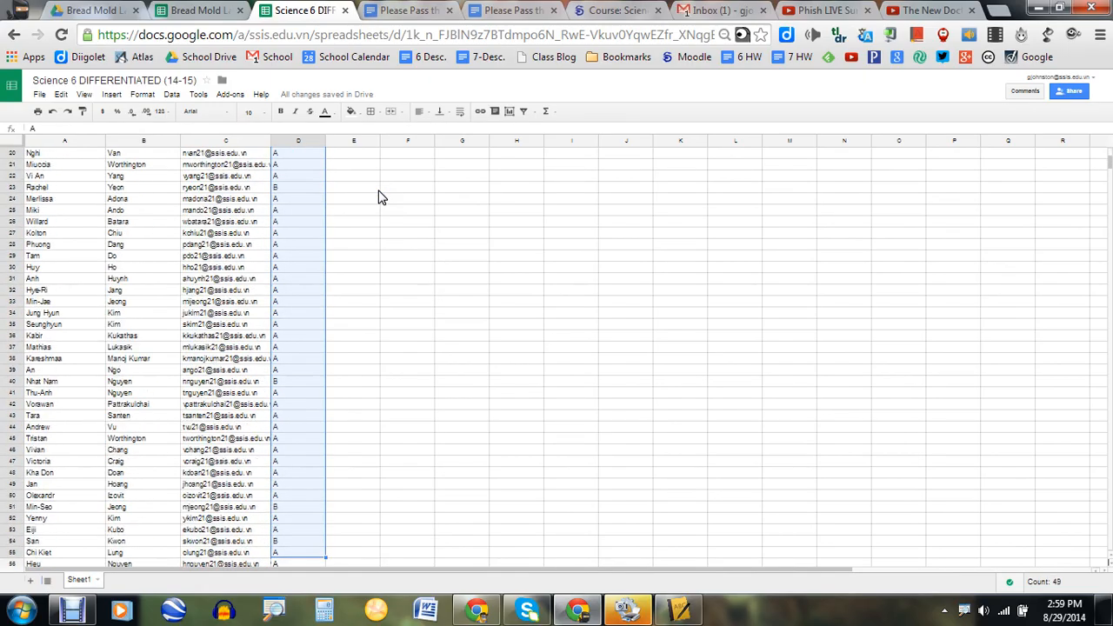
key(shift+Down)
key(shift+Down)
key(shift+Down)
key(shift+Down)
key(shift+Down)
key(shift+Down)
key(shift+Down)
key(shift+Down)
key(shift+Down)
key(shift+Down)
key(shift+Down)
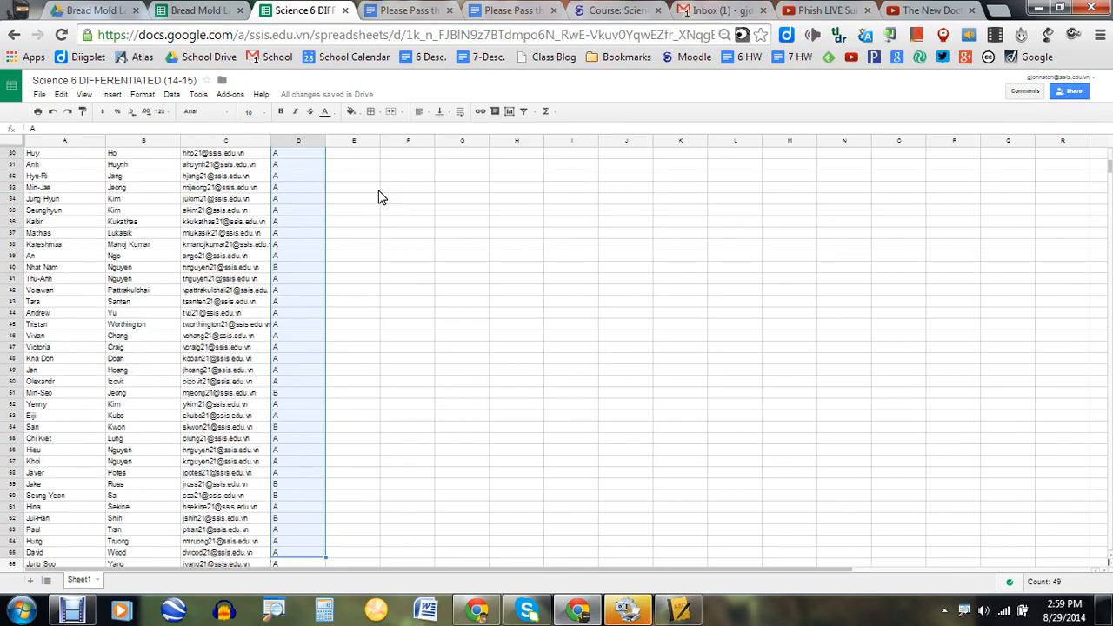
key(shift+Down)
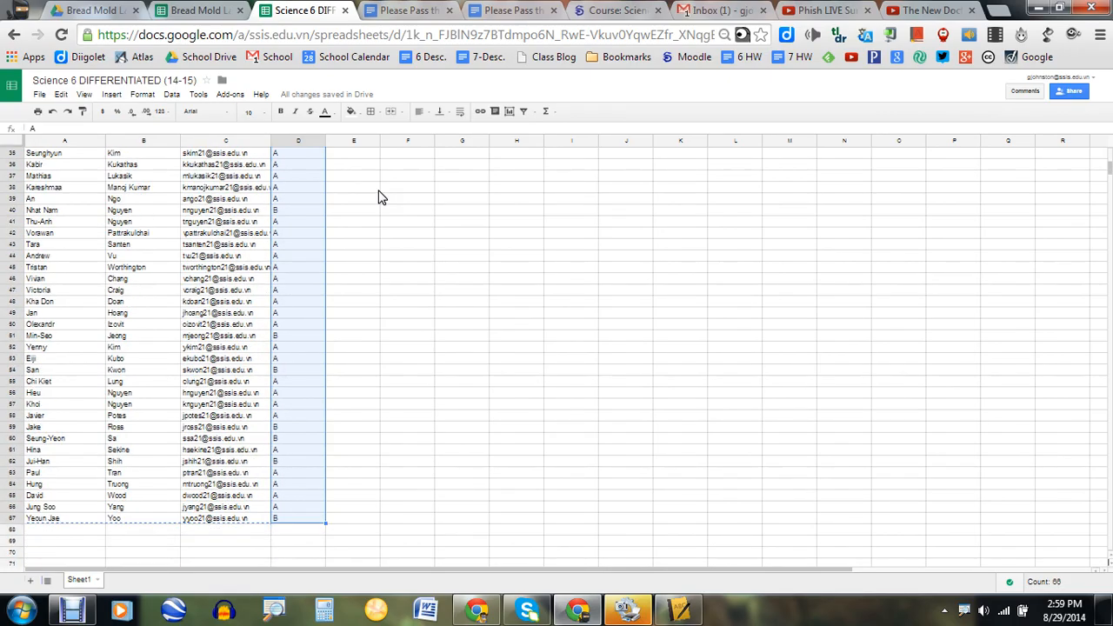
Paste the copied student level values into E2:E67 of the Group column in the Bread Mold Lab spreadsheet's New Roster sheet.
click(194, 13)
scroll(408, 191, up, 5)
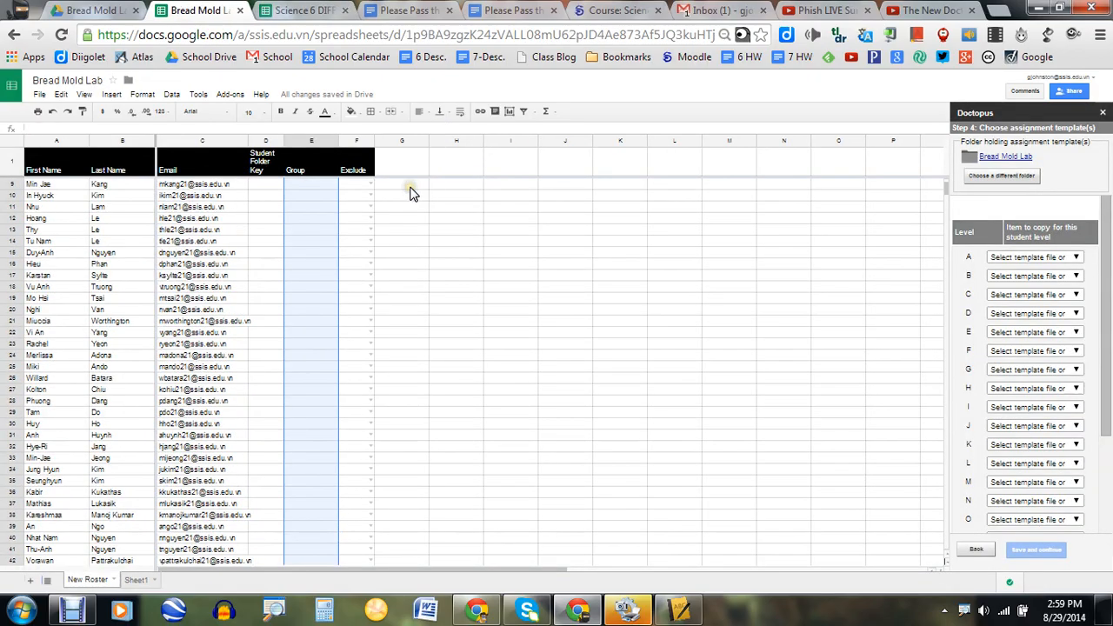
click(314, 183)
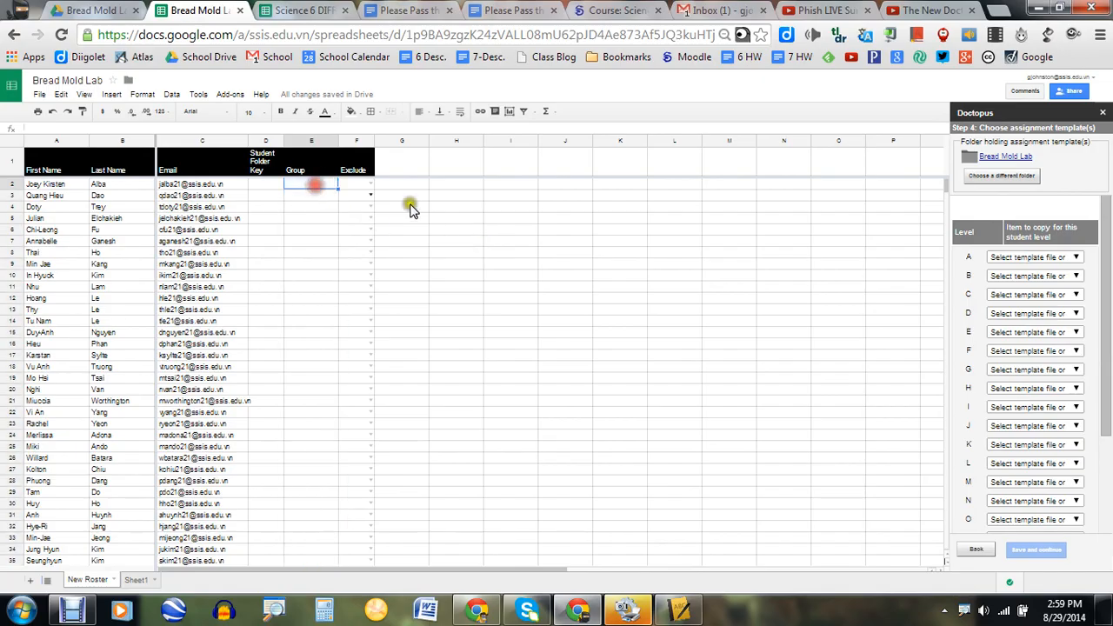
key(shift+Down)
key(shift+Down)
key(shift+Down)
key(shift+Down)
key(shift+Down)
key(shift+Down)
key(shift+Down)
key(shift+Down)
key(shift+Down)
key(shift+Down)
key(shift+Down)
key(shift+Down)
key(shift+Down)
key(shift+Down)
key(shift+Down)
key(shift+Down)
key(shift+Down)
key(shift+Down)
key(shift+Down)
key(shift+Down)
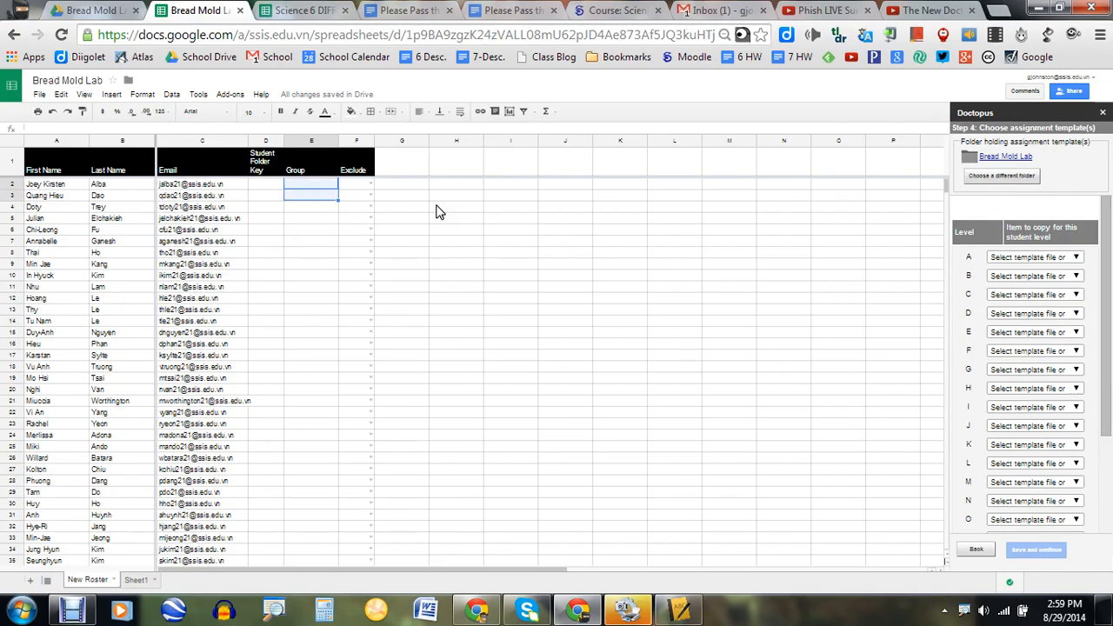
key(shift+Down)
key(shift+Down)
key(shift+Down)
key(shift+Down)
key(shift+Down)
key(shift+Down)
key(shift+Down)
key(shift+Down)
key(shift+Down)
key(shift+Down)
key(shift+Down)
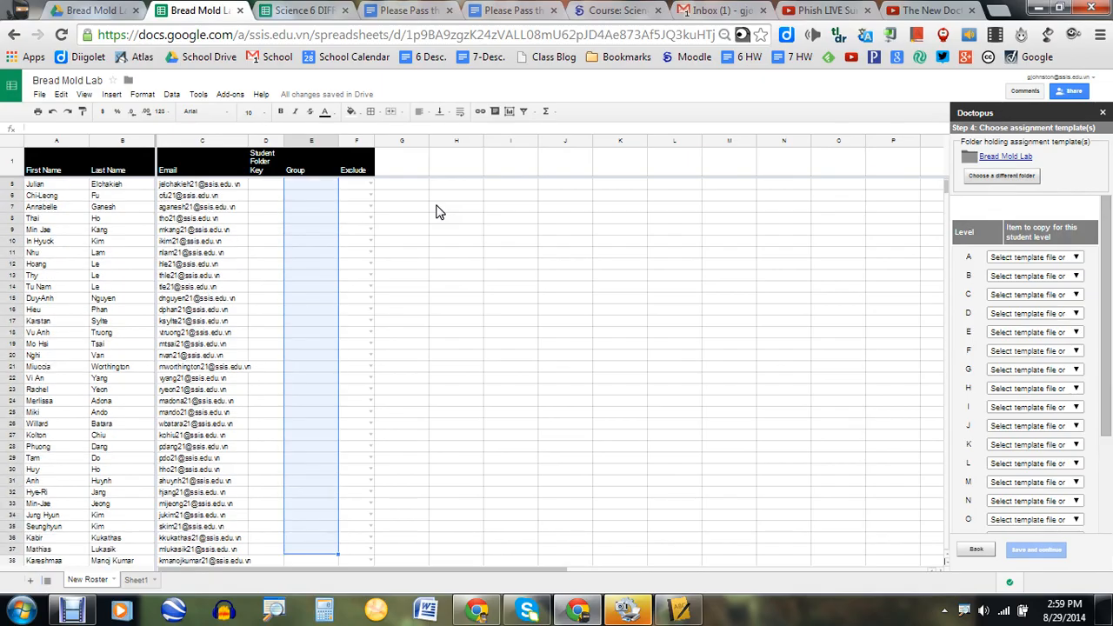
key(shift+Down)
key(shift+Down)
key(shift+Down)
key(shift+Down)
key(shift+Down)
key(shift+Down)
key(shift+Down)
key(shift+Down)
key(shift+Down)
key(shift+Down)
key(shift+Down)
key(shift+Down)
key(shift+Down)
key(shift+Down)
key(shift+Down)
key(shift+Down)
key(shift+Down)
key(shift+Down)
key(shift+Down)
key(shift+Down)
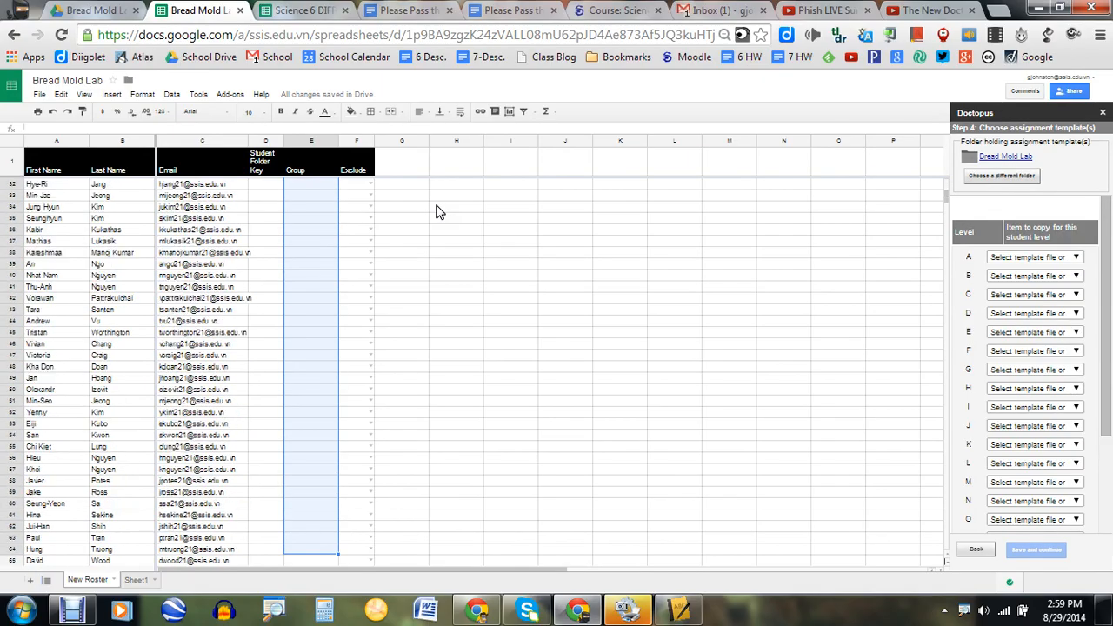
key(shift+Down)
key(shift+Down)
key(shift+Down)
key(shift+Down)
key(shift+Down)
key(shift+Down)
key(shift+Down)
key(shift+Down)
key(shift+Down)
key(shift+Down)
key(shift+Down)
key(shift+Down)
key(shift+Down)
key(shift+Down)
key(shift+Down)
key(shift+Down)
key(shift+Down)
key(shift+Down)
key(shift+Down)
key(shift+Down)
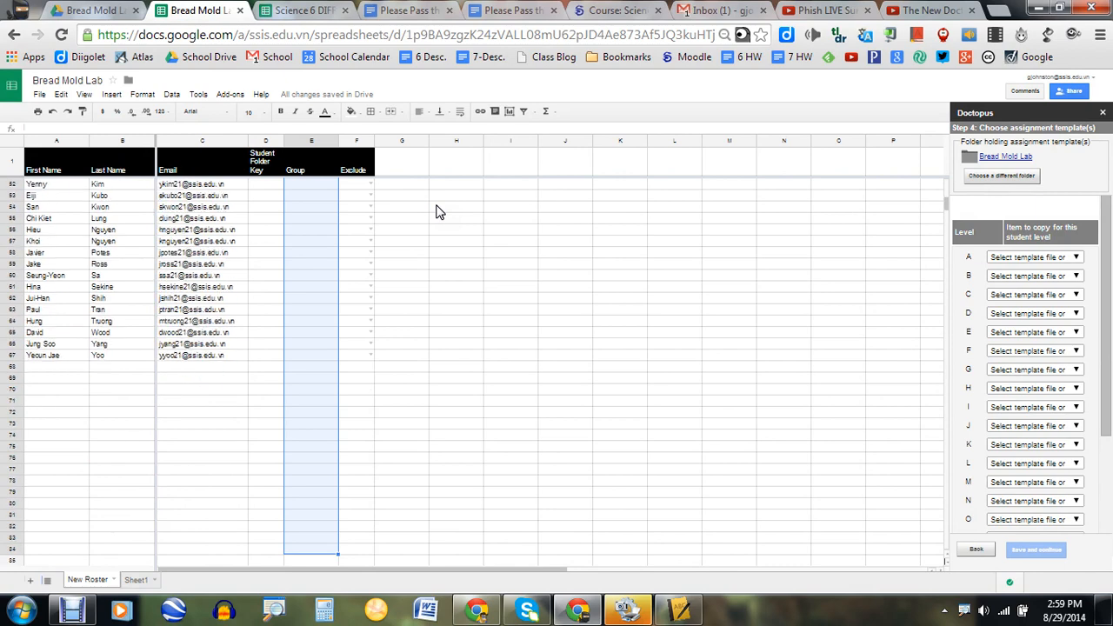
key(shift+Up)
key(shift+Up)
key(shift+Up)
key(shift+Up)
key(shift+Up)
key(shift+Up)
key(shift+Up)
key(shift+Up)
key(shift+Up)
key(shift+Up)
key(shift+Up)
key(shift+Up)
key(shift+Up)
key(shift+Up)
key(shift+Up)
key(shift+Up)
key(shift+Up)
key(shift+Up)
key(shift+Down)
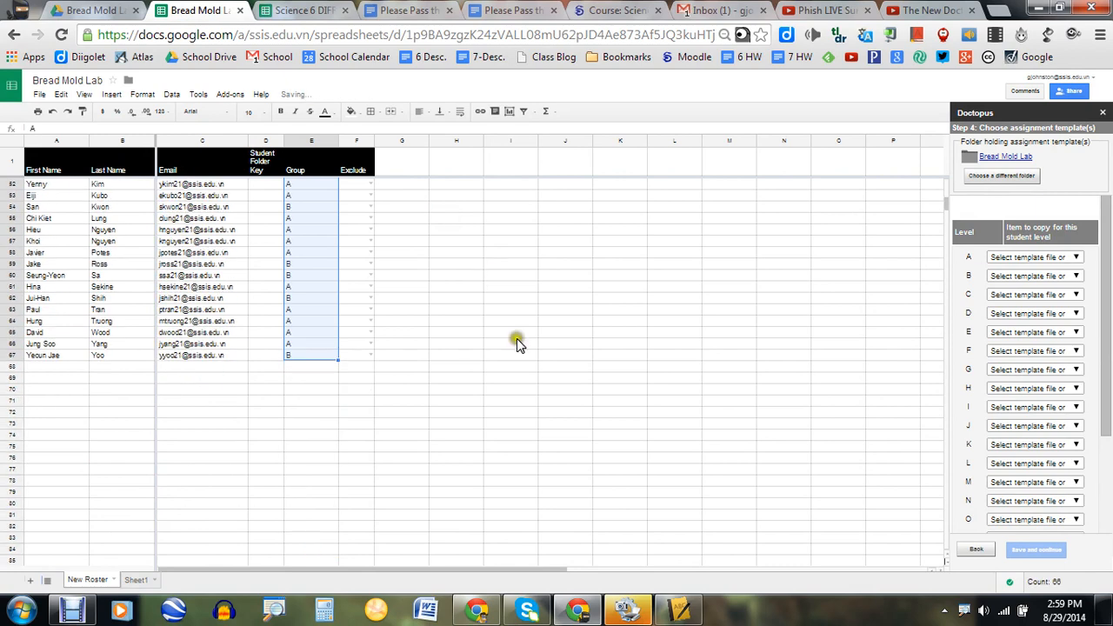
key(ctrl+v)
scroll(620, 466, up, 2)
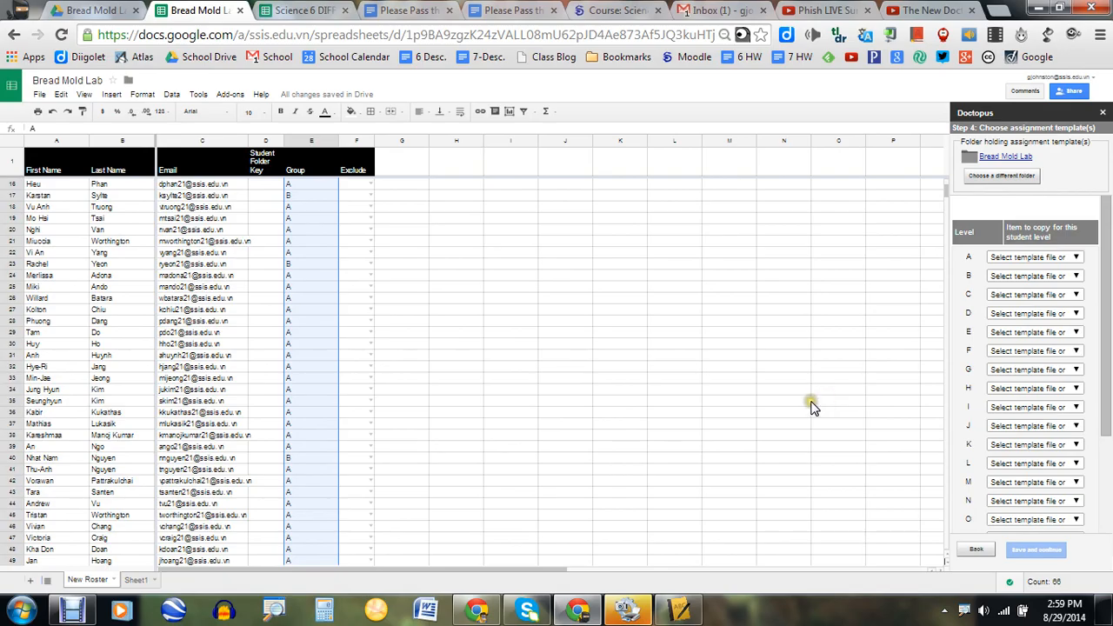
scroll(806, 404, up, 3)
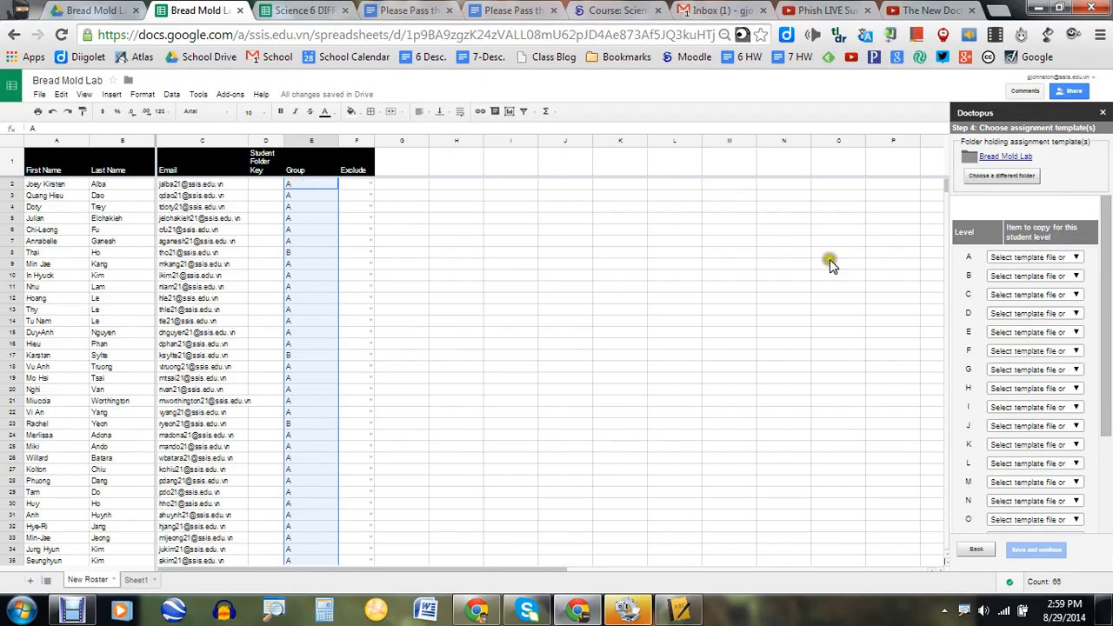
Check the template choices for level A and view the Directed Inquiry and Open Inquiry versions of Please Pass the Bread.
click(1075, 258)
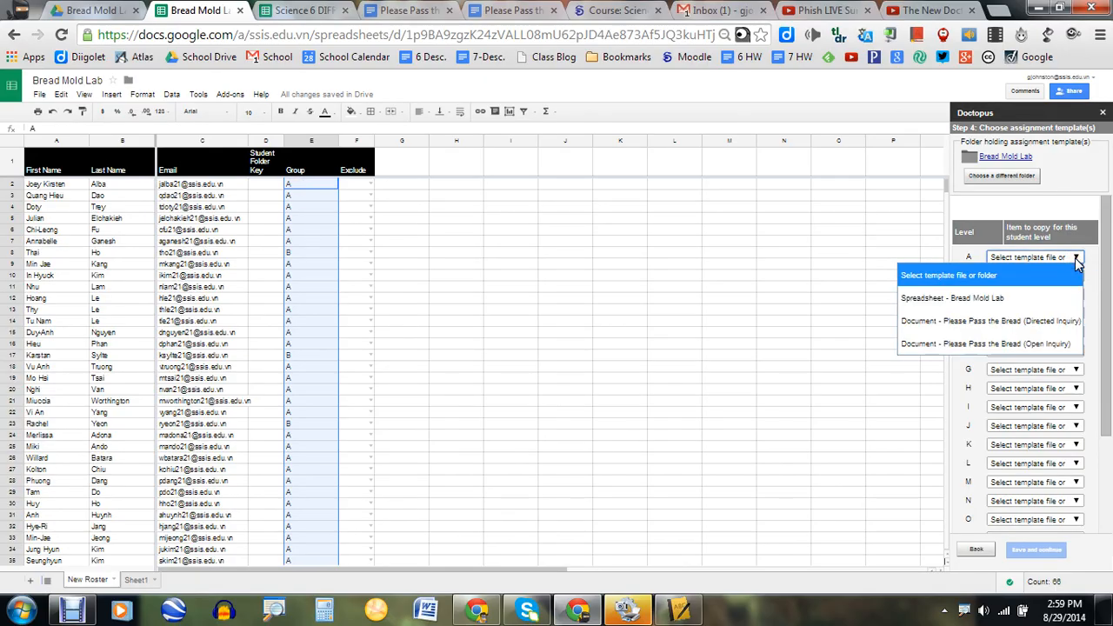
click(854, 273)
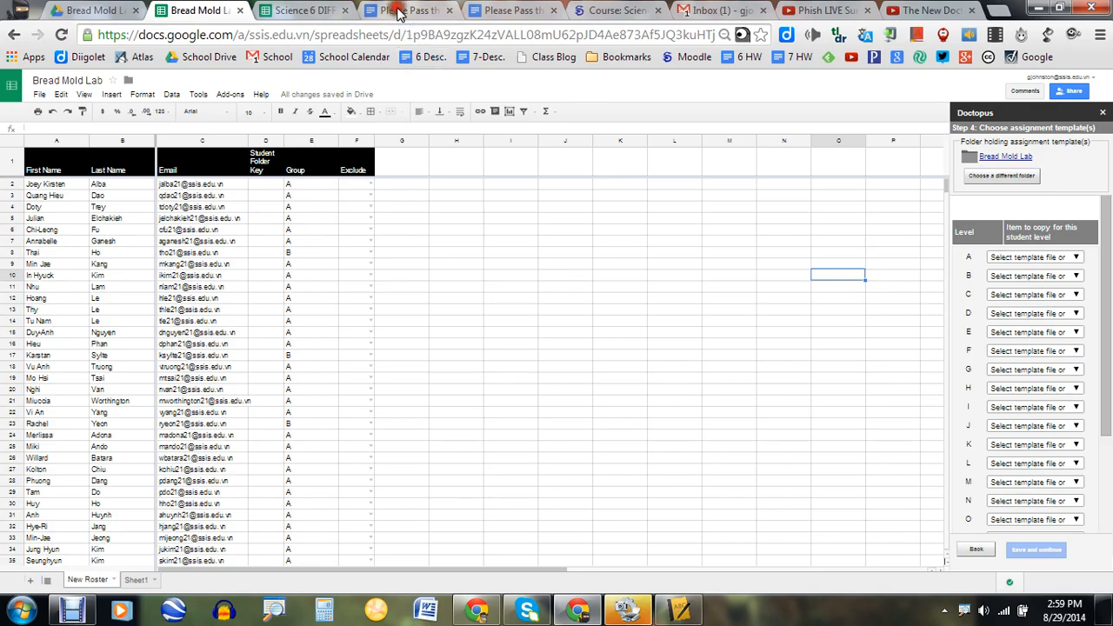
click(399, 11)
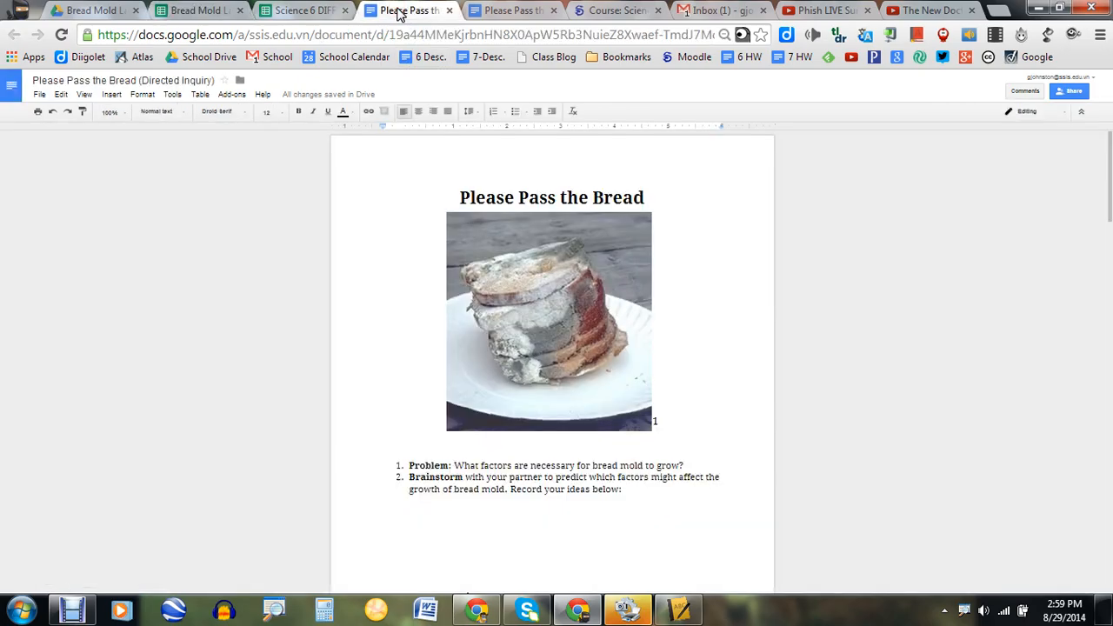
click(521, 10)
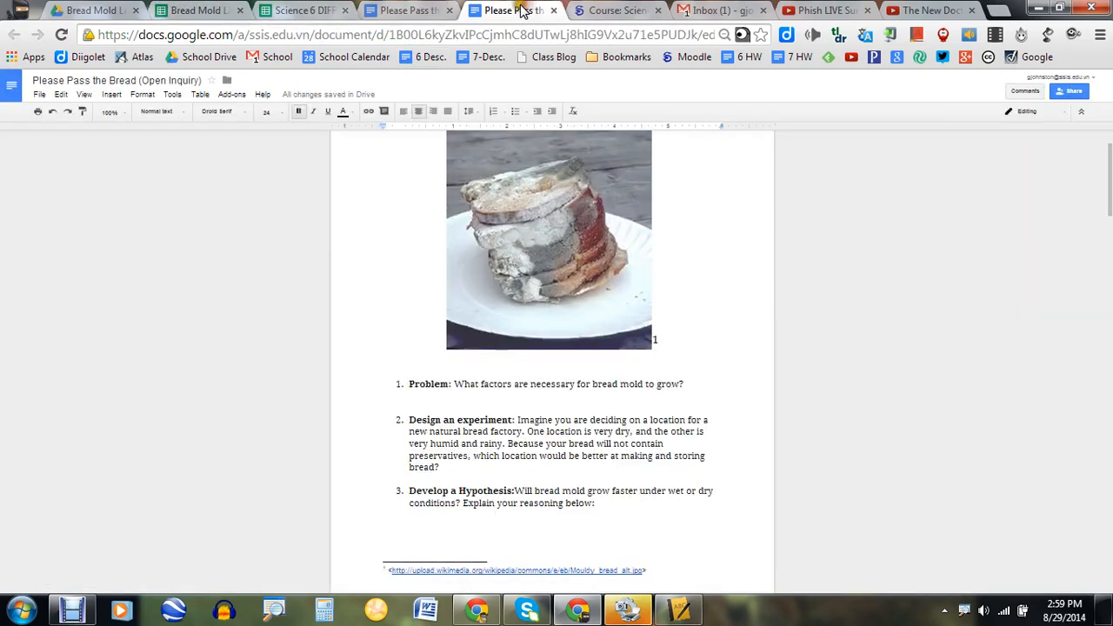
click(287, 11)
click(200, 11)
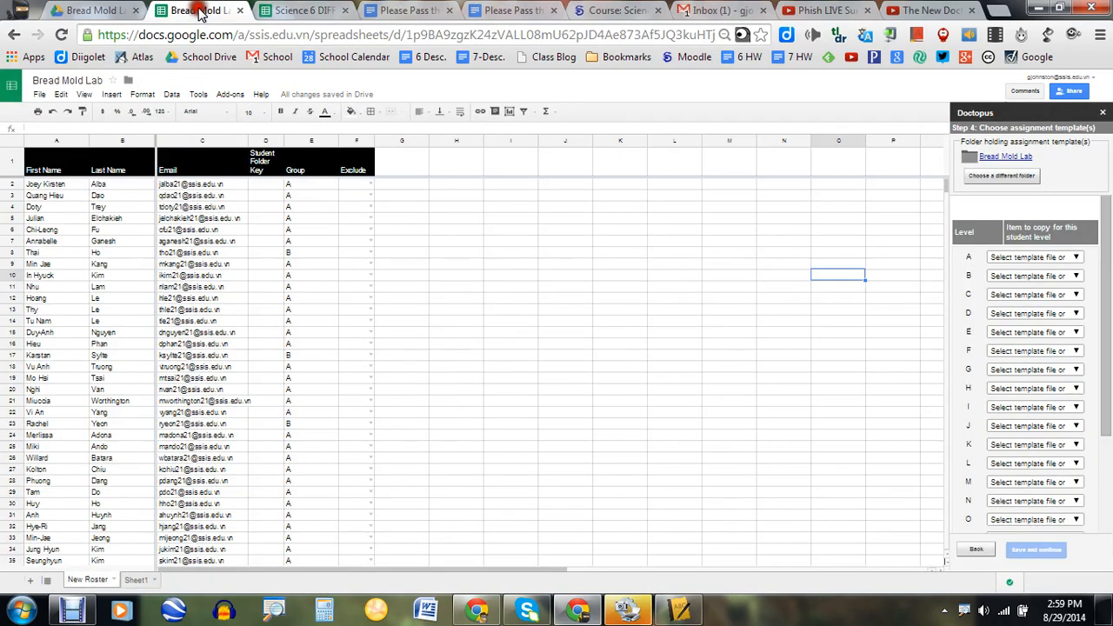
Try to assign Please Pass the Bread (Directed Inquiry) to level A and Please Pass the Bread (Open Inquiry) to level B.
click(1074, 259)
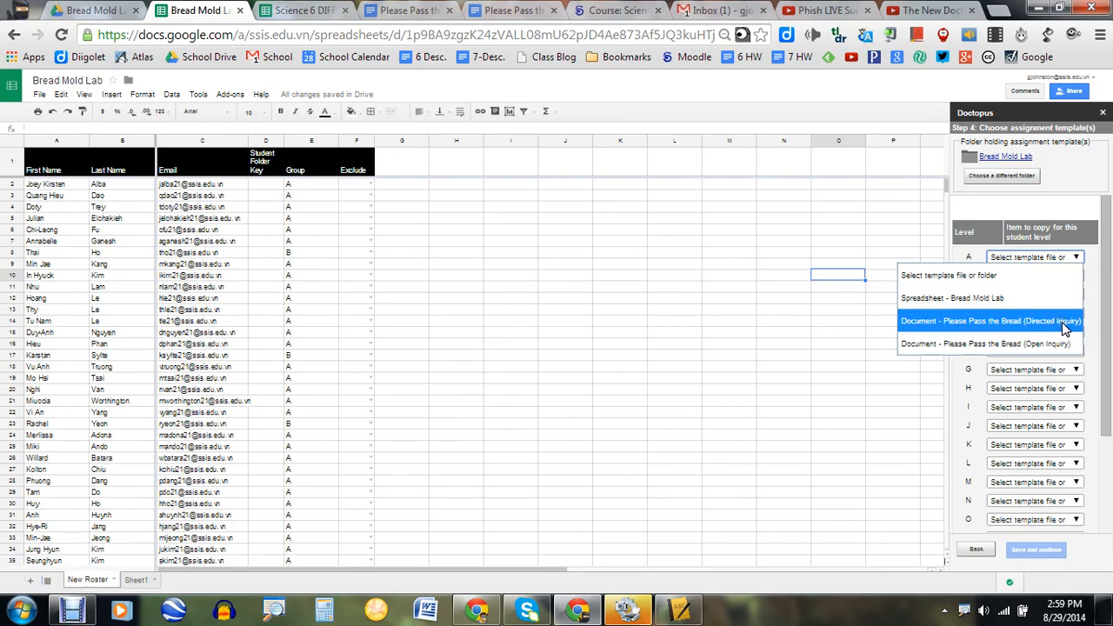
click(1064, 322)
click(1075, 276)
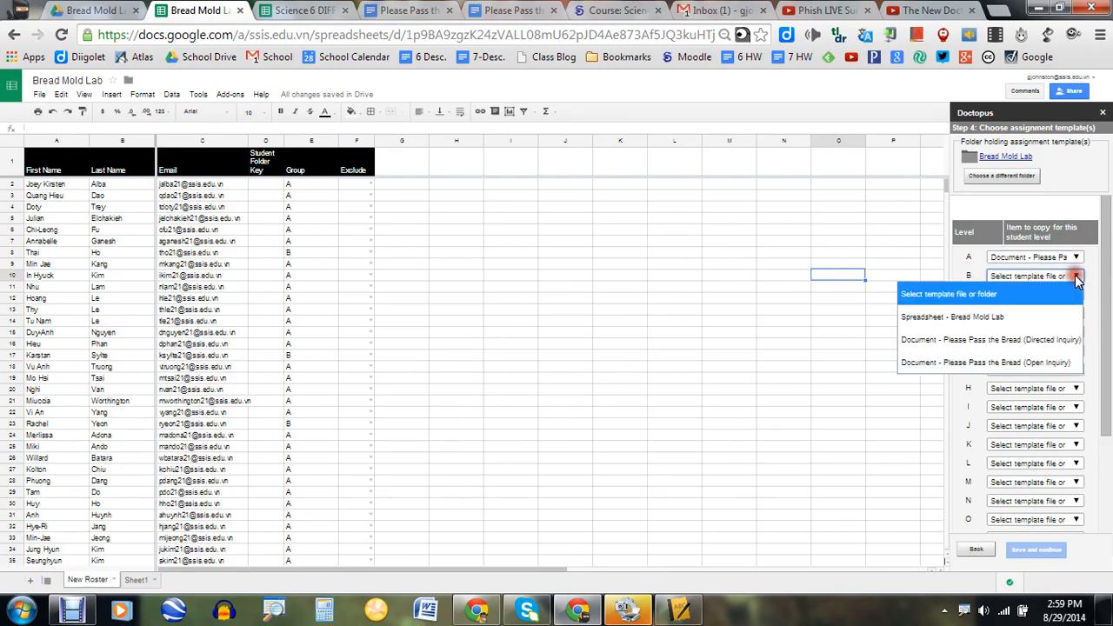
click(991, 361)
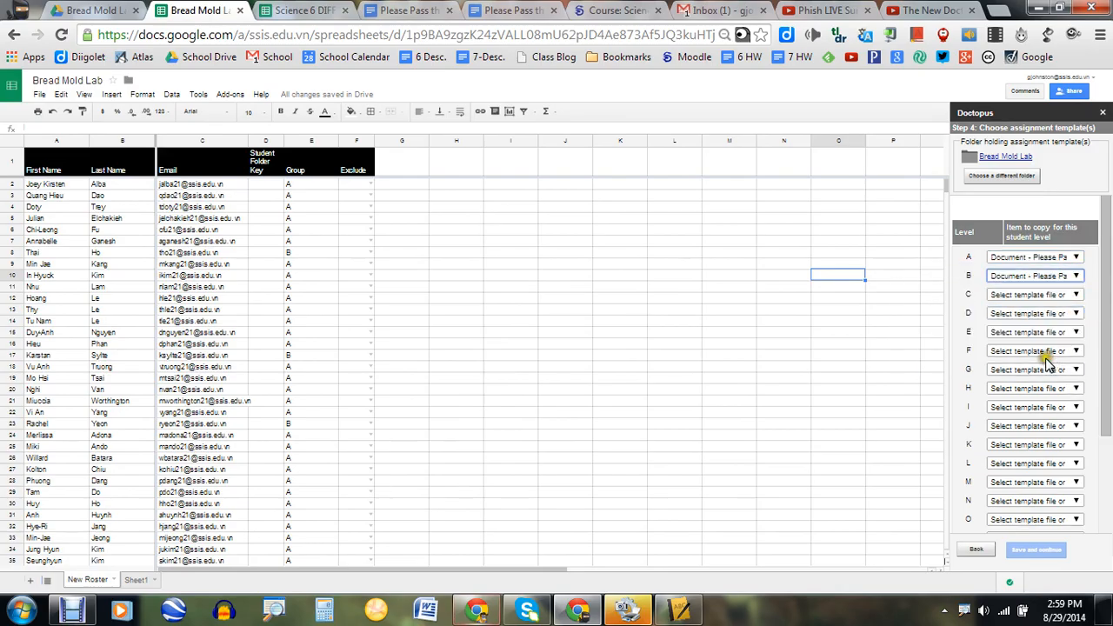
drag(1104, 287, 1100, 212)
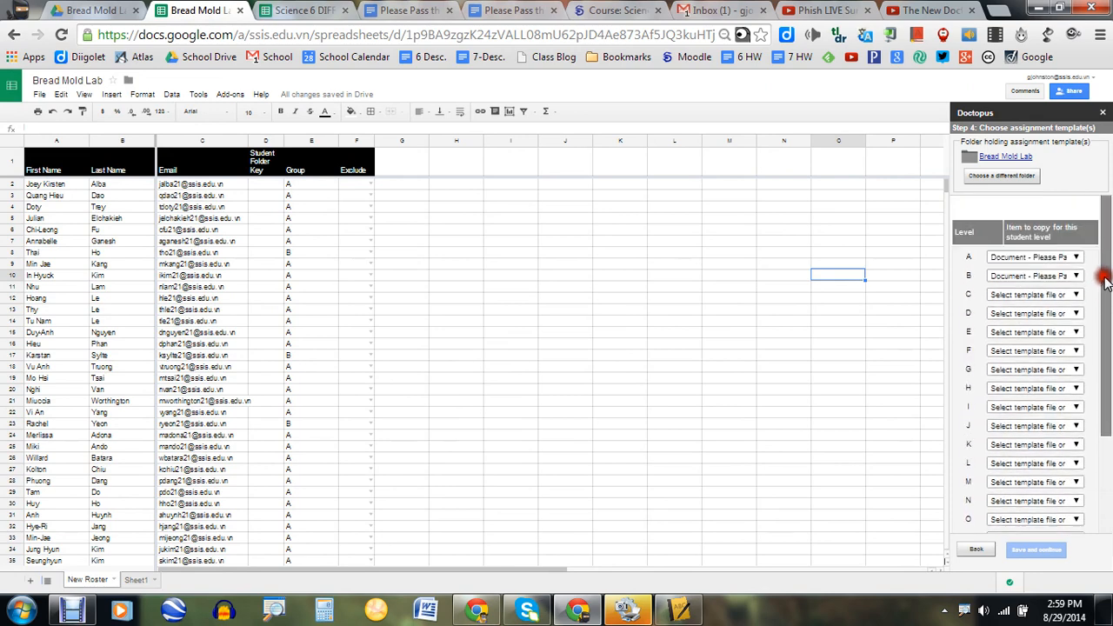
Return to the sharing arrangement settings and save them again to reload the template levels from the roster.
click(975, 550)
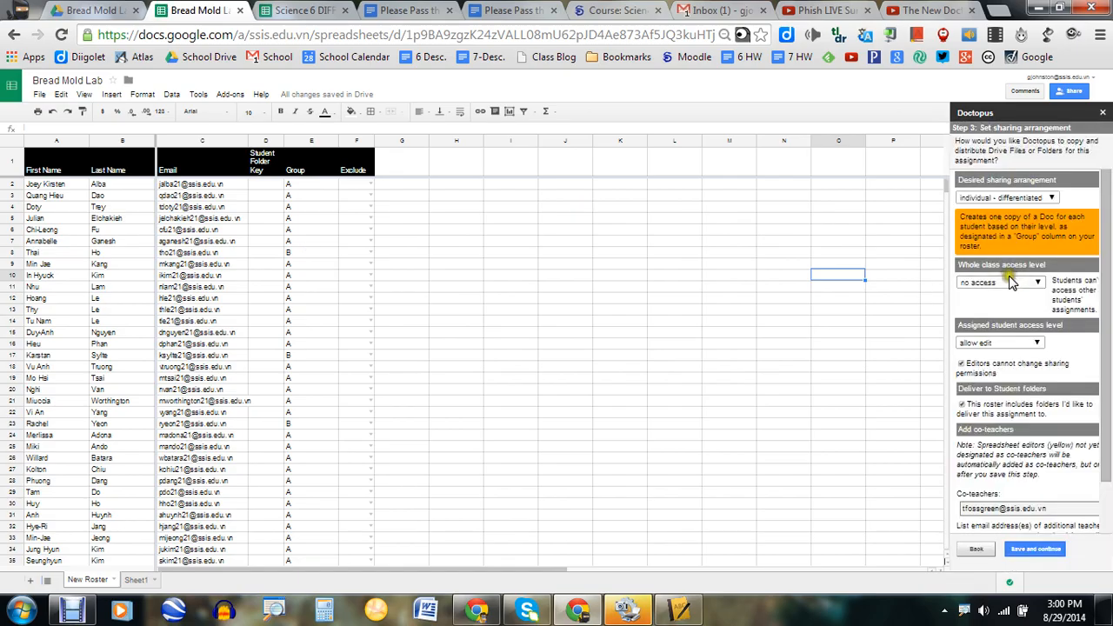
scroll(1107, 244, down, 2)
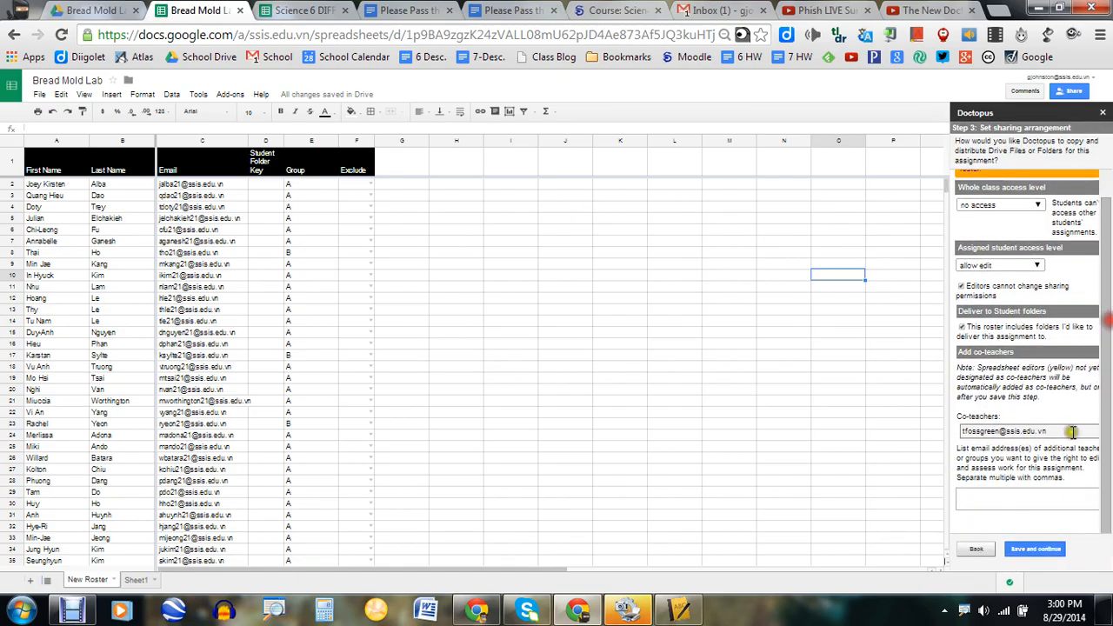
click(1050, 548)
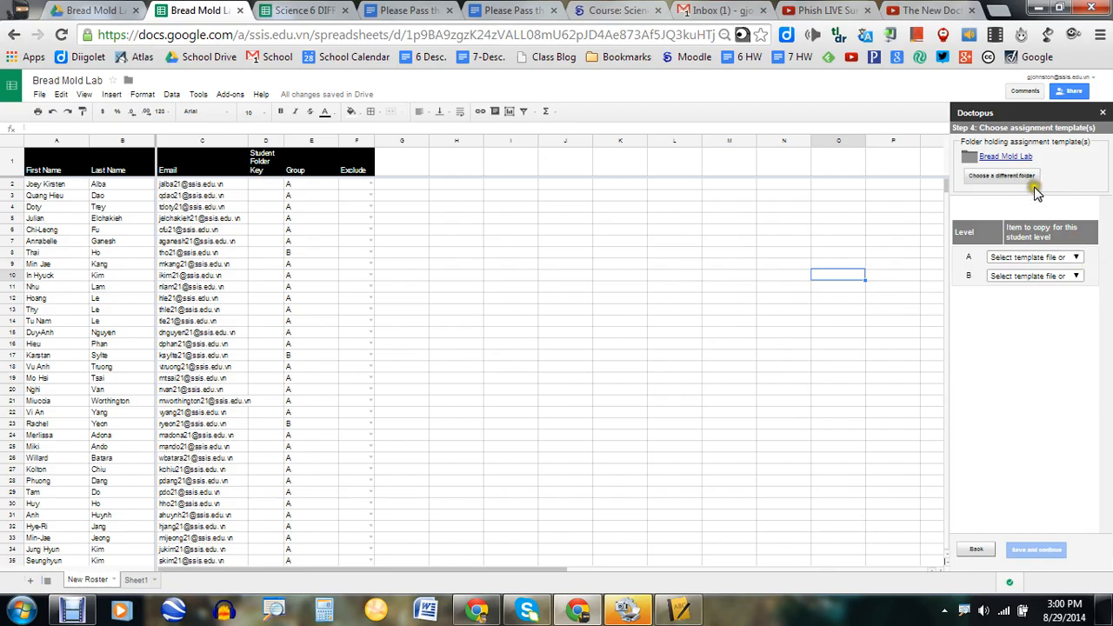
Assign Please Pass the Bread (Directed Inquiry) to level A and the Open Inquiry version to level B, and save to continue.
click(1074, 257)
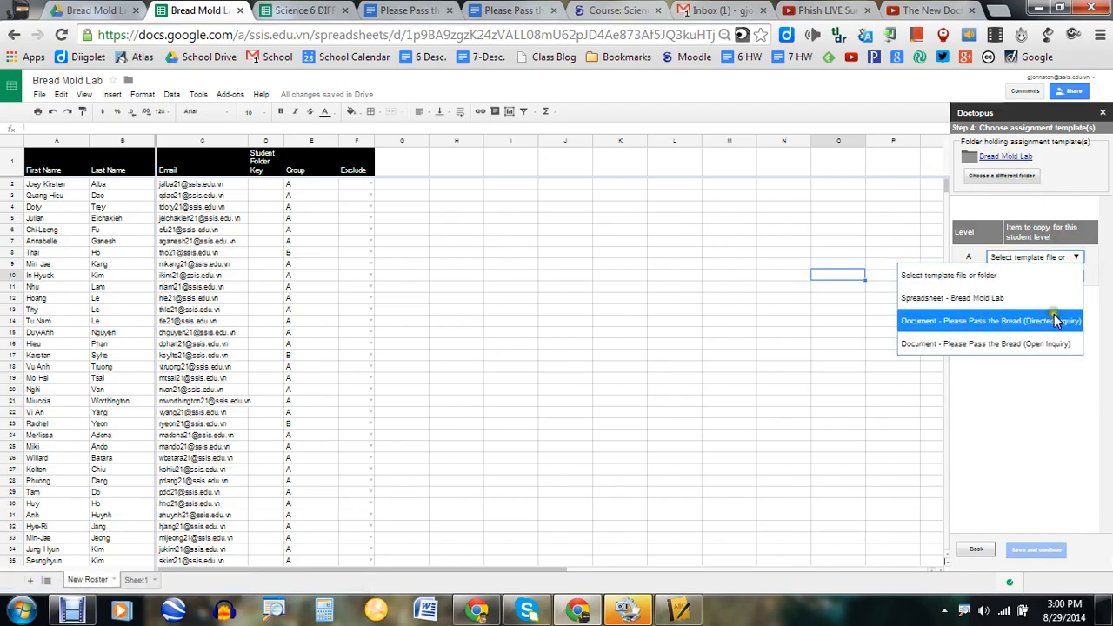
click(1055, 322)
click(1075, 275)
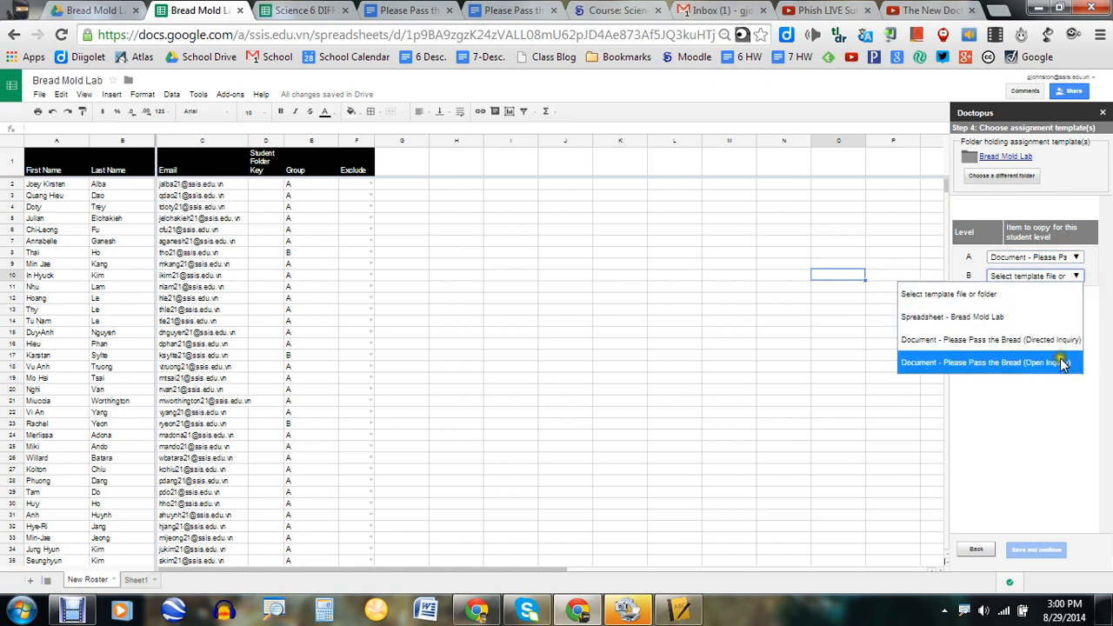
click(1061, 363)
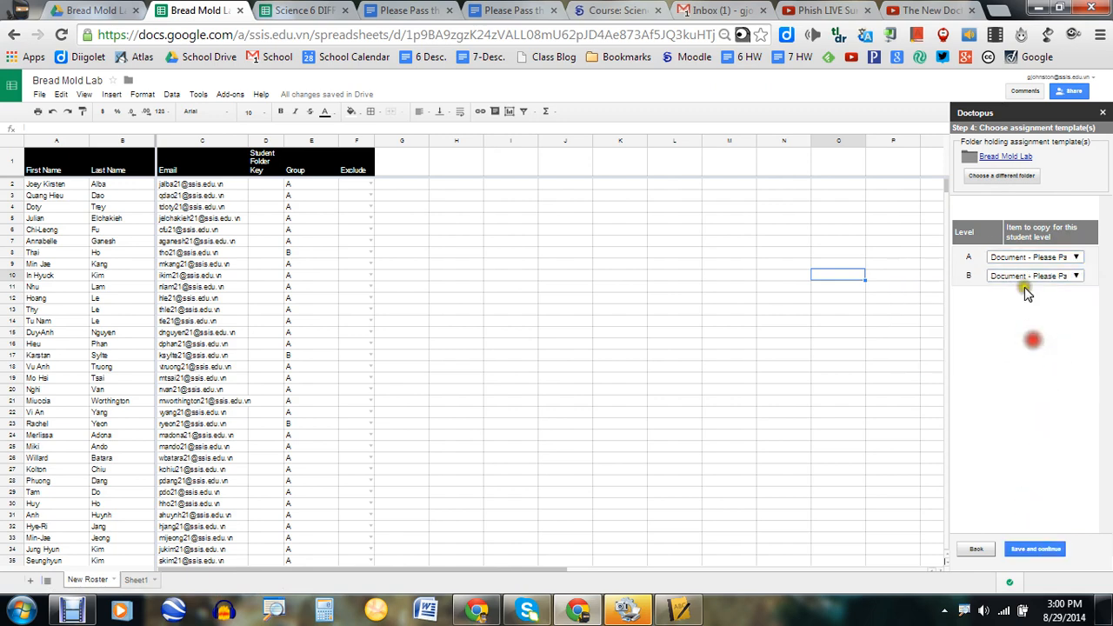
click(1038, 547)
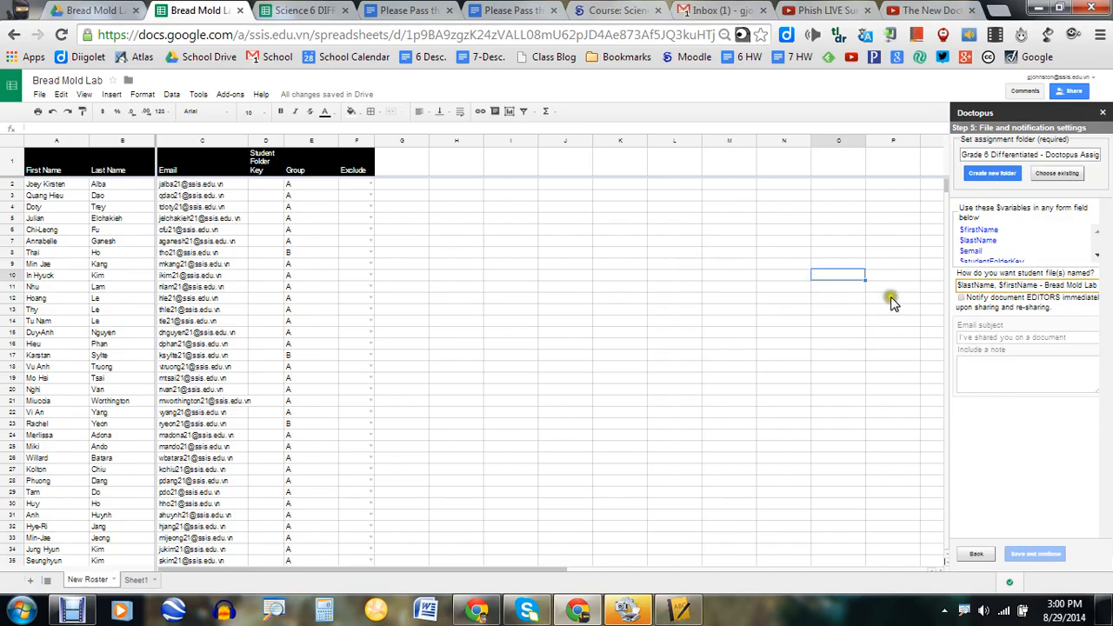
Review the full naming pattern prefilled for the student files.
click(1030, 287)
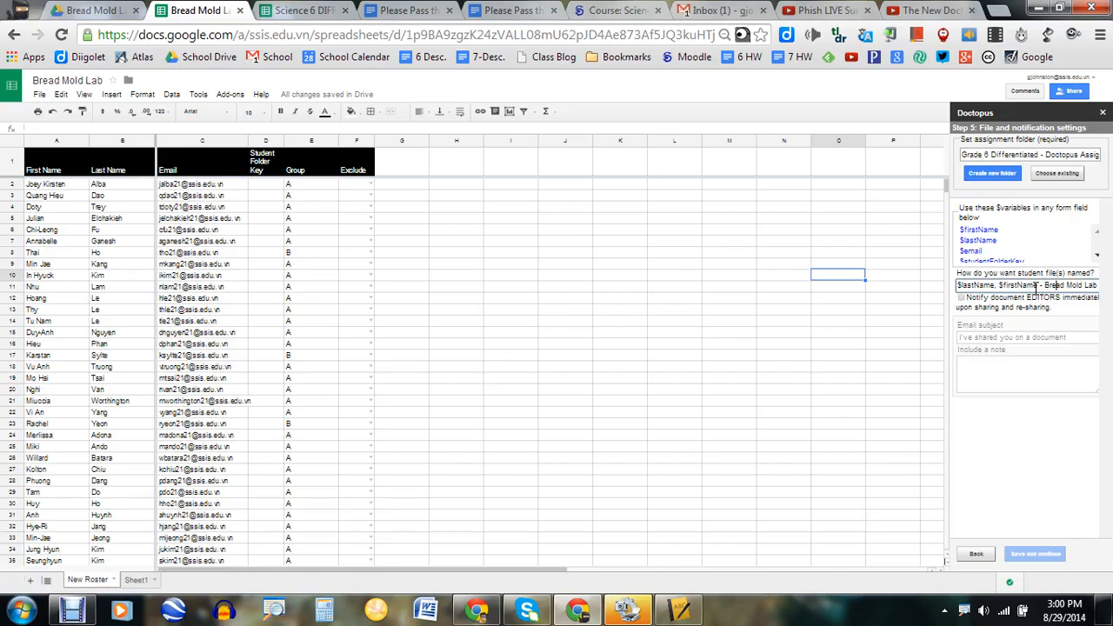
key(Right)
key(Right)
key(Right)
key(Right)
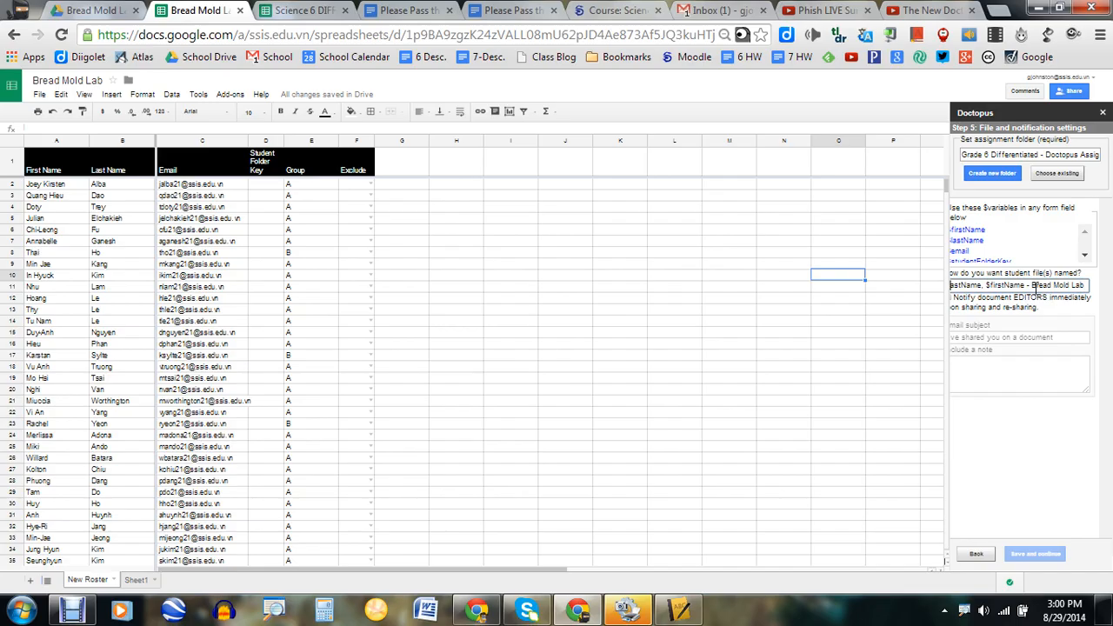
key(Home)
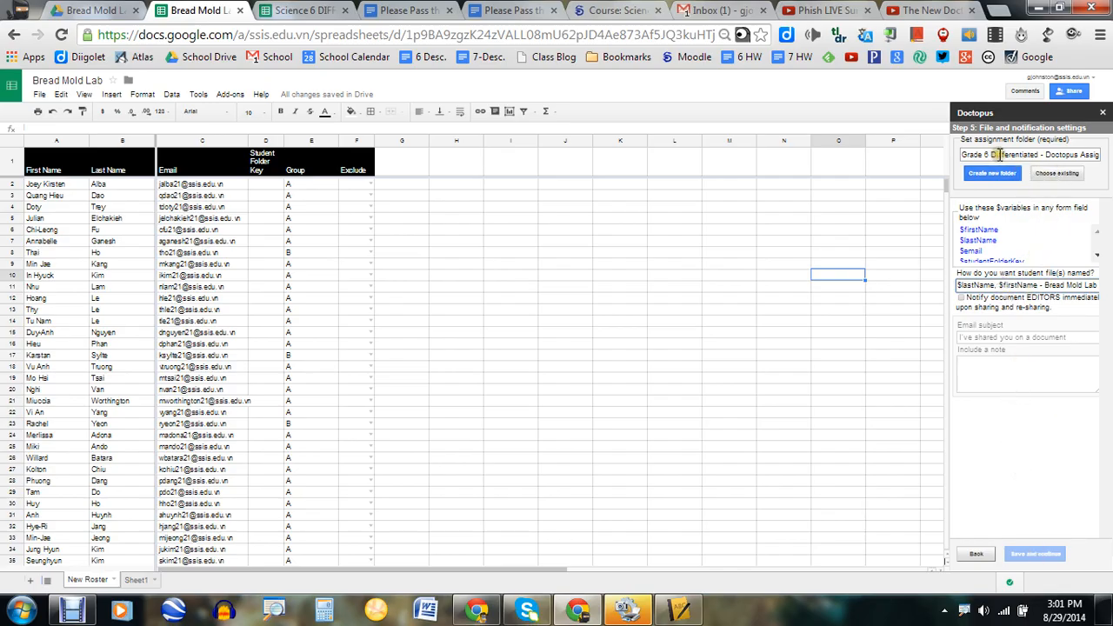
Choose the existing Bread Mold Lab folder as the assignment folder that contains the student files.
click(1056, 173)
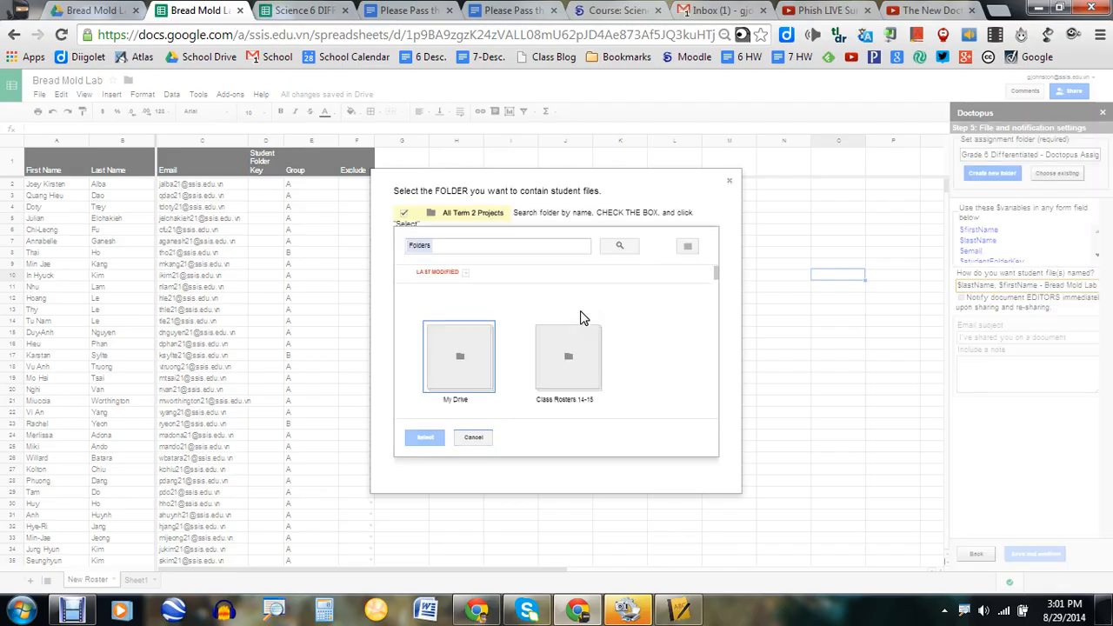
drag(716, 268, 713, 277)
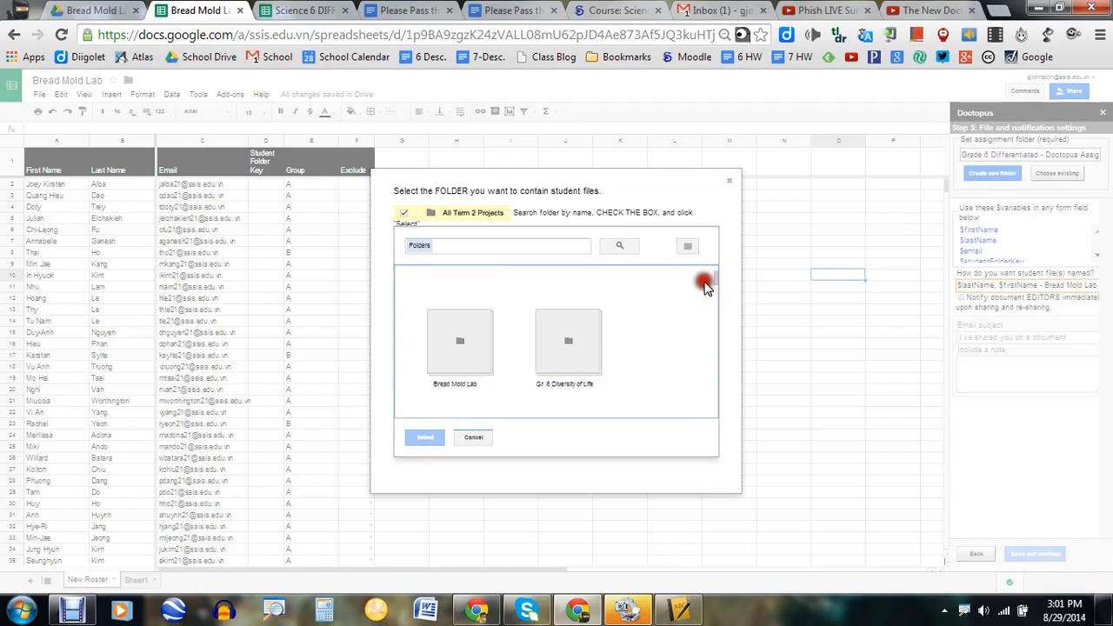
click(435, 318)
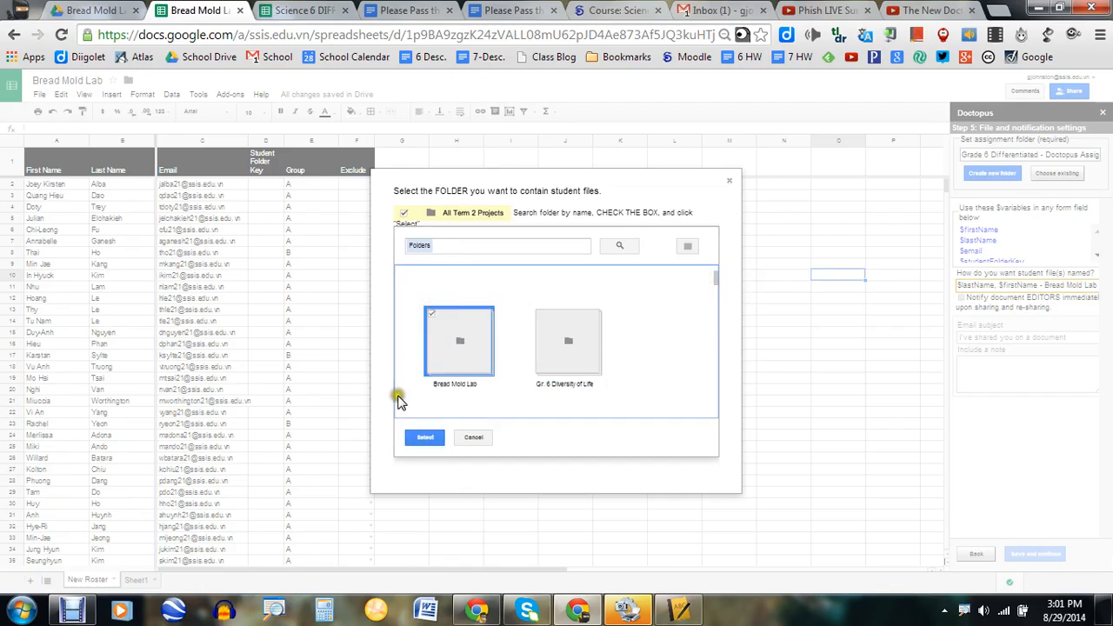
click(422, 438)
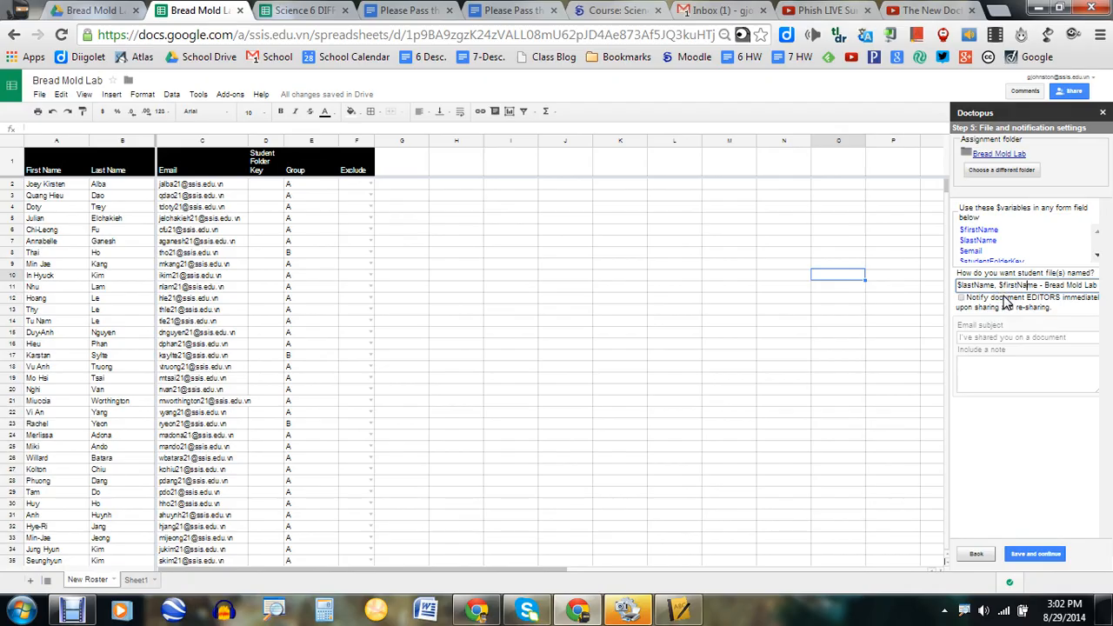
Append the $group variable to the end of the student file naming pattern, after Bread Mold Lab.
key(Right)
key(Right)
key(Right)
key(Right)
key(Right)
key(Right)
key(Right)
key(Right)
key(Right)
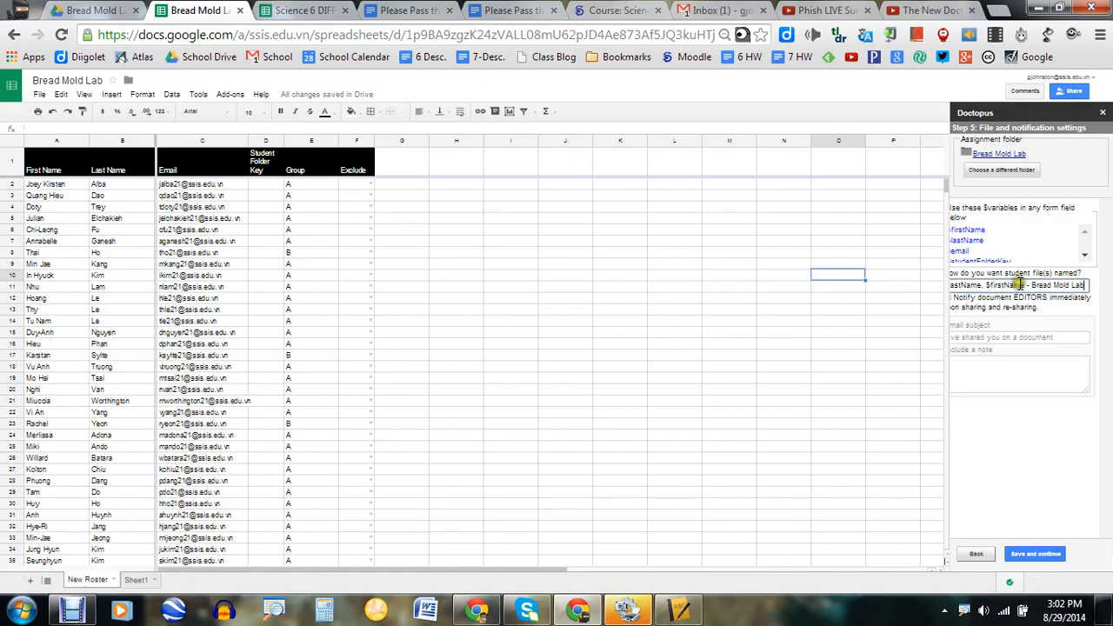
click(1086, 256)
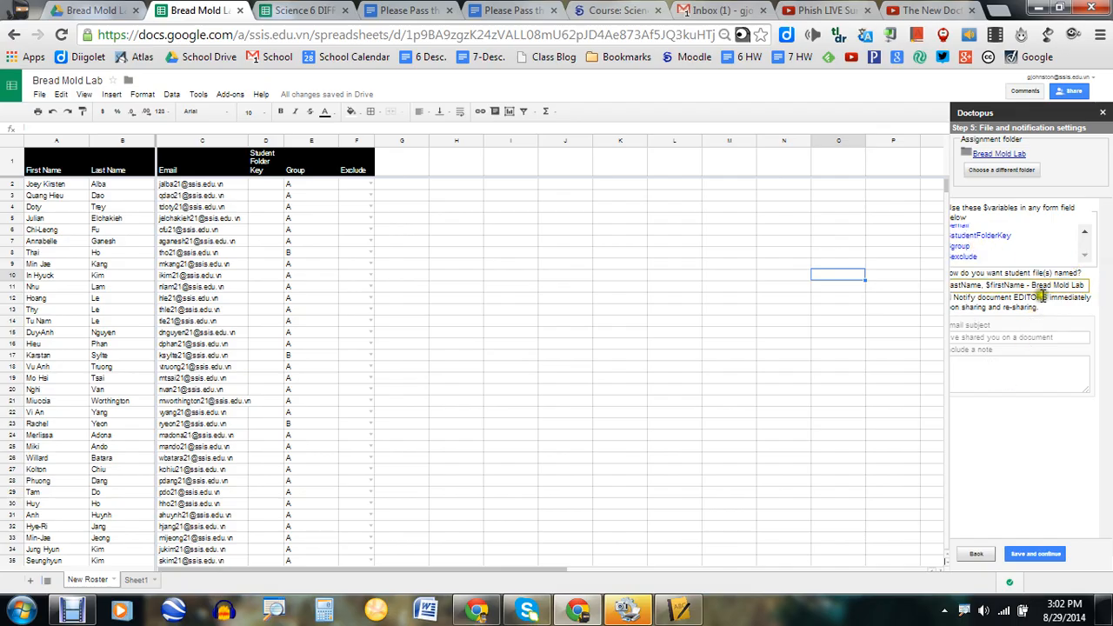
click(965, 246)
mouse_move(967, 246)
mouse_down()
mouse_move(942, 246)
mouse_move(961, 248)
mouse_up()
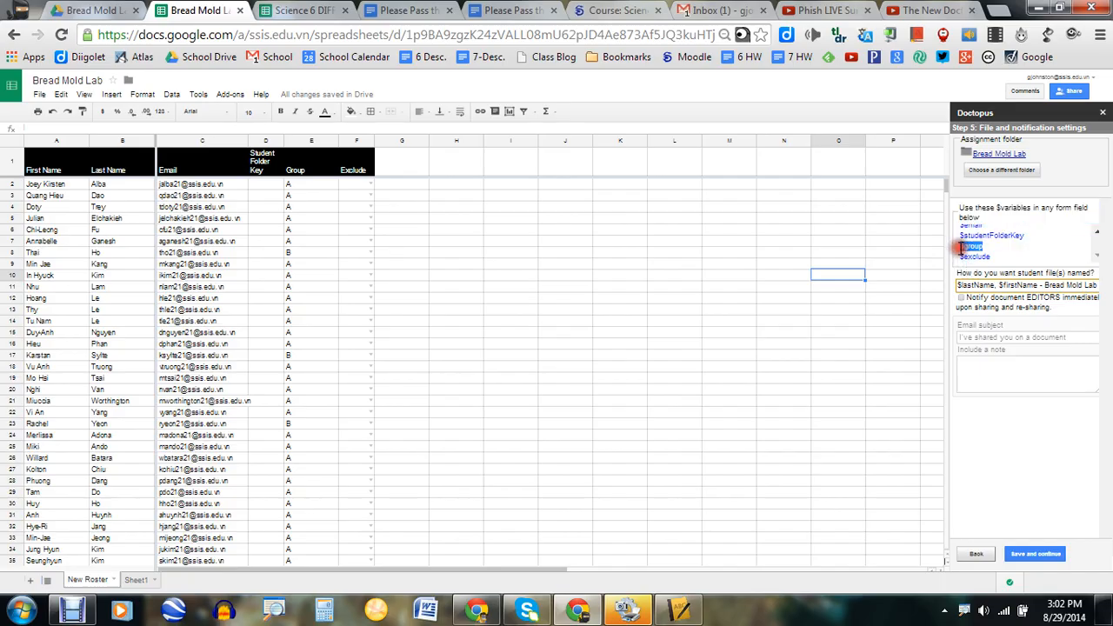
click(1064, 284)
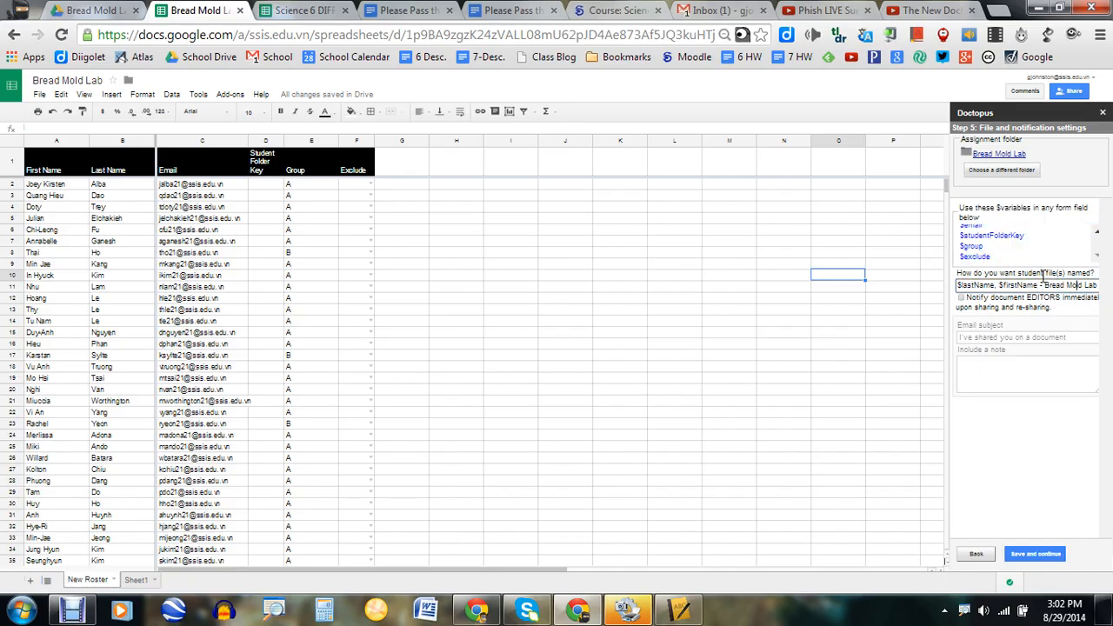
key(Right)
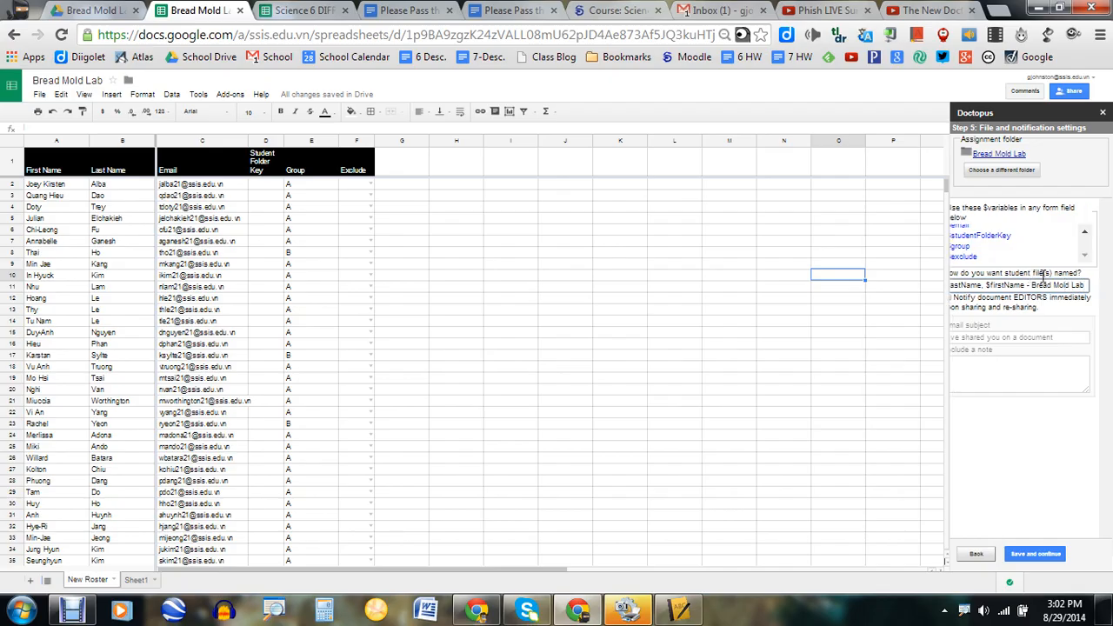
text($group)
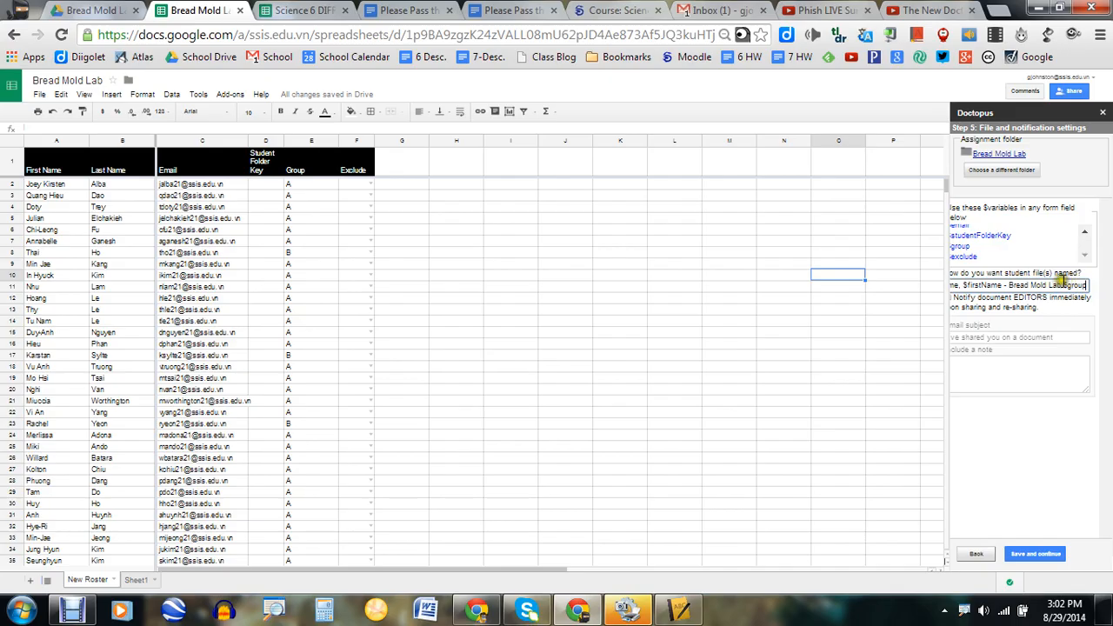
mouse_move(91, 172)
key(Home)
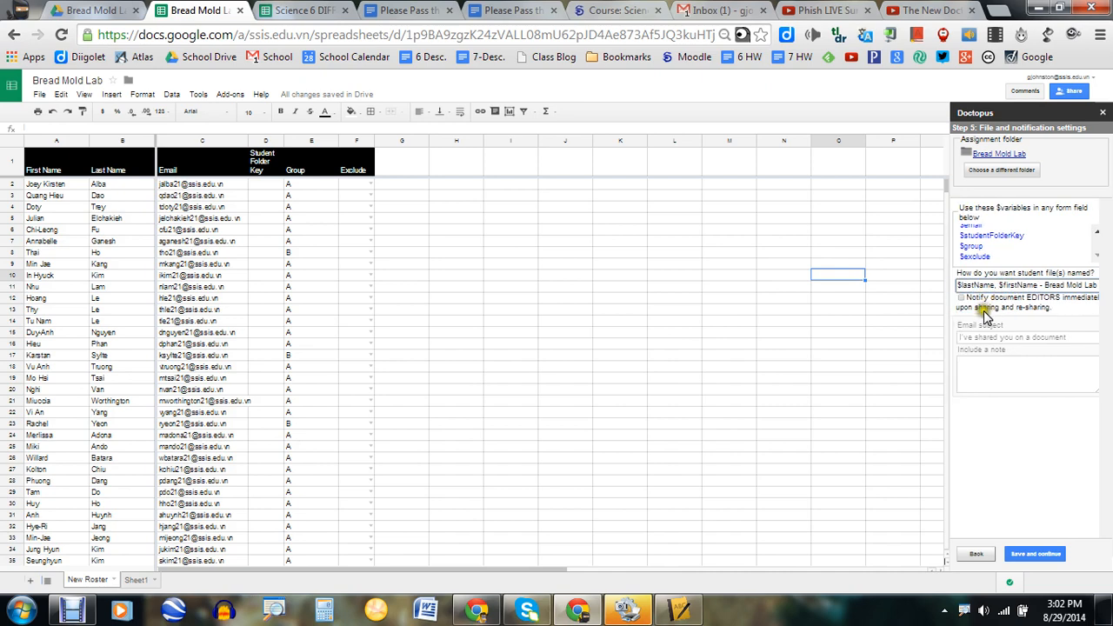
Turn on immediate notification of document editors and start the email note with the greeting "Hey $firstName".
click(962, 298)
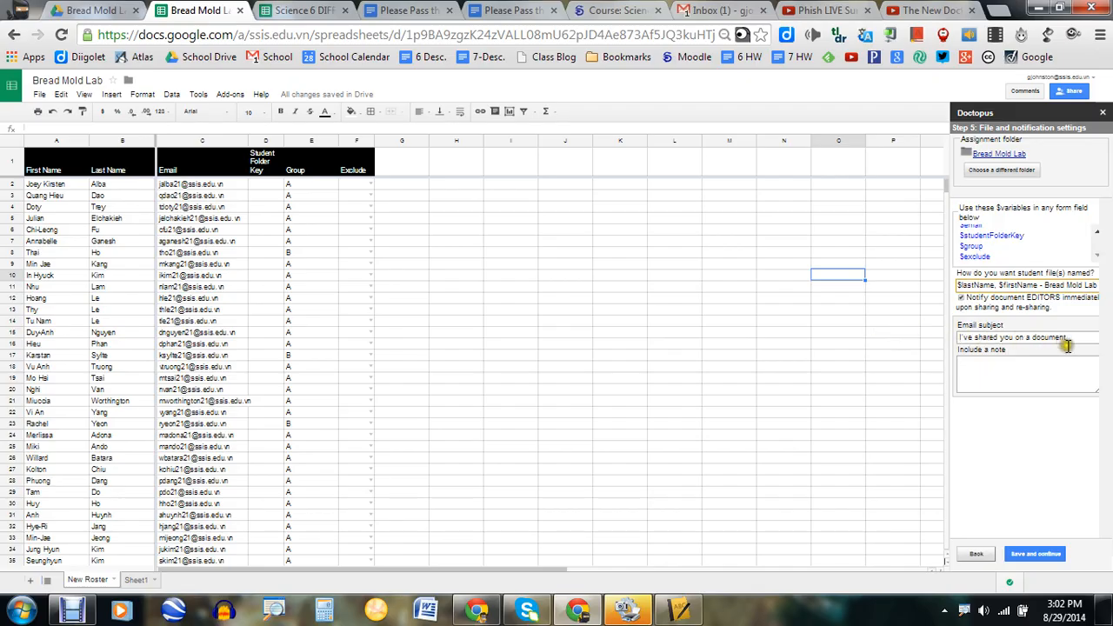
click(1063, 366)
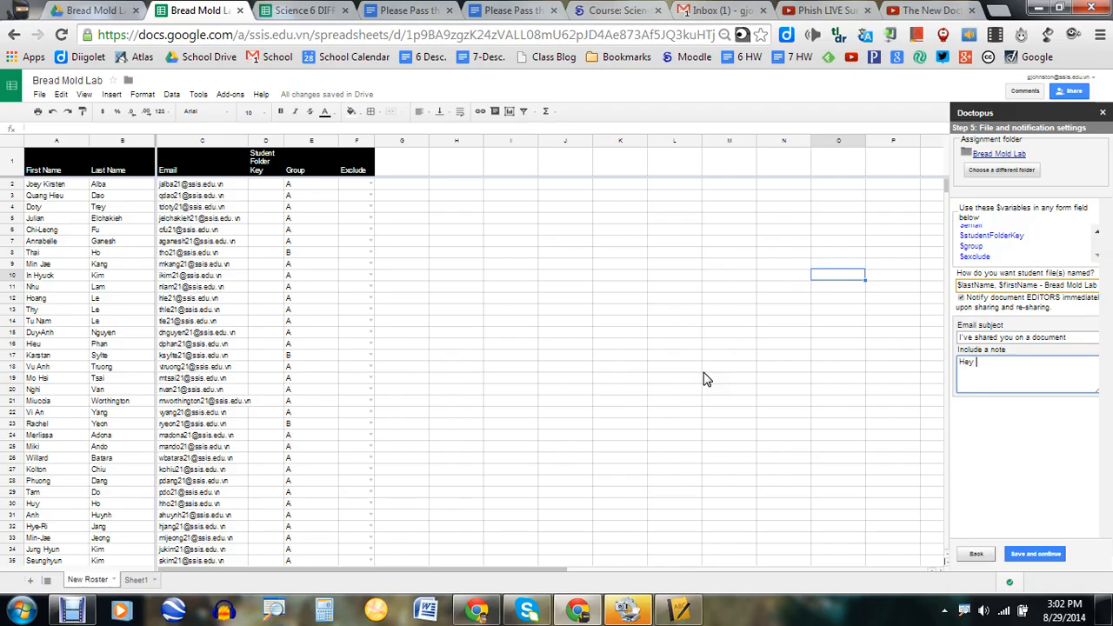
click(1096, 232)
drag(998, 229, 966, 229)
key(ctrl+c)
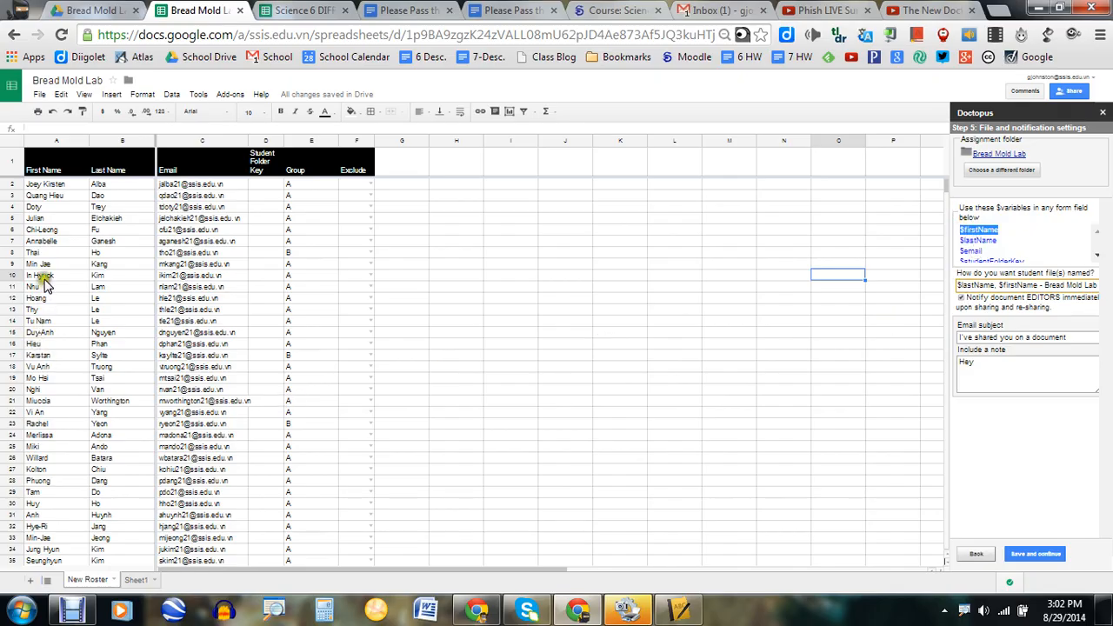
click(1000, 374)
key(ctrl+v)
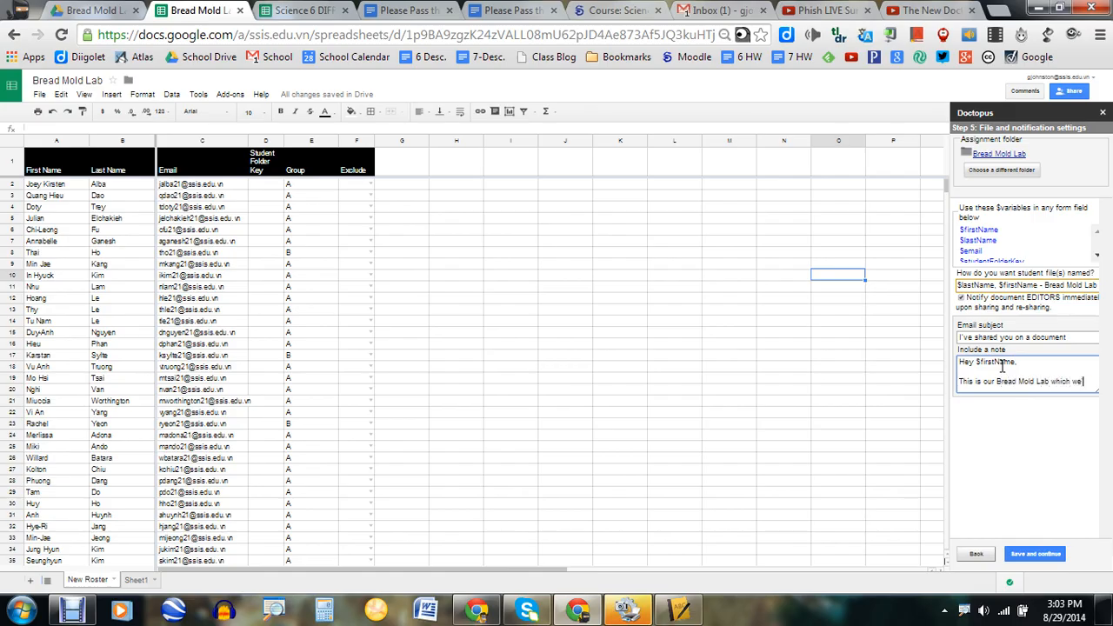
Complete the note with "This is our Bread Mold Lab which we'll start in two weeks." and the teacher's sign-off, and save to continue.
text(tart in two weeks.)
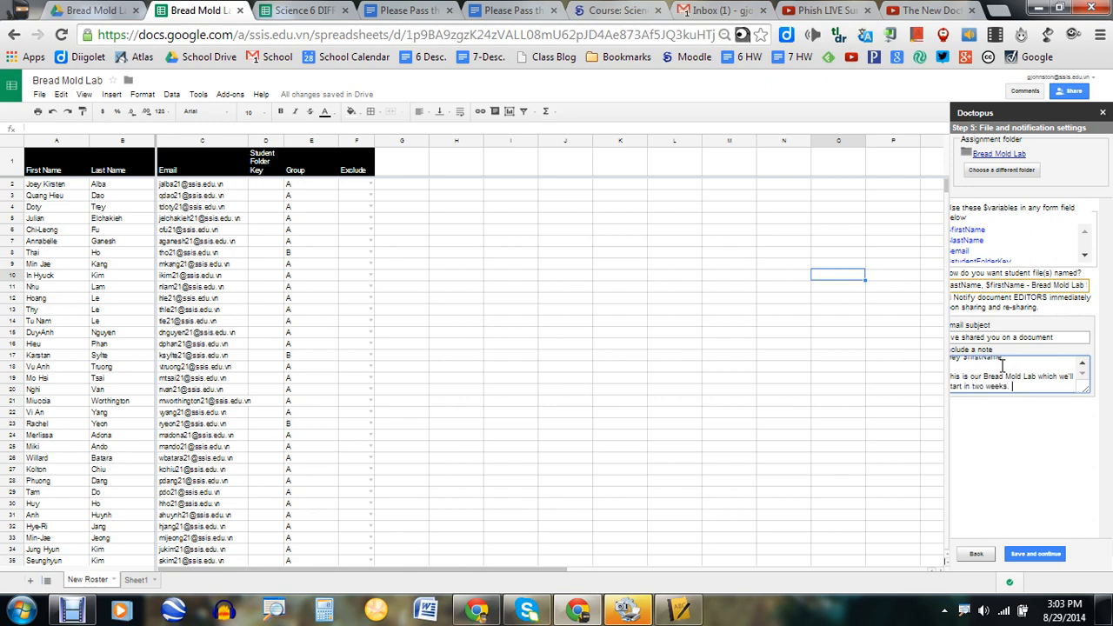
key(Return)
key(Return)
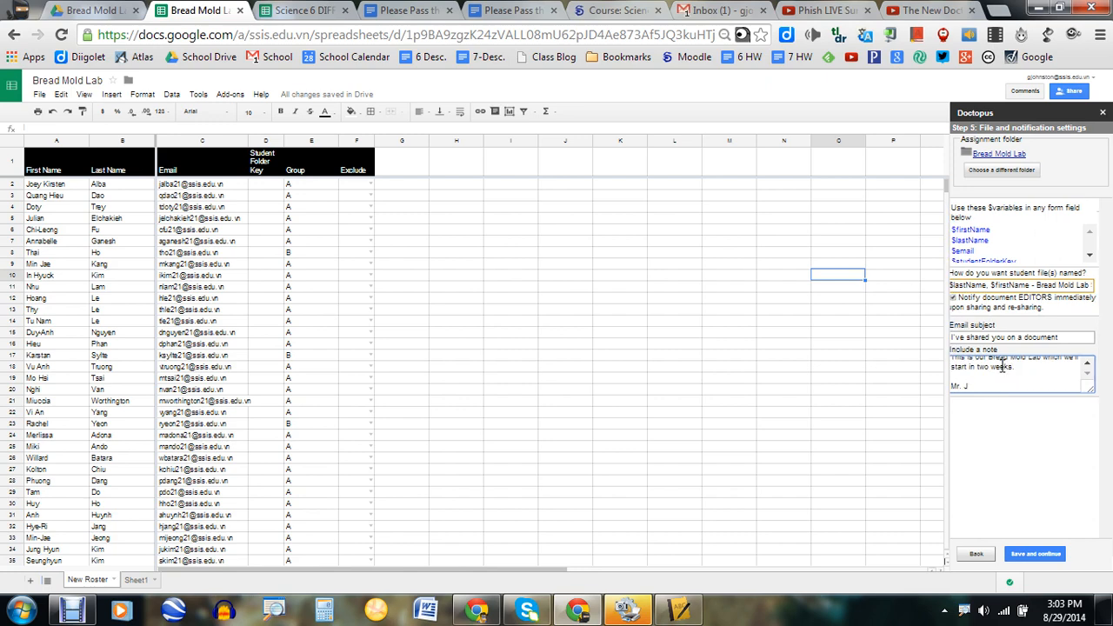
click(1050, 553)
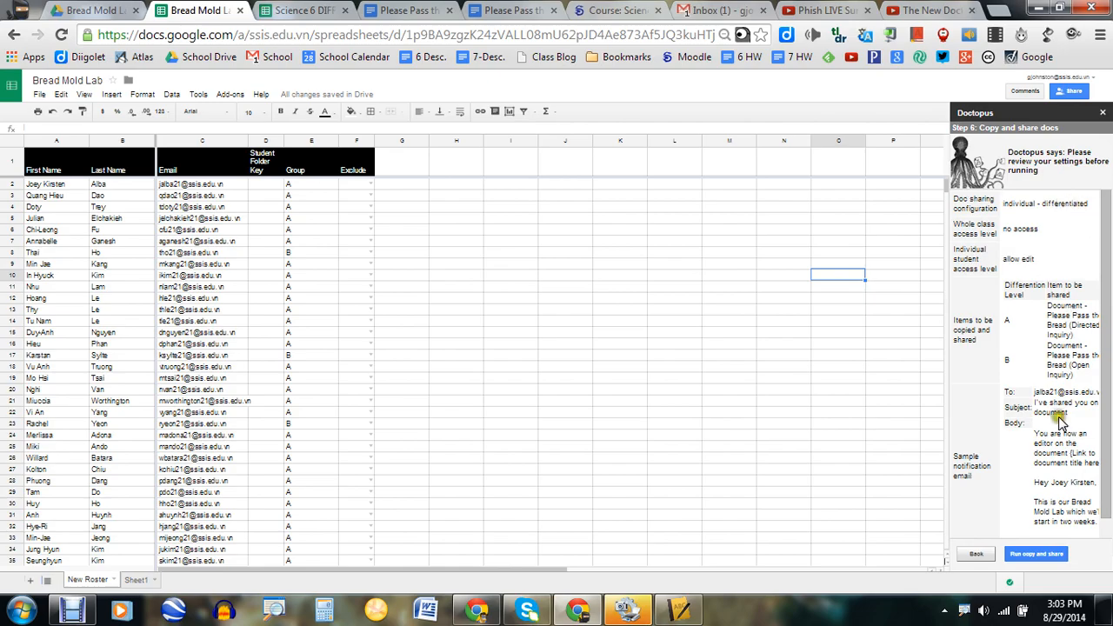
Review the sharing settings and sample notification email down to the end, and run the copy and share.
drag(1103, 228, 1105, 227)
drag(1107, 226, 1107, 301)
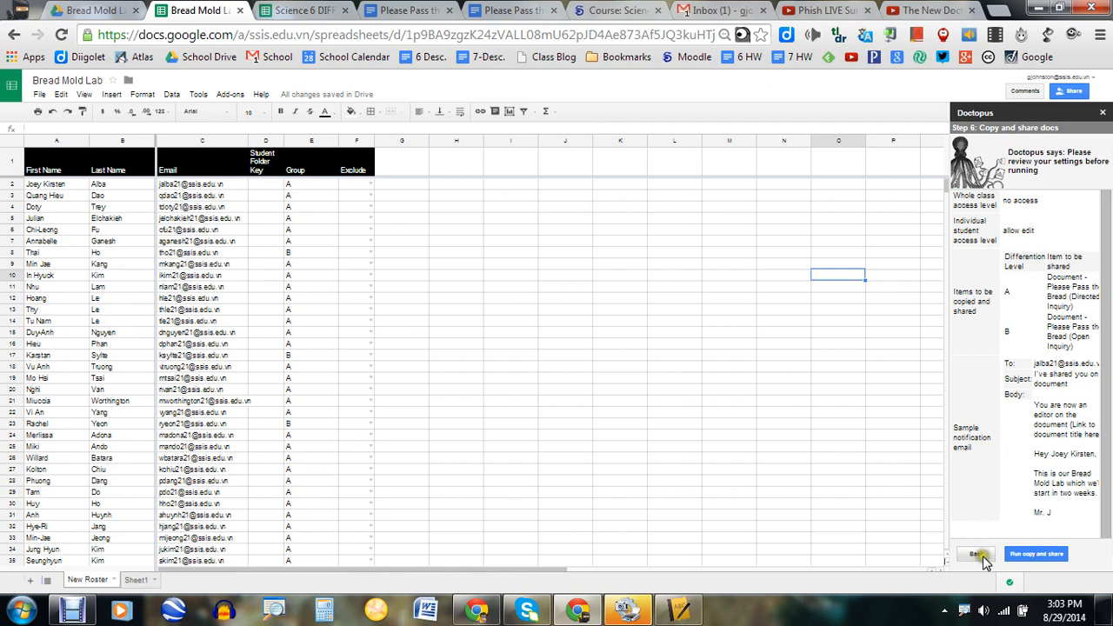
click(1040, 554)
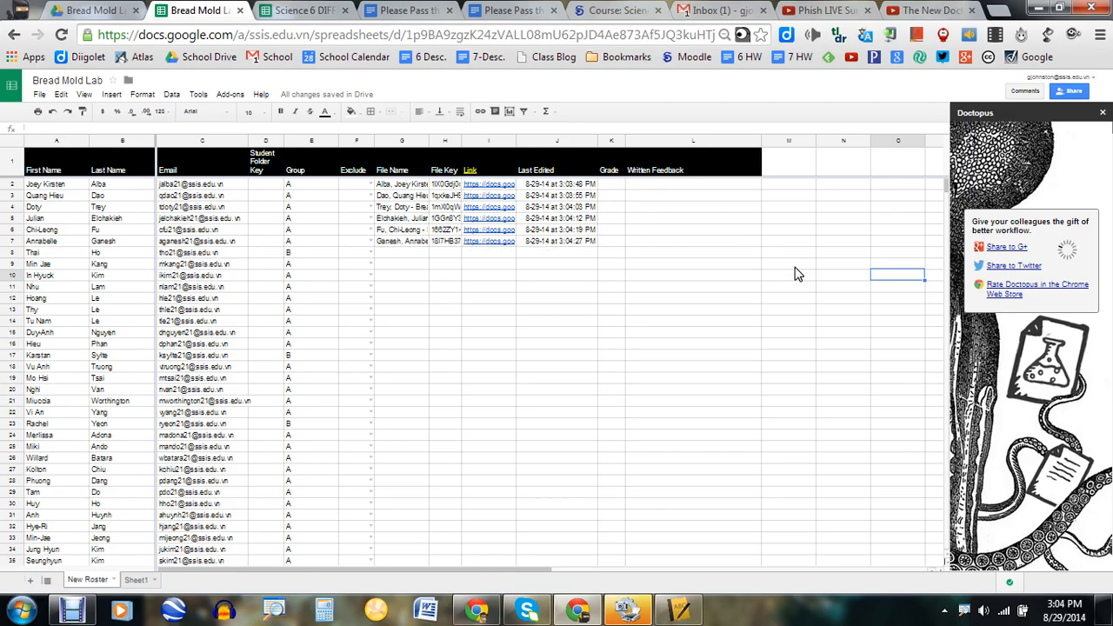
click(87, 611)
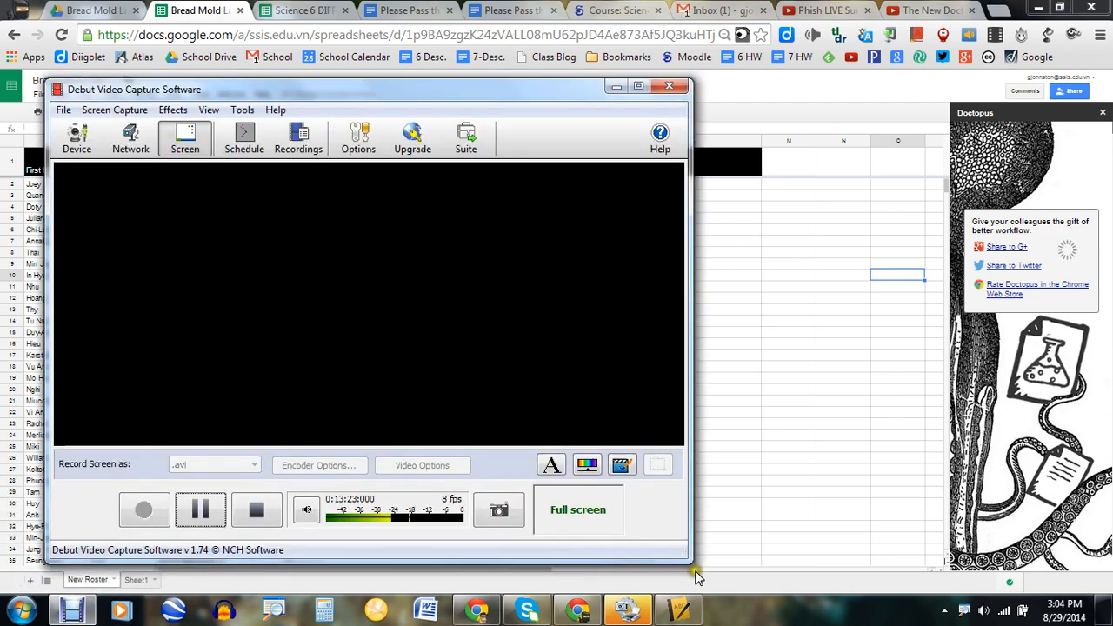